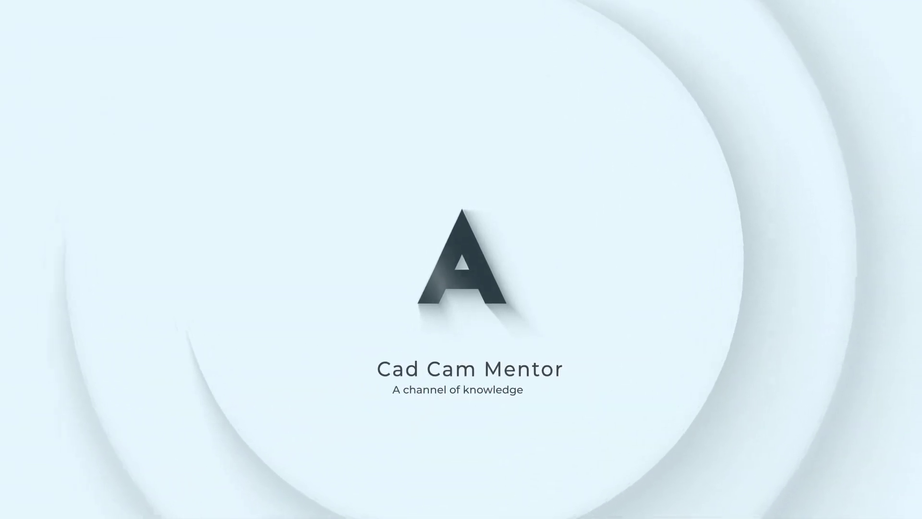
Step: Turn the finished nozzle model to view another side, then start a new document
{"action": "mouse_move", "coordinate": [429, 355]}
{"action": "middle_mouse_down"}
{"action": "mouse_move", "coordinate": [473, 336]}
{"action": "mouse_move", "coordinate": [644, 323]}
{"action": "mouse_move", "coordinate": [474, 323]}
{"action": "mouse_move", "coordinate": [422, 340]}
{"action": "middle_mouse_up"}
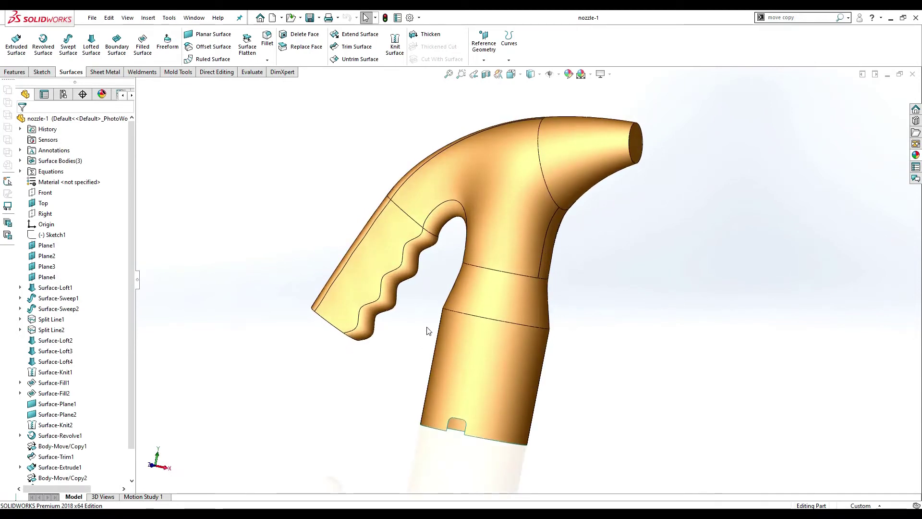
{"action": "key", "text": "ctrl+n"}
Step: Create a new blank part, then browse from drive C through Users\Public to Public Documents
{"action": "left_click", "coordinate": [380, 382]}
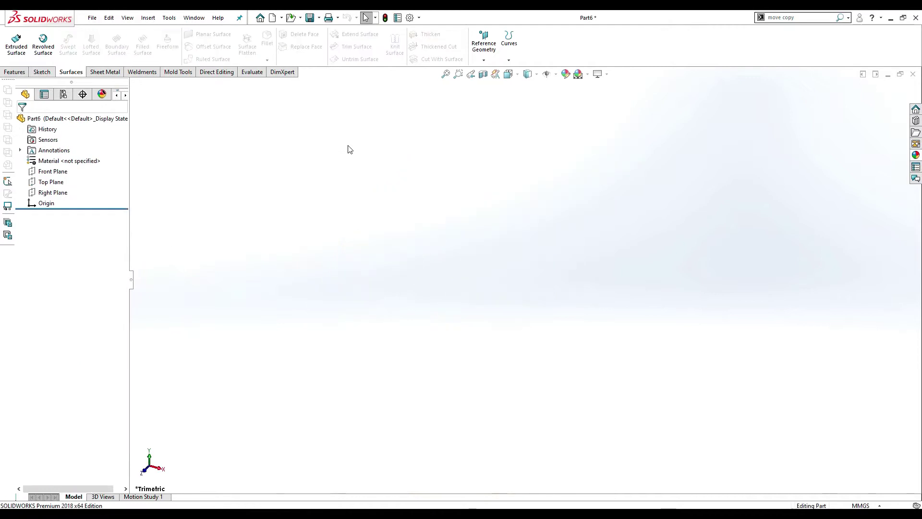
{"action": "left_click", "coordinate": [91, 18]}
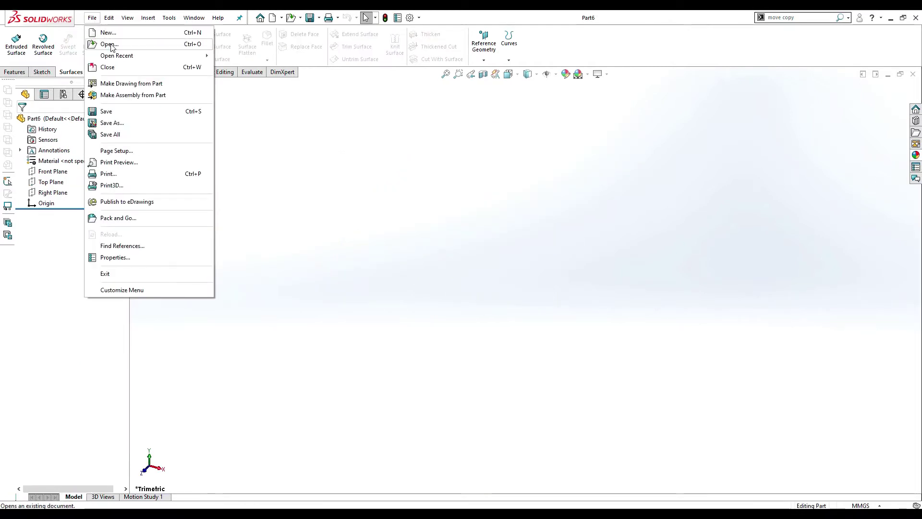
{"action": "left_click", "coordinate": [109, 44]}
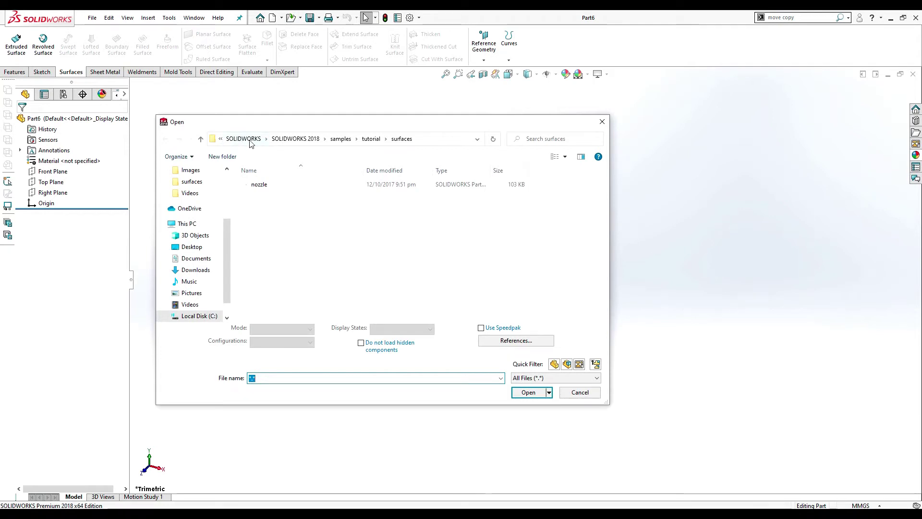
{"action": "left_click", "coordinate": [201, 139]}
{"action": "left_click", "coordinate": [201, 139]}
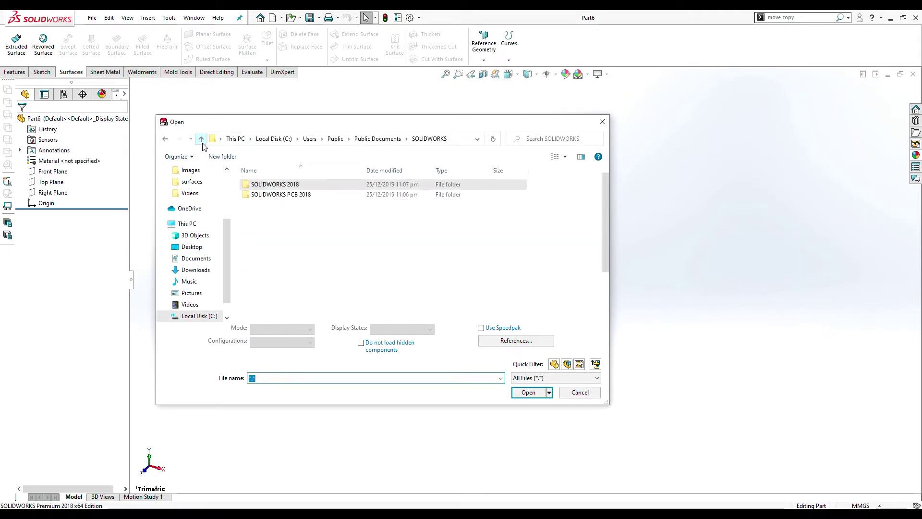
{"action": "left_click", "coordinate": [201, 139]}
{"action": "left_click", "coordinate": [201, 139]}
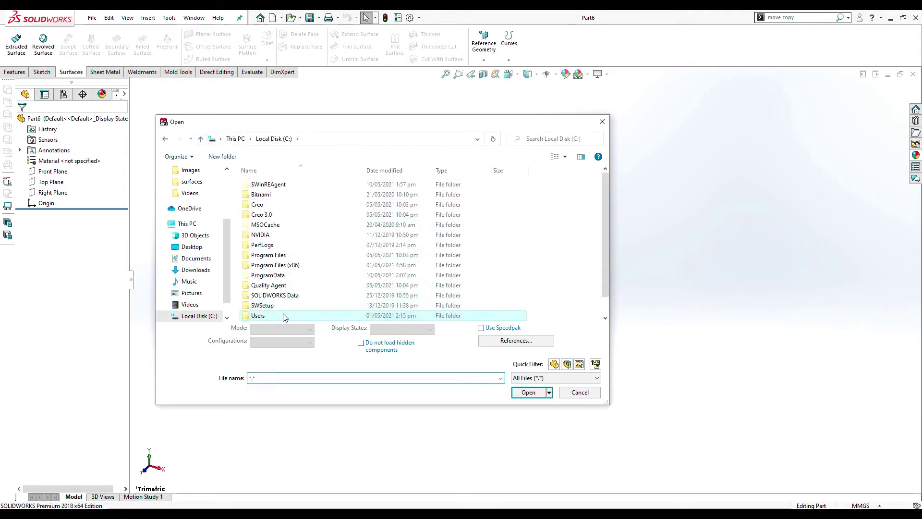
{"action": "double_click", "coordinate": [284, 314]}
{"action": "double_click", "coordinate": [273, 207]}
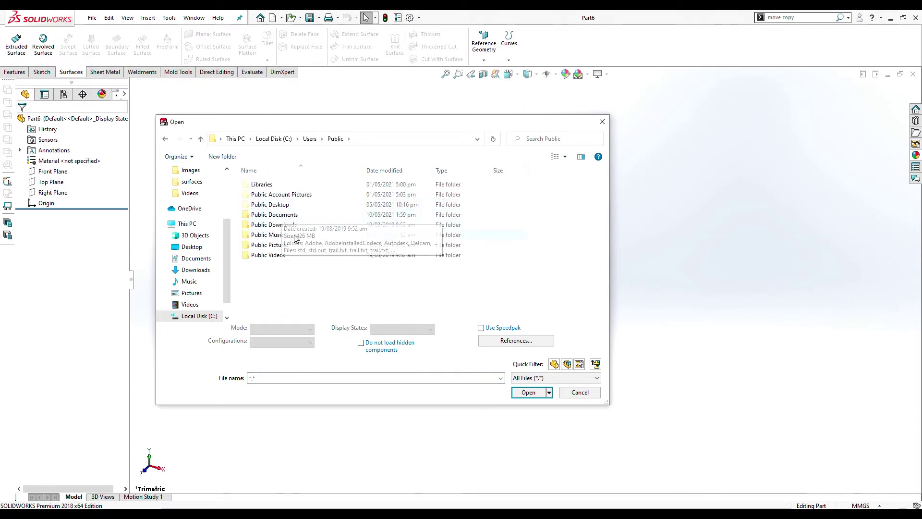
{"action": "double_click", "coordinate": [297, 219]}
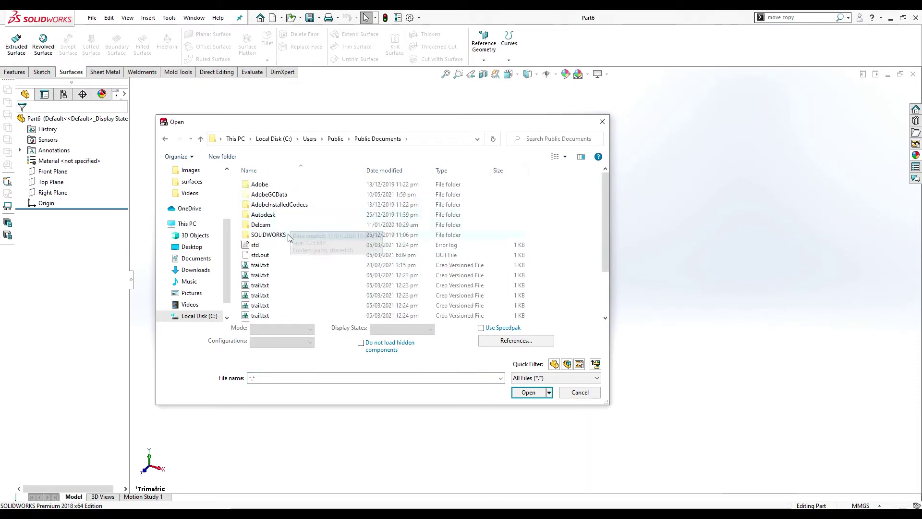
Step: Navigate into SOLIDWORKS\SOLIDWORKS 2018\samples\tutorial\surfaces and open the nozzle part
{"action": "double_click", "coordinate": [291, 235]}
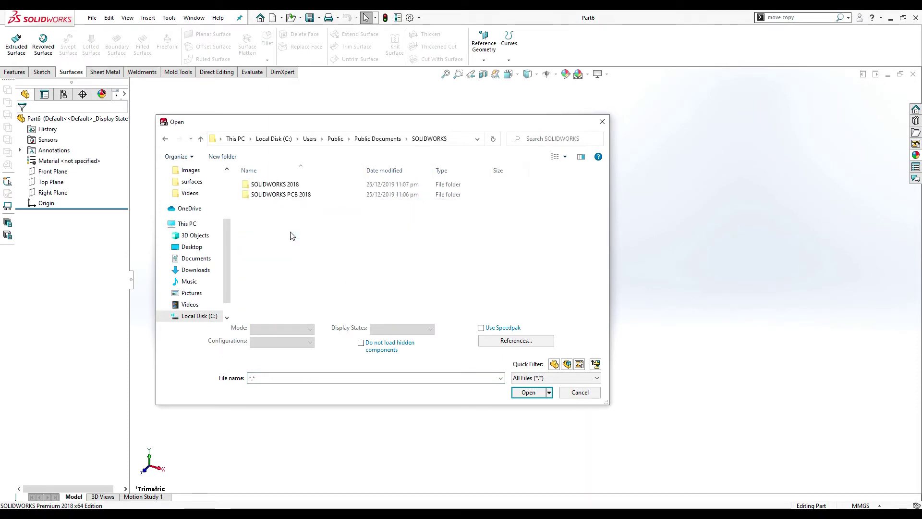
{"action": "double_click", "coordinate": [295, 187]}
{"action": "double_click", "coordinate": [295, 196]}
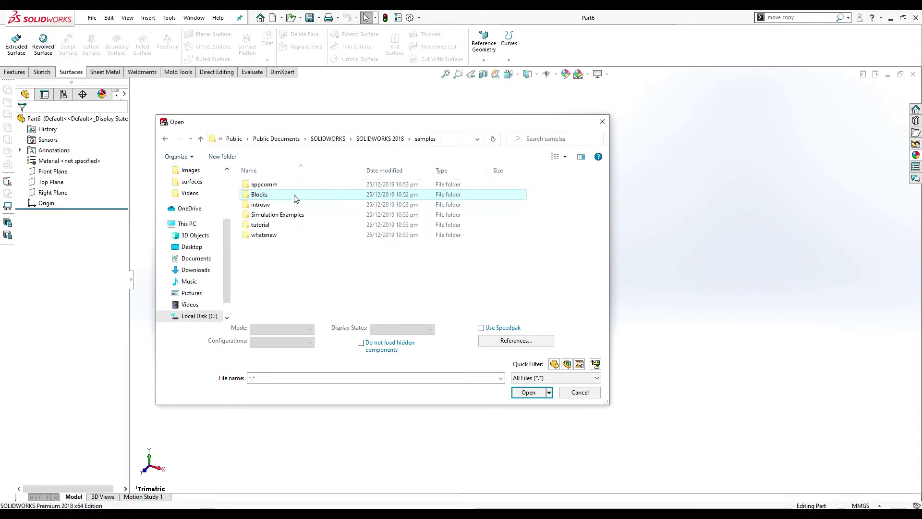
{"action": "double_click", "coordinate": [288, 225]}
{"action": "type", "text": "su"}
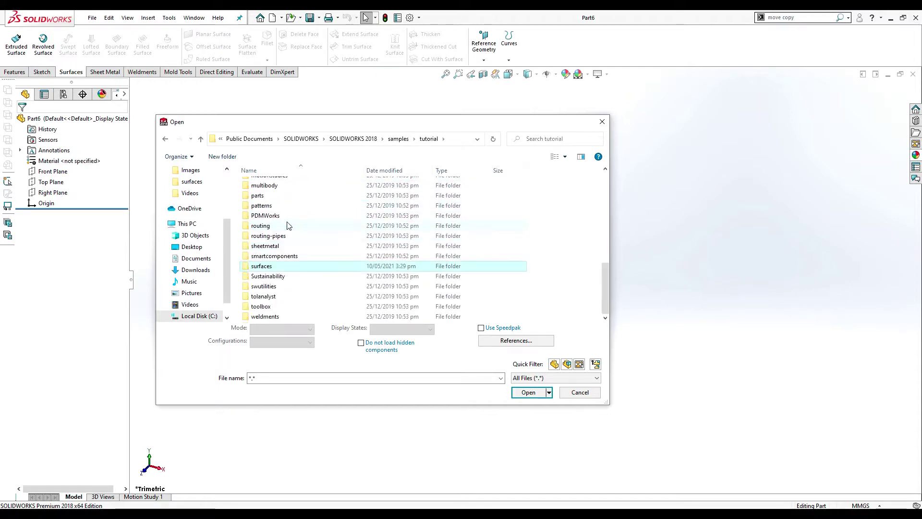
{"action": "double_click", "coordinate": [285, 266]}
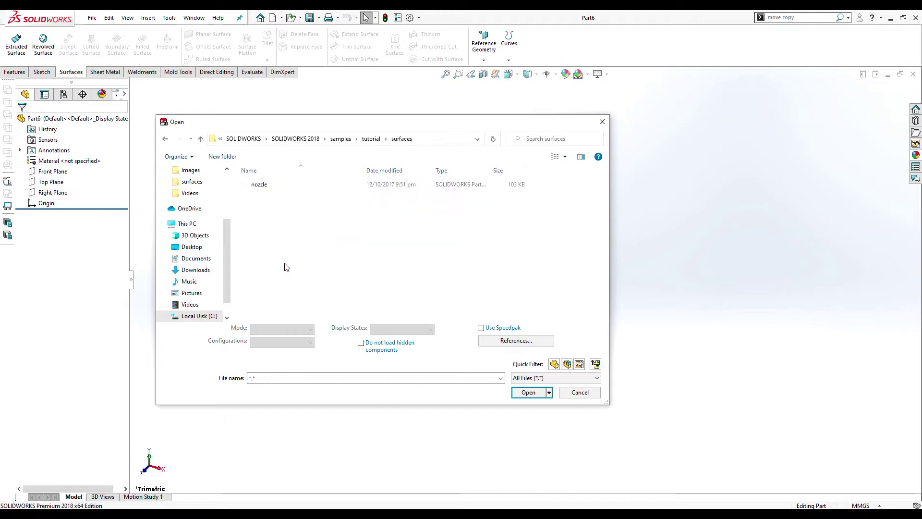
{"action": "double_click", "coordinate": [272, 185]}
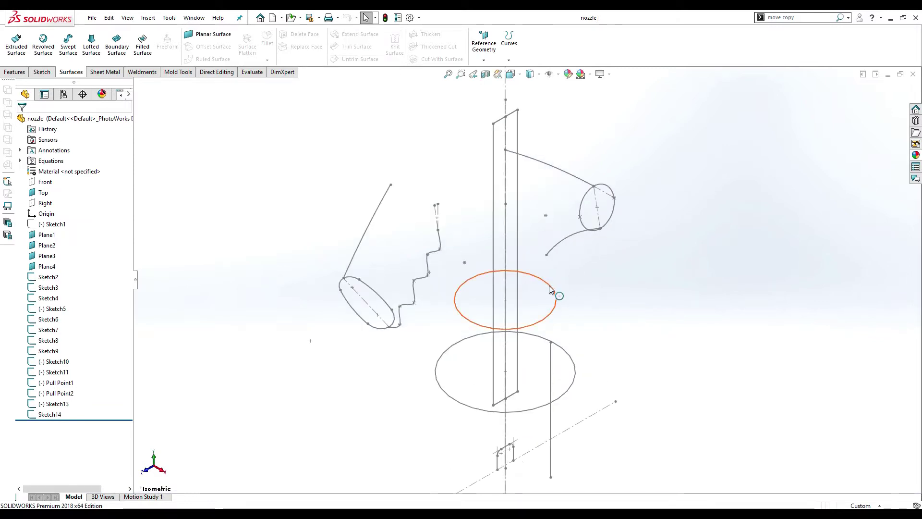
Step: Start a lofted surface using the lower and upper ellipses (Sketch2, Sketch3) as profiles
{"action": "scroll", "coordinate": [601, 296], "scroll_direction": "down", "scroll_amount": 1}
{"action": "scroll", "coordinate": [582, 283], "scroll_direction": "down", "scroll_amount": 1}
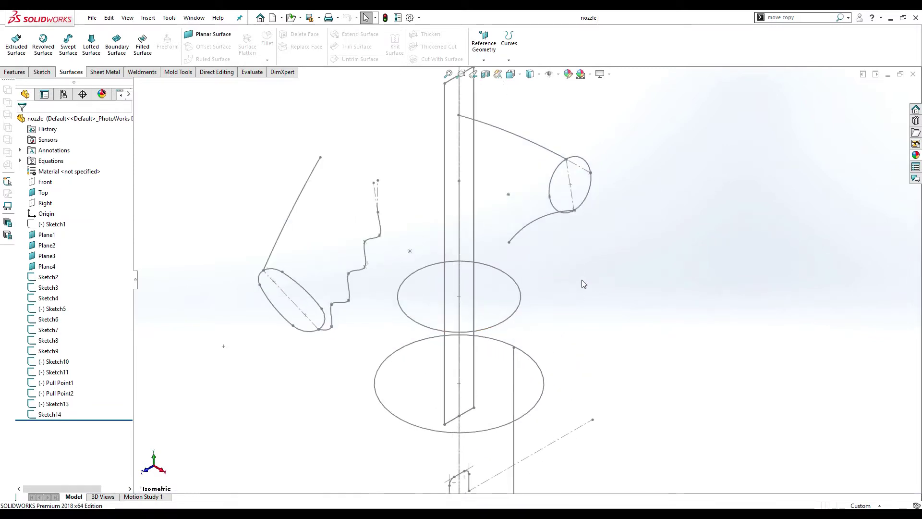
{"action": "left_click", "coordinate": [91, 43]}
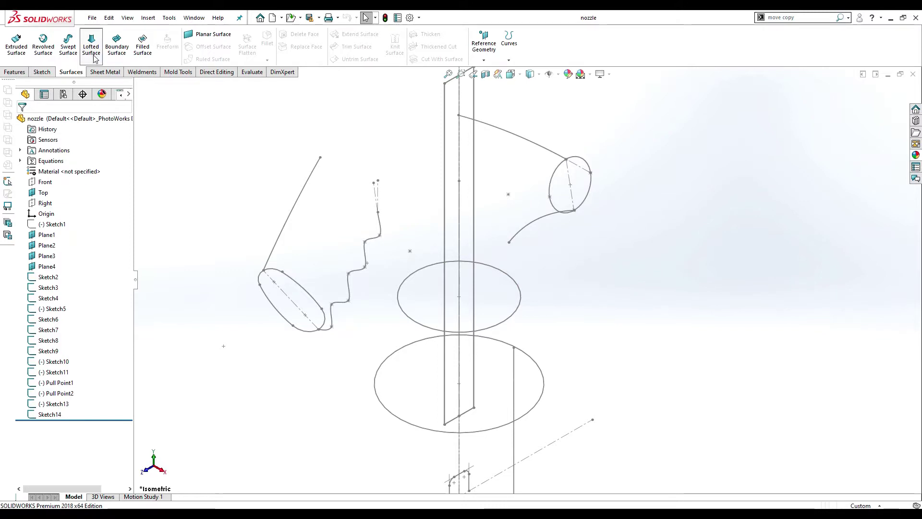
{"action": "left_click", "coordinate": [379, 398]}
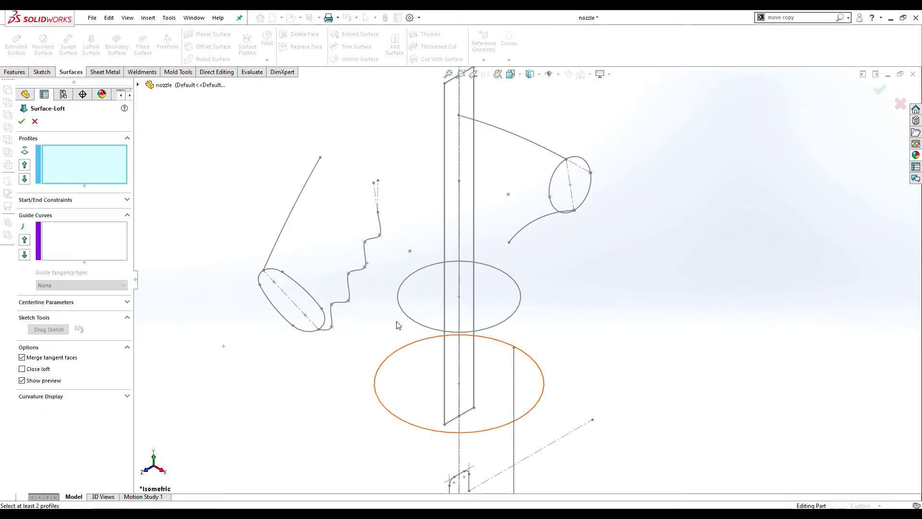
{"action": "left_click", "coordinate": [403, 312]}
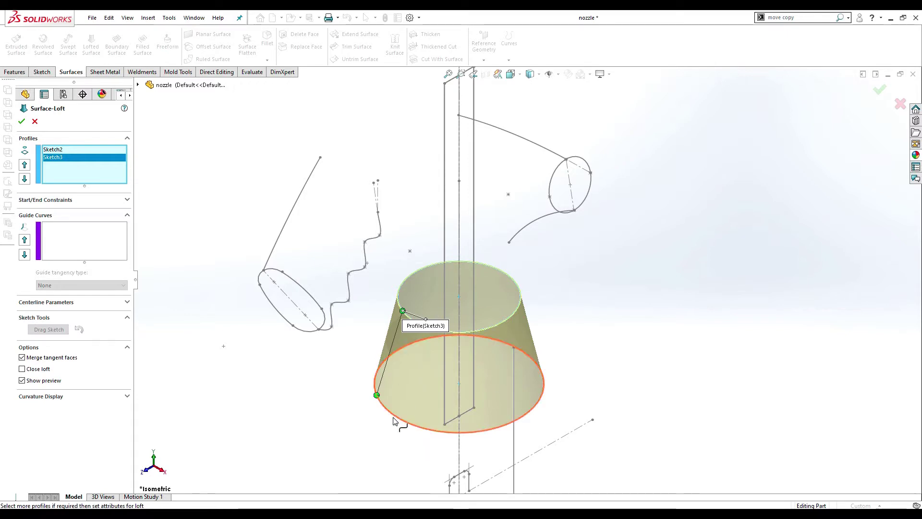
{"action": "mouse_move", "coordinate": [404, 387]}
{"action": "middle_mouse_down"}
{"action": "mouse_move", "coordinate": [420, 377]}
{"action": "mouse_move", "coordinate": [412, 368]}
{"action": "mouse_move", "coordinate": [390, 386]}
{"action": "middle_mouse_up"}
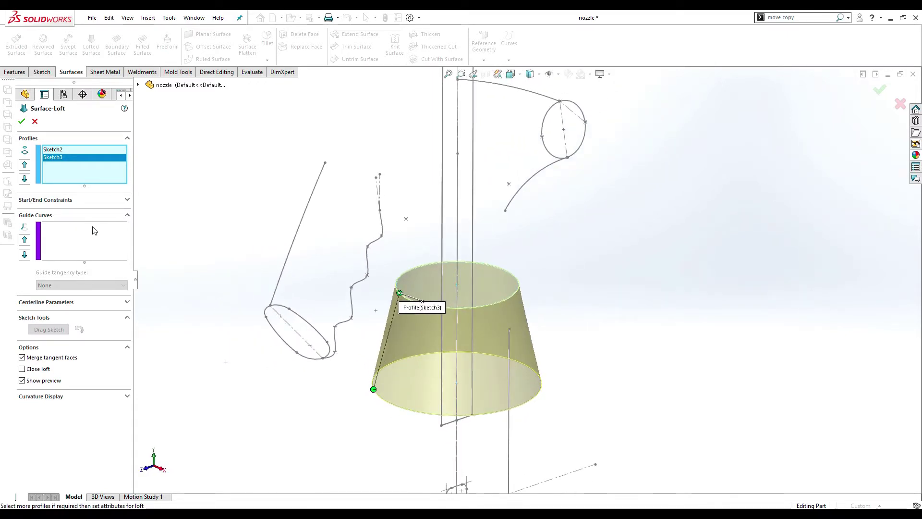
Step: Set start and end constraints to Normal To Profile with 0.5 tangent lengths, and accept the loft
{"action": "left_click", "coordinate": [76, 202]}
{"action": "left_click", "coordinate": [86, 220]}
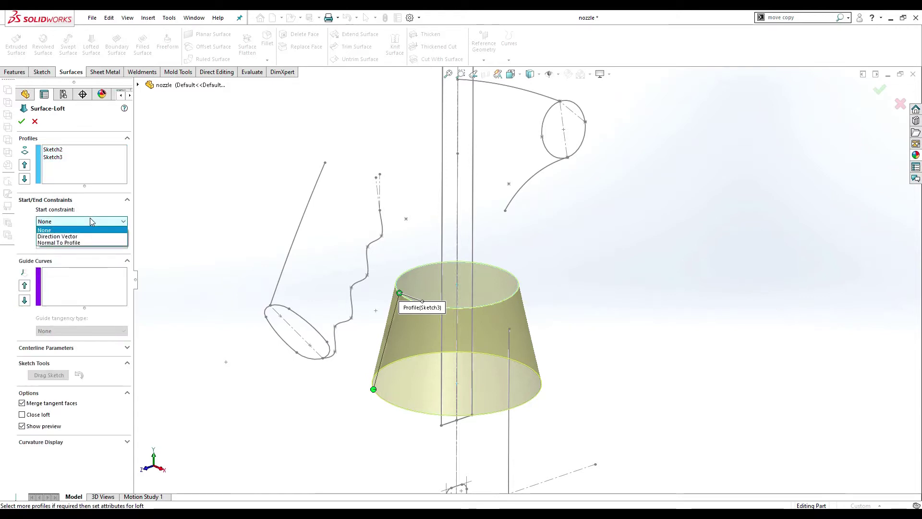
{"action": "left_click", "coordinate": [88, 240]}
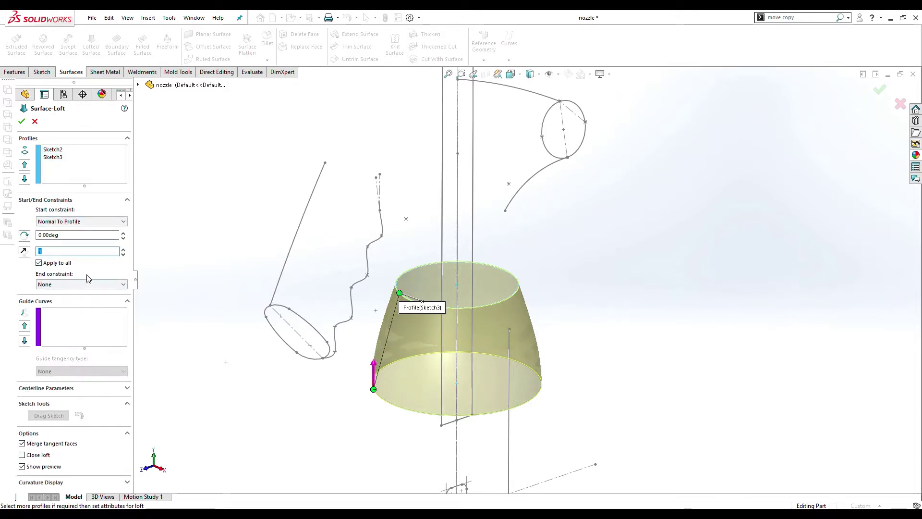
{"action": "left_click", "coordinate": [93, 284]}
{"action": "left_click", "coordinate": [91, 294]}
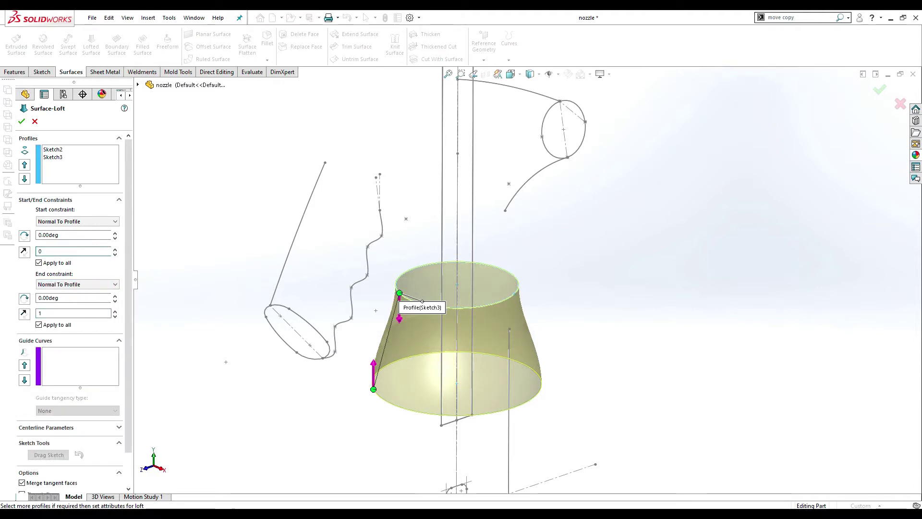
{"action": "type", "text": ".5"}
{"action": "double_click", "coordinate": [75, 312]}
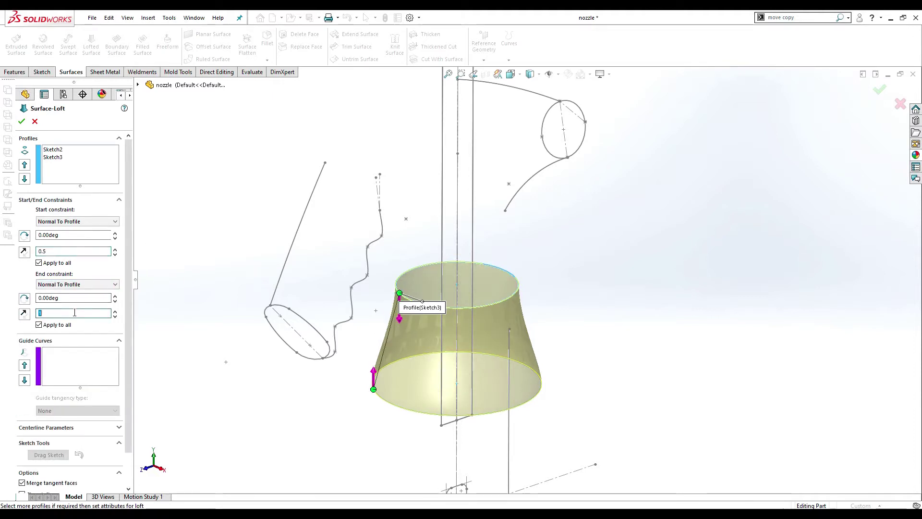
{"action": "type", "text": ".5"}
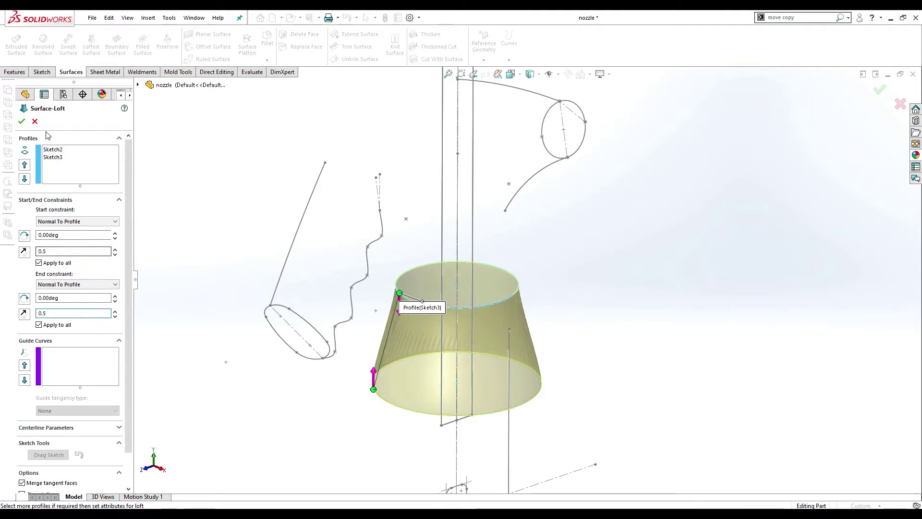
{"action": "key", "text": "Return"}
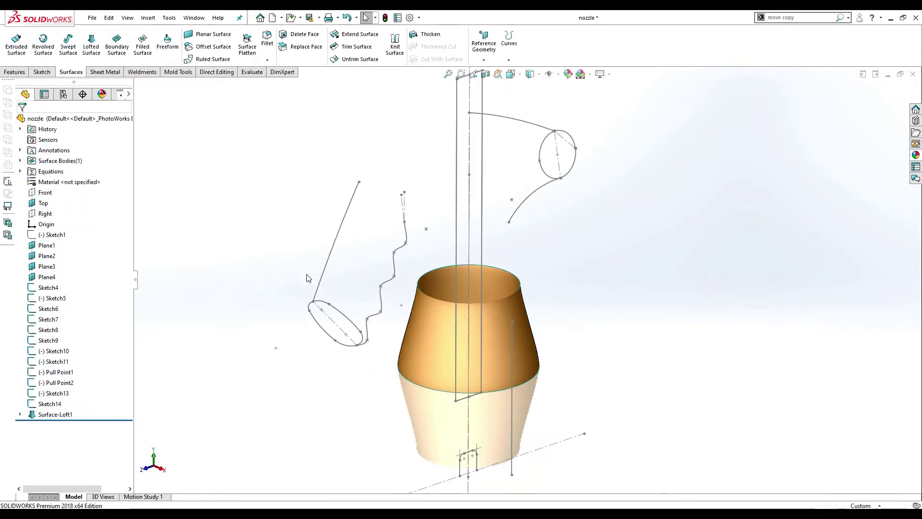
Step: Start a swept surface with the tilted ellipse as profile and the straight line as path
{"action": "scroll", "coordinate": [337, 297], "scroll_direction": "down", "scroll_amount": 2}
{"action": "middle_click_drag", "start_coordinate": [376, 269], "coordinate": [378, 277]}
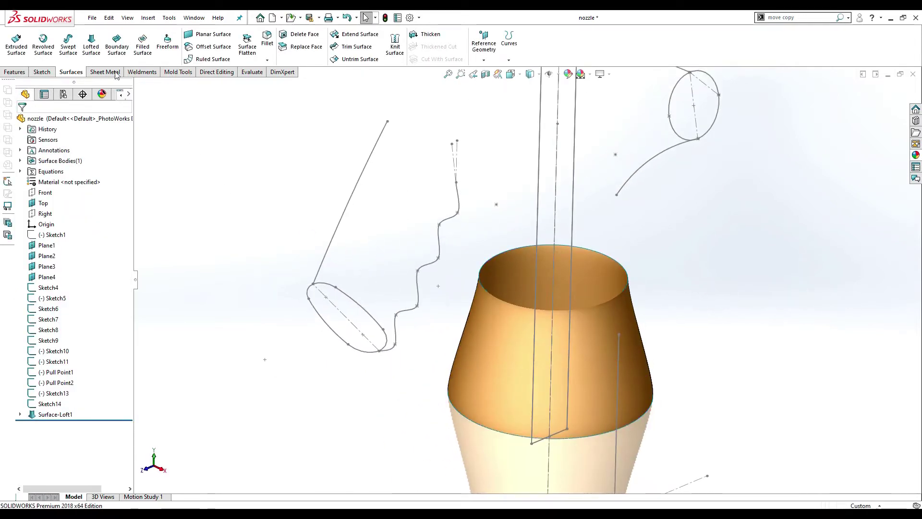
{"action": "left_click", "coordinate": [67, 42]}
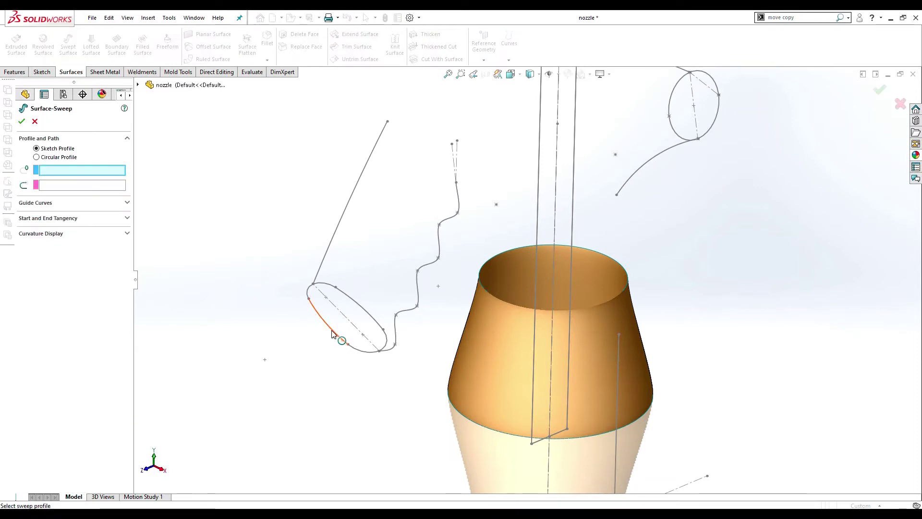
{"action": "left_click", "coordinate": [332, 335]}
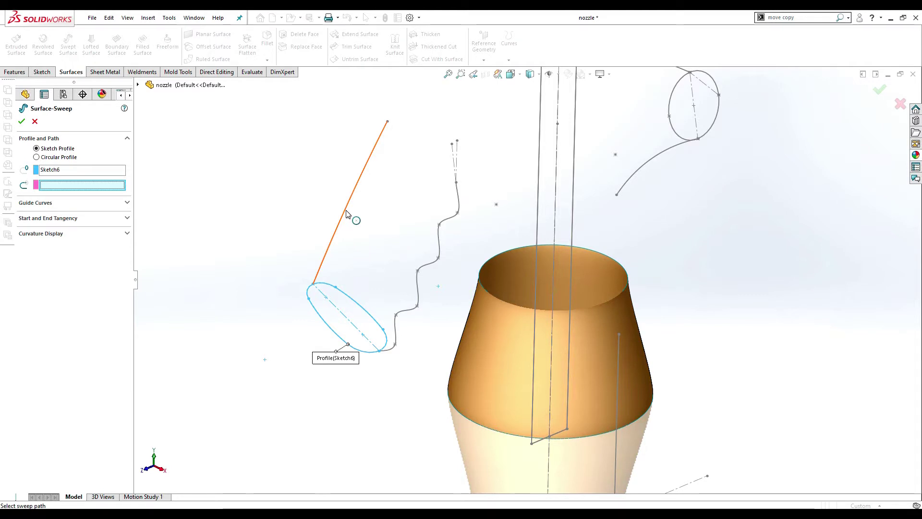
{"action": "left_click", "coordinate": [363, 176]}
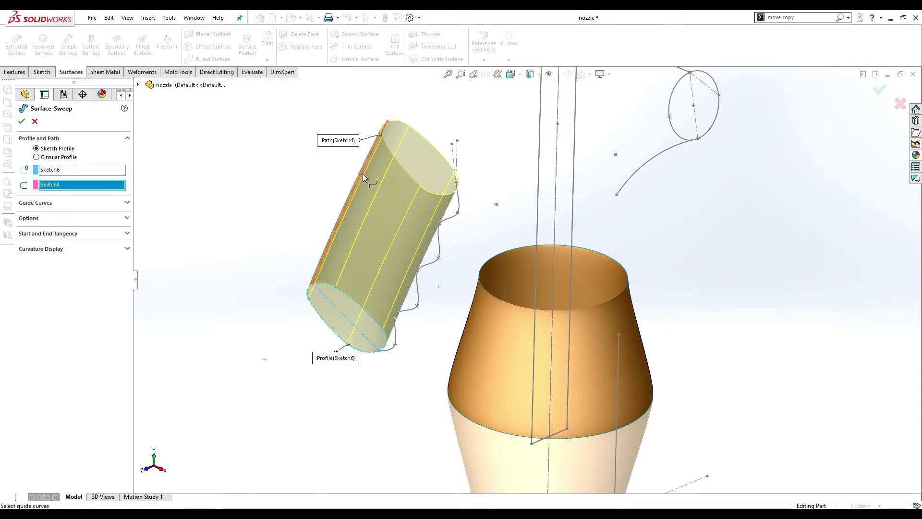
{"action": "left_click", "coordinate": [77, 207]}
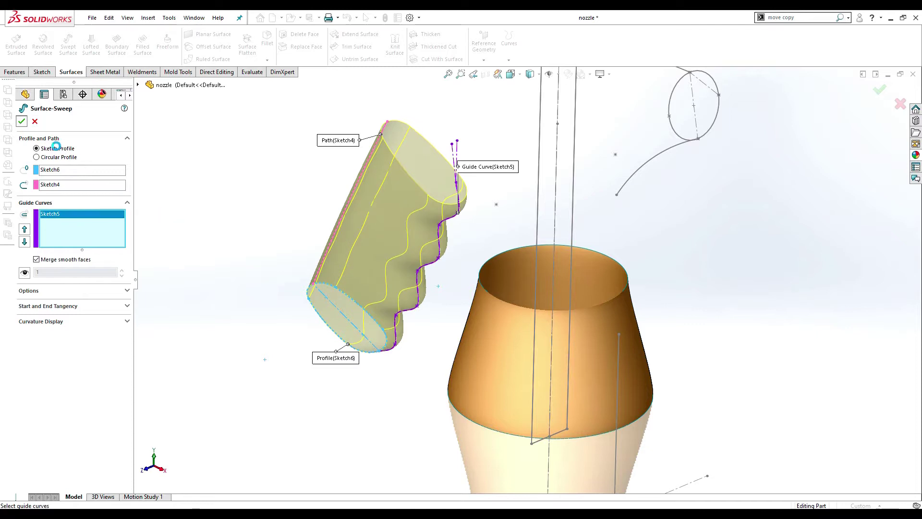
{"action": "key", "text": "Return"}
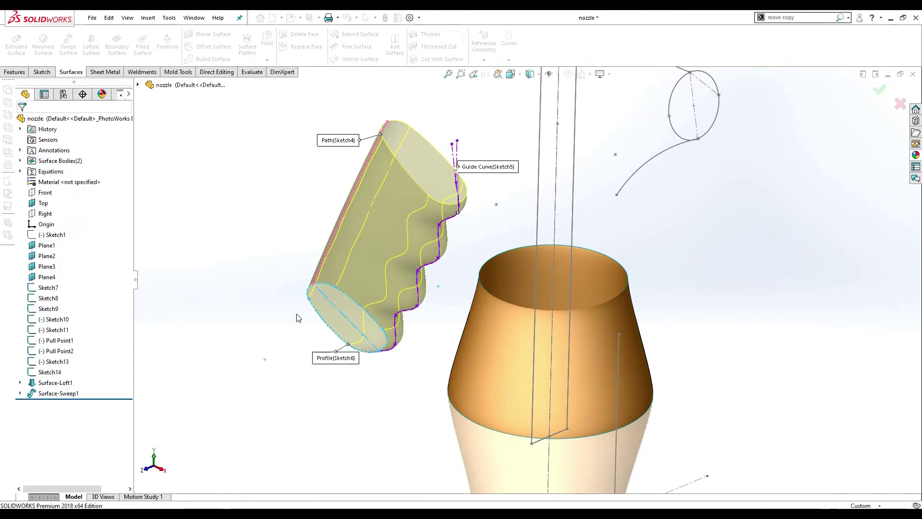
{"action": "mouse_move", "coordinate": [299, 317]}
{"action": "middle_mouse_down"}
{"action": "mouse_move", "coordinate": [344, 313]}
{"action": "mouse_move", "coordinate": [391, 270]}
{"action": "mouse_move", "coordinate": [362, 256]}
{"action": "mouse_move", "coordinate": [312, 267]}
{"action": "middle_mouse_up"}
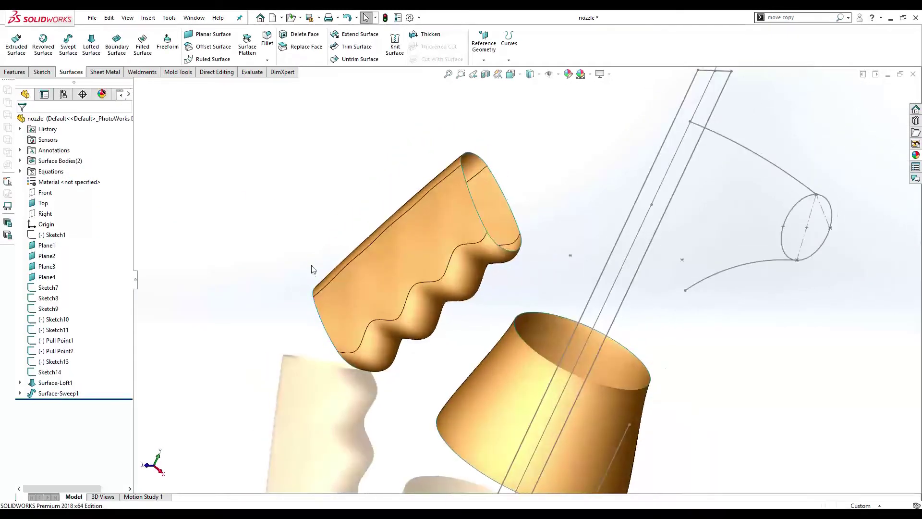
{"action": "mouse_move", "coordinate": [426, 333]}
{"action": "middle_mouse_down"}
{"action": "mouse_move", "coordinate": [465, 324]}
{"action": "mouse_move", "coordinate": [494, 373]}
{"action": "mouse_move", "coordinate": [525, 370]}
{"action": "mouse_move", "coordinate": [501, 288]}
{"action": "middle_mouse_up"}
{"action": "scroll", "coordinate": [624, 216], "scroll_direction": "down", "scroll_amount": 4}
{"action": "scroll", "coordinate": [625, 216], "scroll_direction": "down", "scroll_amount": 1}
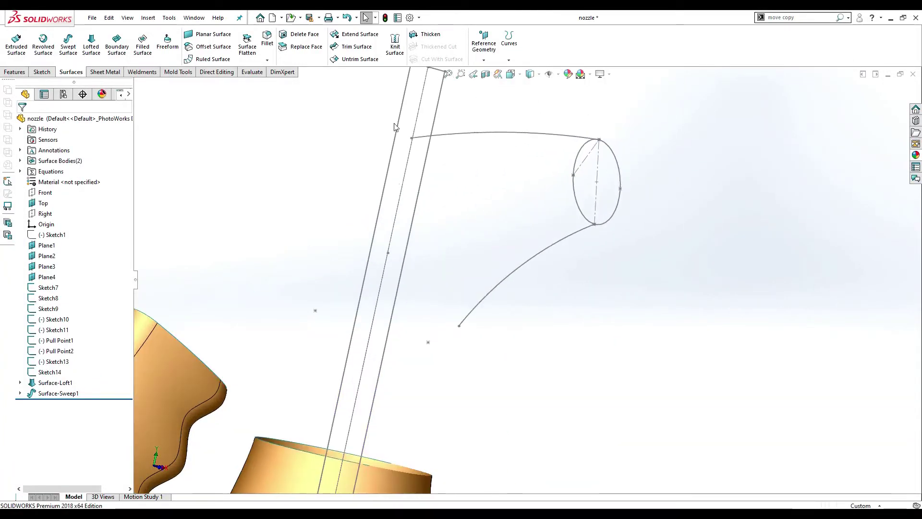
{"action": "left_click", "coordinate": [92, 46]}
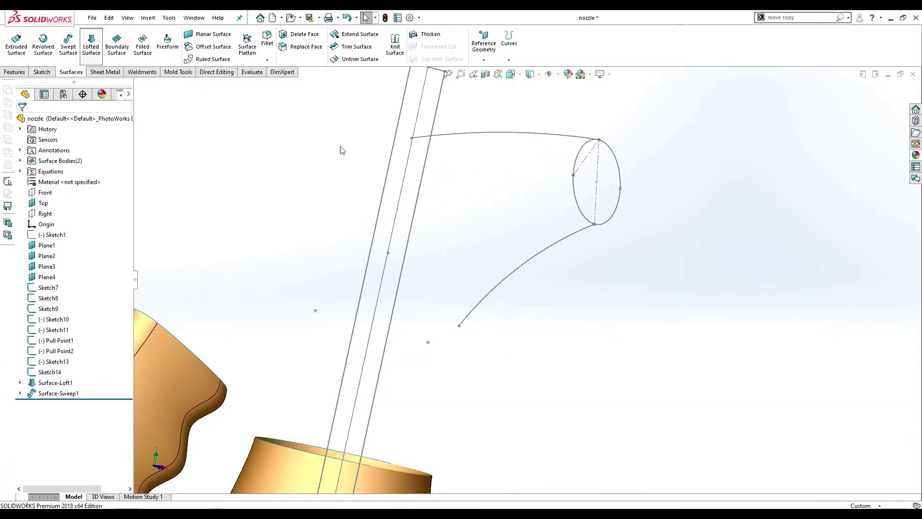
{"action": "left_click", "coordinate": [620, 170]}
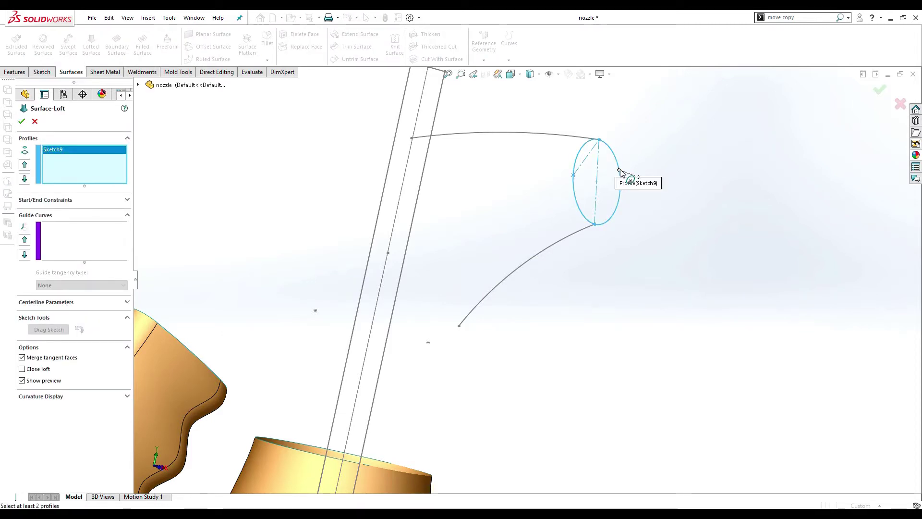
{"action": "left_click", "coordinate": [513, 137]}
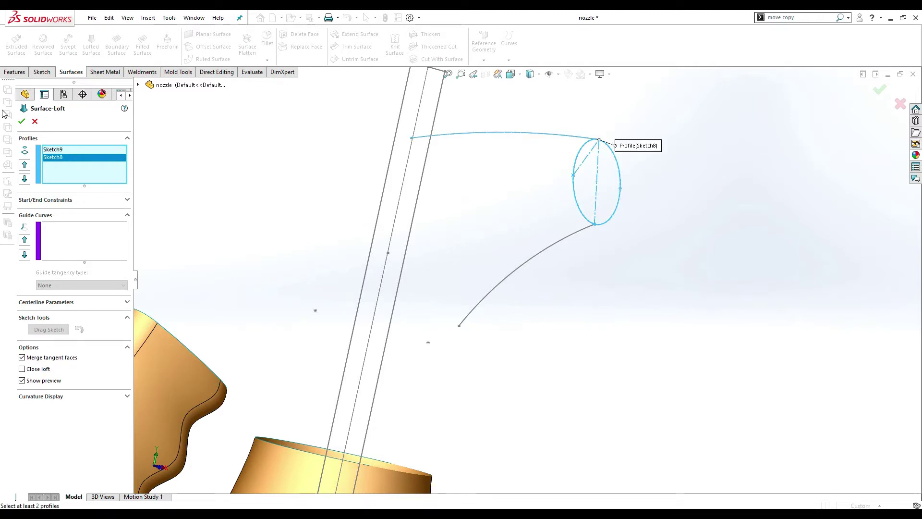
{"action": "left_click", "coordinate": [35, 121]}
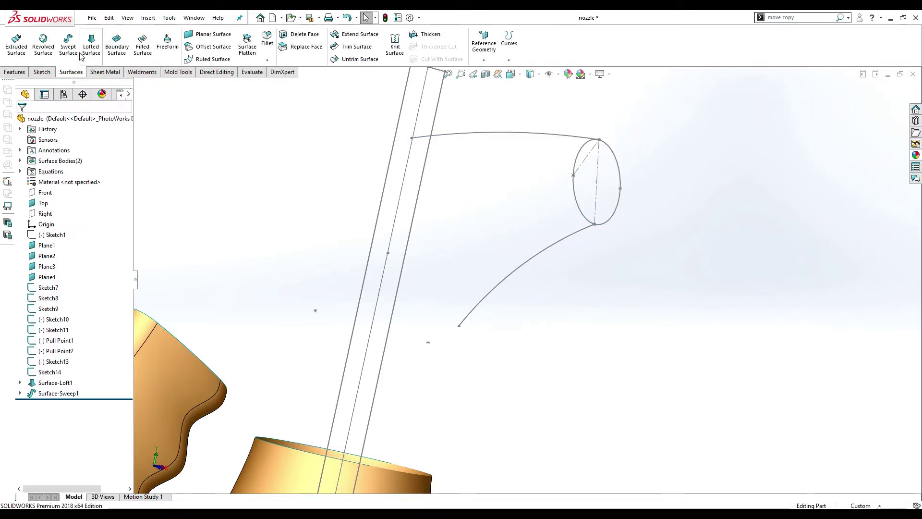
Step: Sweep the Sketch9 ellipse along the Sketch8 curve, guided by the lower Sketch7 curve
{"action": "left_click", "coordinate": [72, 51]}
{"action": "left_click", "coordinate": [620, 173]}
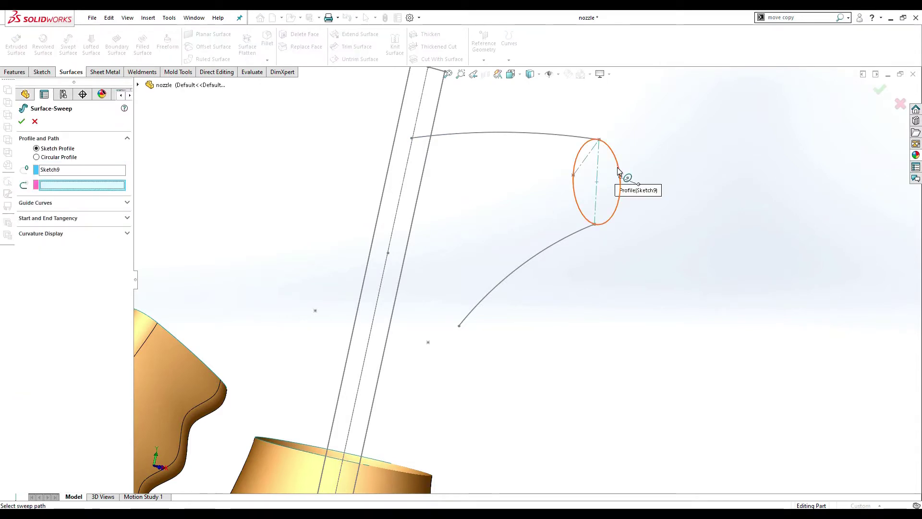
{"action": "left_click", "coordinate": [528, 137]}
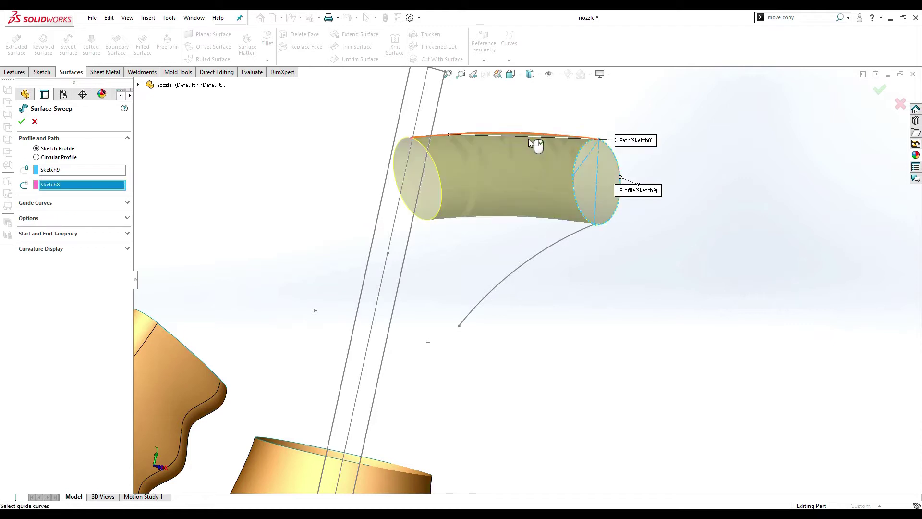
{"action": "left_click", "coordinate": [65, 206]}
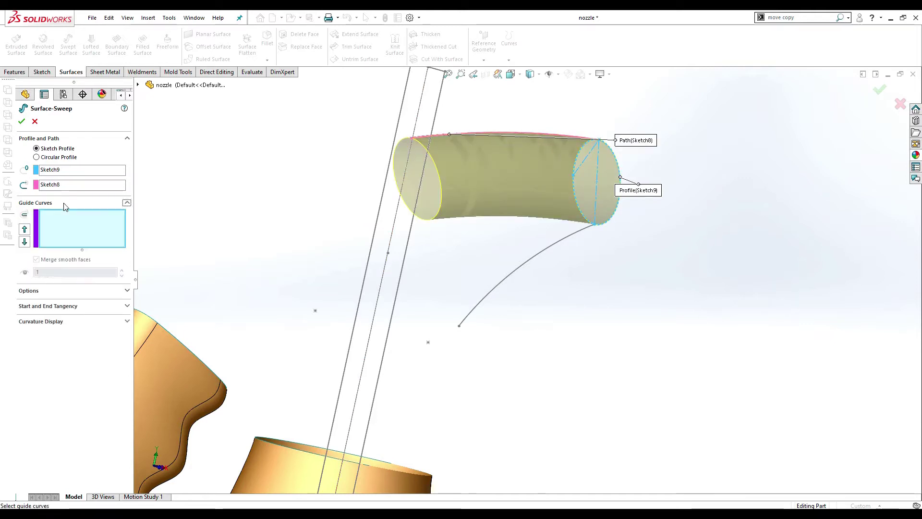
{"action": "left_click", "coordinate": [532, 261]}
{"action": "middle_click_drag", "start_coordinate": [595, 336], "coordinate": [532, 329]}
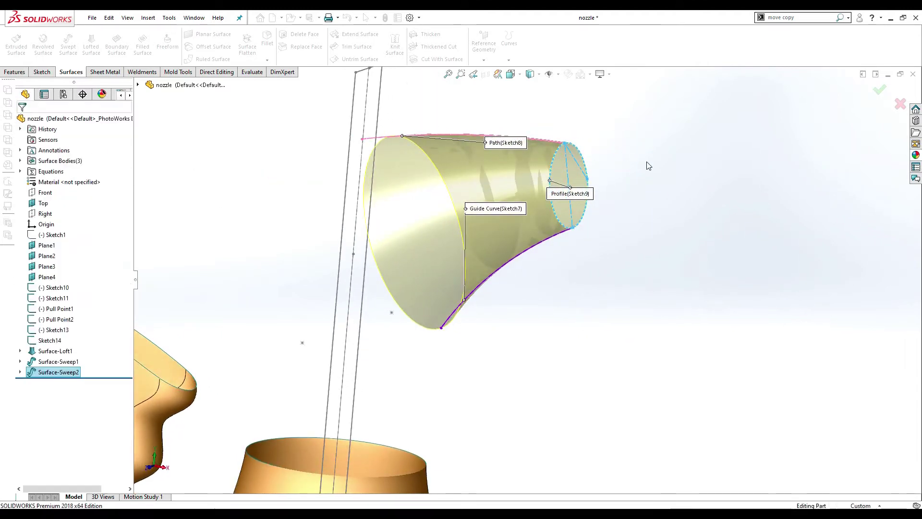
{"action": "scroll", "coordinate": [587, 266], "scroll_direction": "up", "scroll_amount": 4}
{"action": "mouse_move", "coordinate": [412, 305]}
{"action": "middle_mouse_down"}
{"action": "mouse_move", "coordinate": [420, 329]}
{"action": "mouse_move", "coordinate": [410, 278]}
{"action": "mouse_move", "coordinate": [444, 315]}
{"action": "mouse_move", "coordinate": [347, 253]}
{"action": "mouse_move", "coordinate": [317, 261]}
{"action": "middle_mouse_up"}
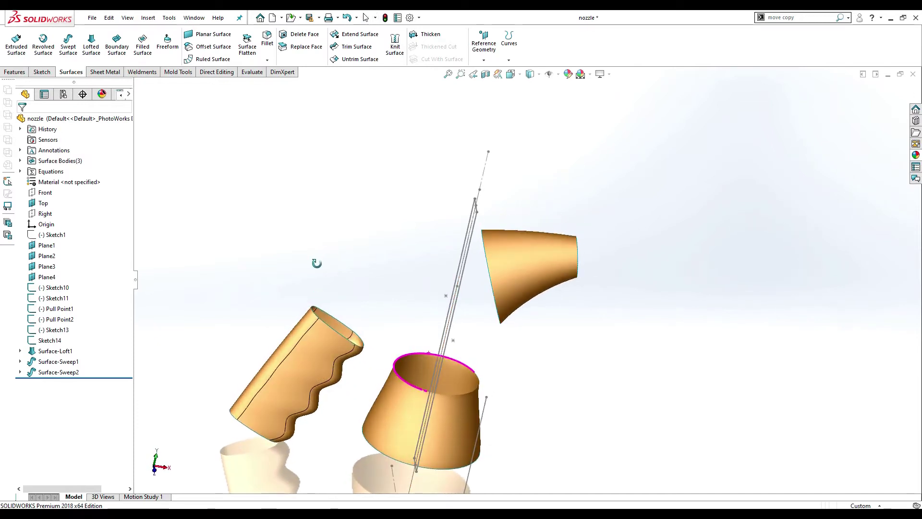
{"action": "middle_click_drag", "start_coordinate": [399, 301], "coordinate": [414, 340]}
{"action": "scroll", "coordinate": [424, 347], "scroll_direction": "down", "scroll_amount": 2}
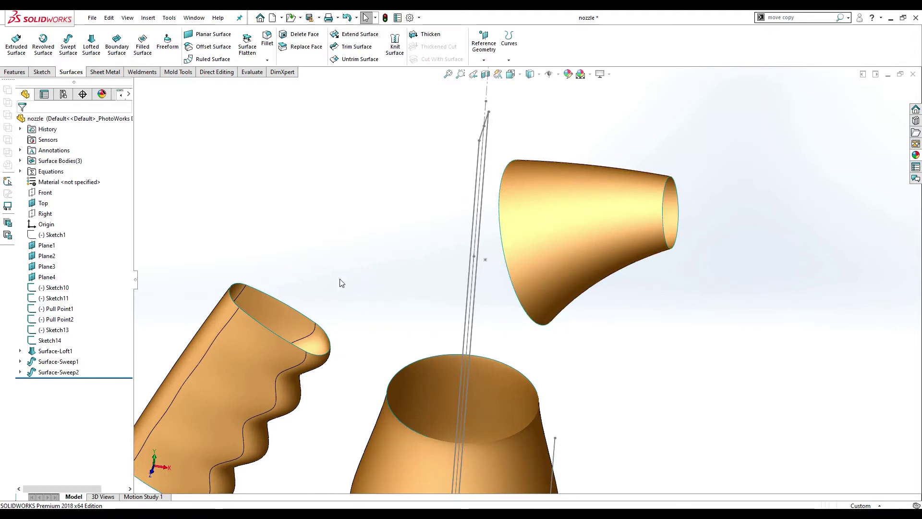
{"action": "mouse_move", "coordinate": [364, 325]}
{"action": "middle_mouse_down"}
{"action": "mouse_move", "coordinate": [359, 346]}
{"action": "mouse_move", "coordinate": [363, 332]}
{"action": "middle_mouse_up"}
{"action": "key", "text": "Escape"}
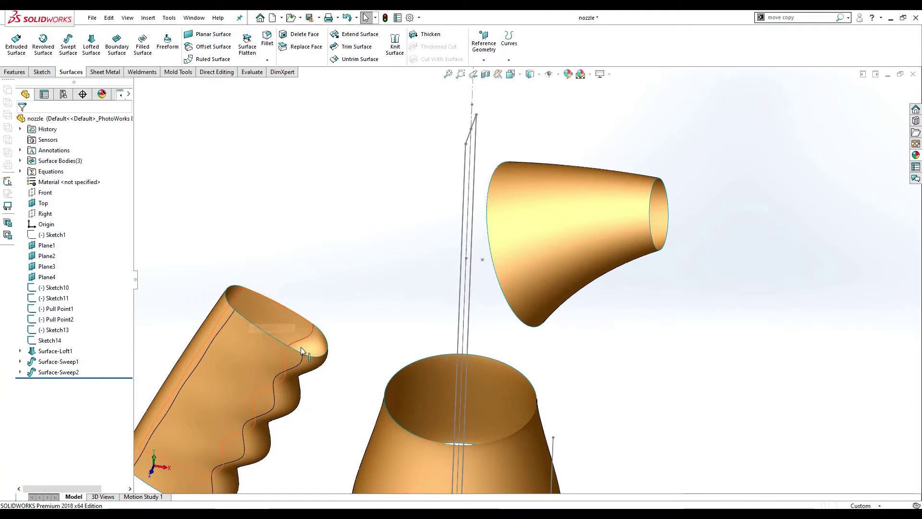
{"action": "middle_click_drag", "start_coordinate": [375, 329], "coordinate": [378, 358]}
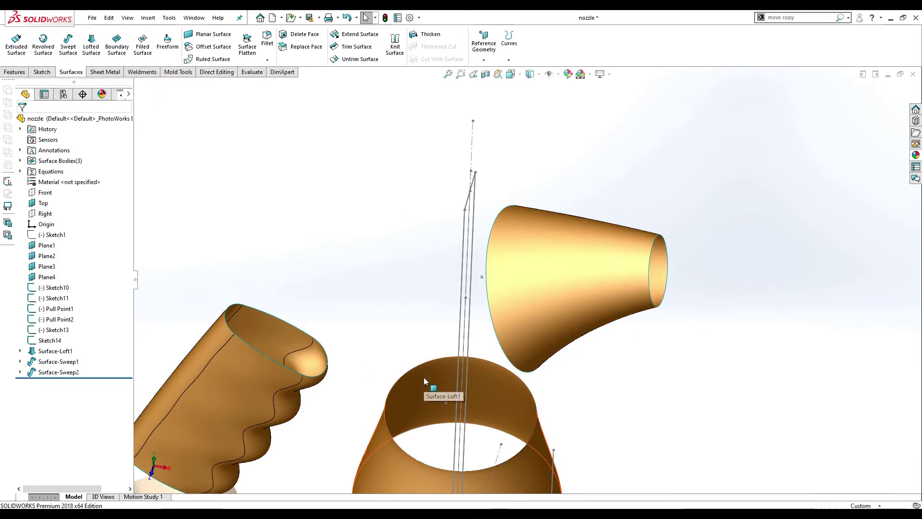
{"action": "middle_click_drag", "start_coordinate": [391, 339], "coordinate": [379, 309]}
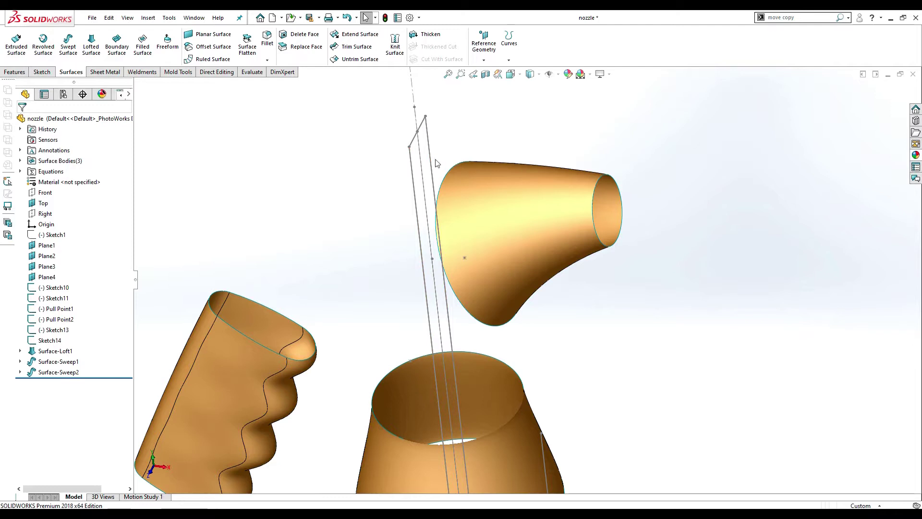
Step: Create Split Line1 by projecting Sketch10 onto the flared nozzle cone face
{"action": "left_click", "coordinate": [508, 61]}
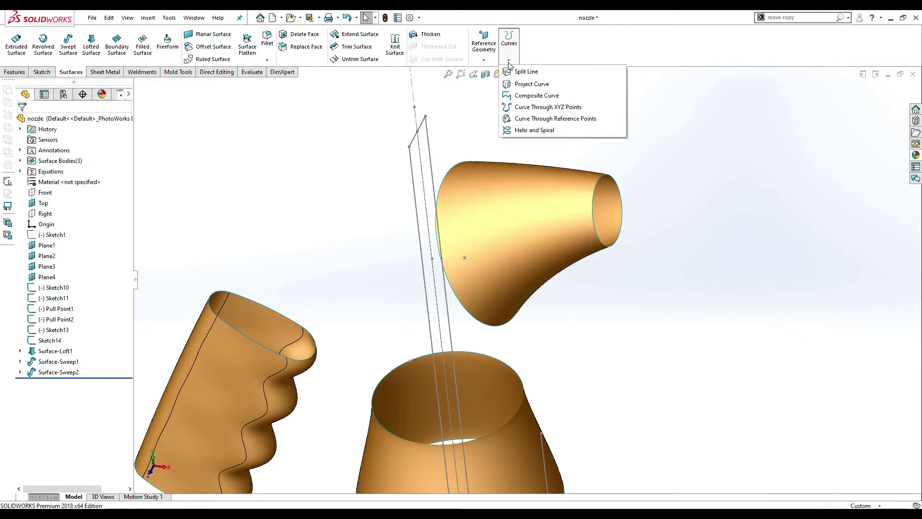
{"action": "left_click", "coordinate": [524, 72]}
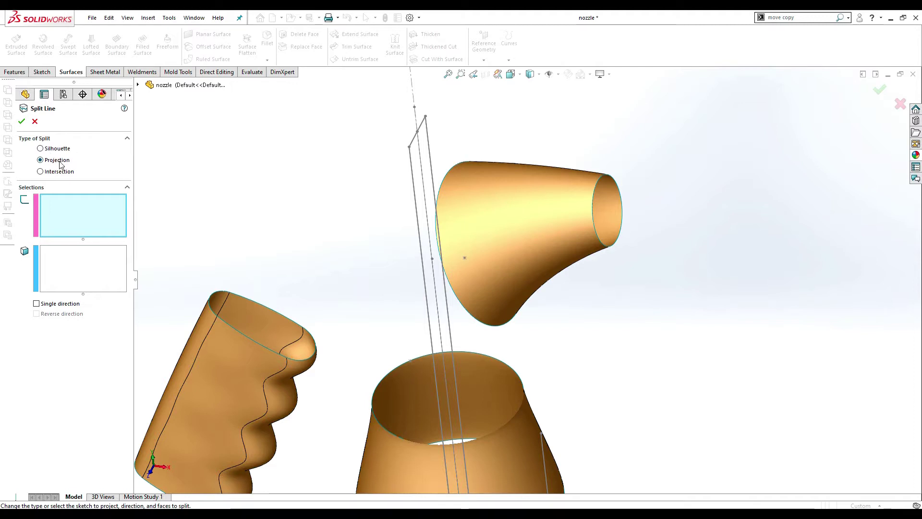
{"action": "left_click", "coordinate": [431, 156]}
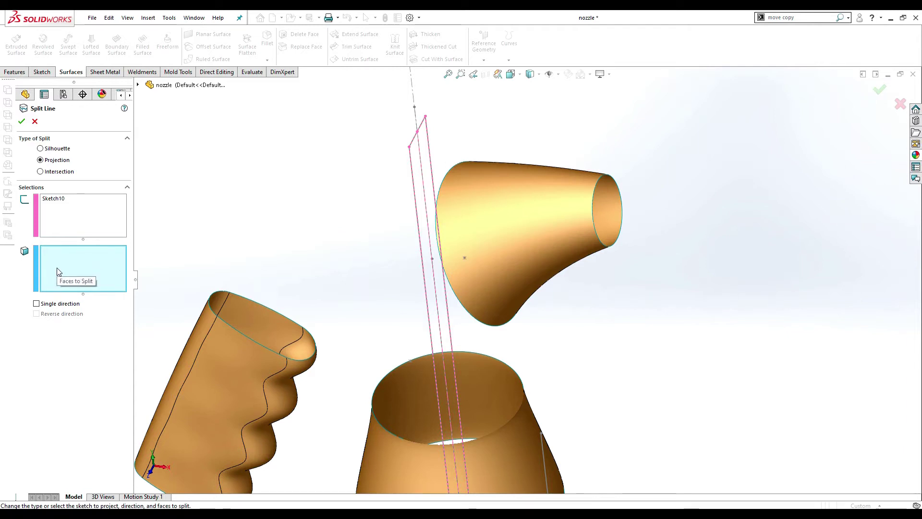
{"action": "left_click", "coordinate": [515, 224]}
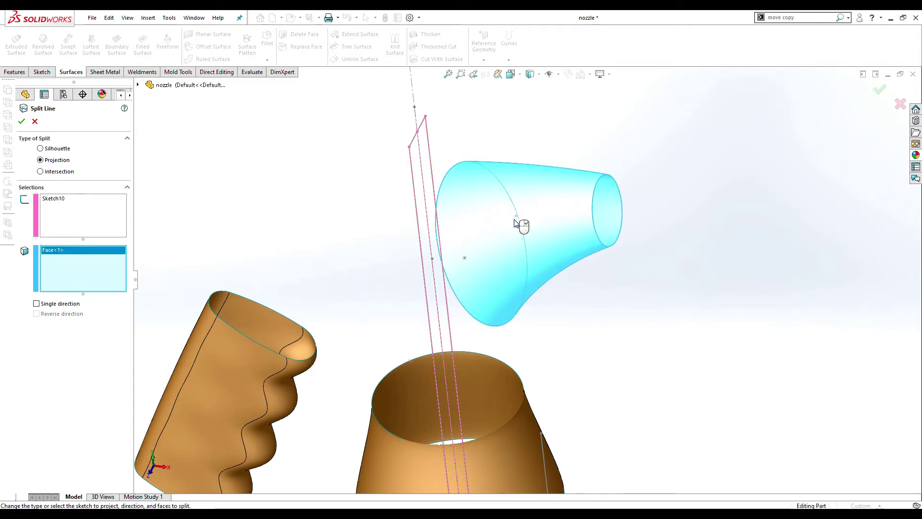
{"action": "left_click", "coordinate": [22, 122]}
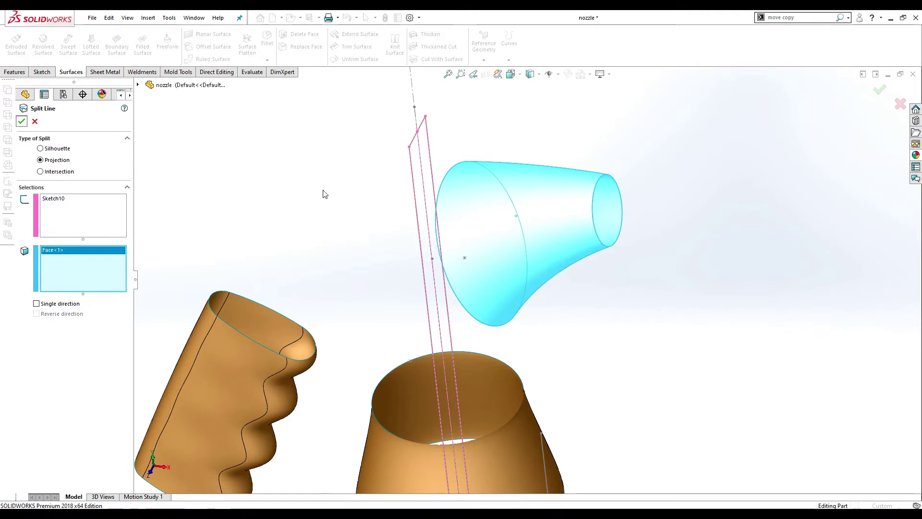
{"action": "mouse_move", "coordinate": [348, 208]}
{"action": "middle_mouse_down"}
{"action": "mouse_move", "coordinate": [365, 243]}
{"action": "mouse_move", "coordinate": [374, 200]}
{"action": "mouse_move", "coordinate": [391, 206]}
{"action": "mouse_move", "coordinate": [356, 204]}
{"action": "mouse_move", "coordinate": [372, 245]}
{"action": "middle_mouse_up"}
{"action": "scroll", "coordinate": [459, 331], "scroll_direction": "up", "scroll_amount": 3}
{"action": "scroll", "coordinate": [500, 387], "scroll_direction": "down", "scroll_amount": 3}
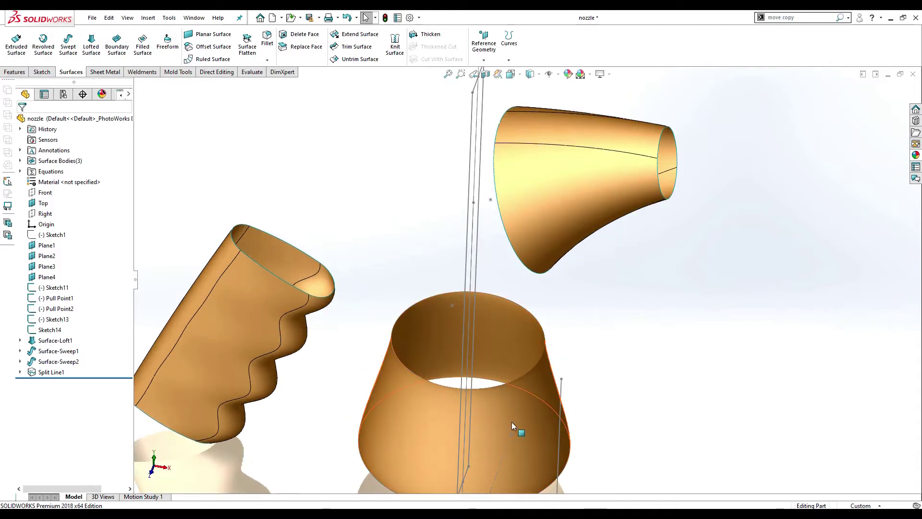
{"action": "scroll", "coordinate": [511, 422], "scroll_direction": "up", "scroll_amount": 2}
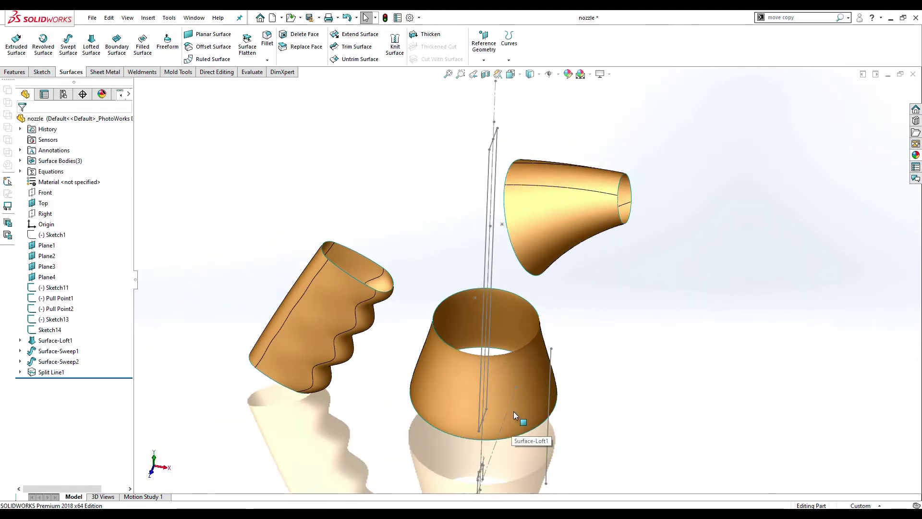
Step: Create Split Line2 by projecting Sketch11 onto the lower tapered cone face
{"action": "left_click", "coordinate": [509, 61]}
{"action": "mouse_move", "coordinate": [556, 269]}
{"action": "middle_mouse_down"}
{"action": "mouse_move", "coordinate": [538, 306]}
{"action": "mouse_move", "coordinate": [492, 294]}
{"action": "middle_mouse_up"}
{"action": "left_click", "coordinate": [488, 268]}
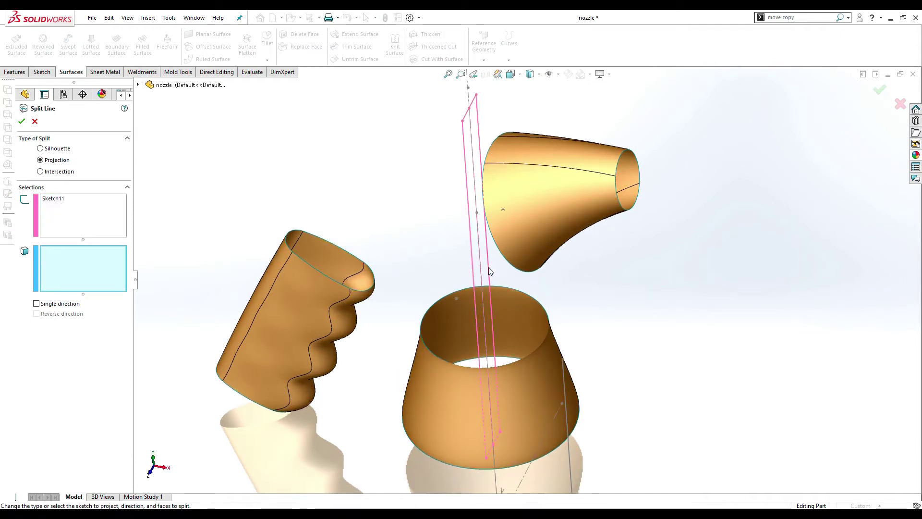
{"action": "left_click", "coordinate": [542, 381]}
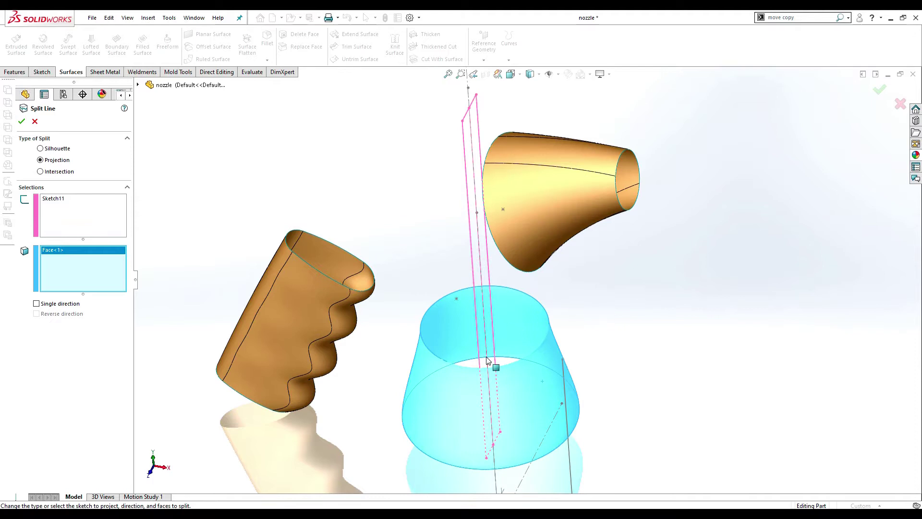
{"action": "mouse_move", "coordinate": [494, 366]}
{"action": "middle_mouse_down"}
{"action": "mouse_move", "coordinate": [517, 356]}
{"action": "mouse_move", "coordinate": [522, 330]}
{"action": "mouse_move", "coordinate": [498, 338]}
{"action": "middle_mouse_up"}
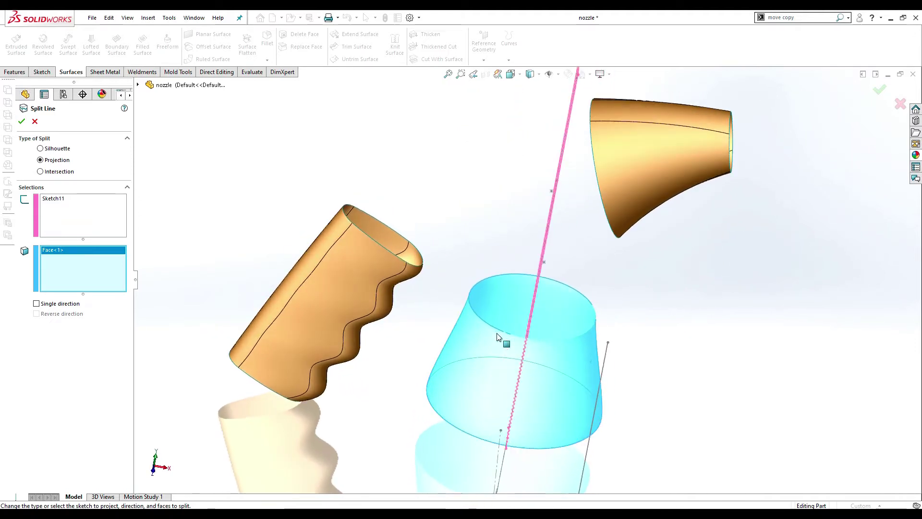
{"action": "left_click", "coordinate": [22, 121]}
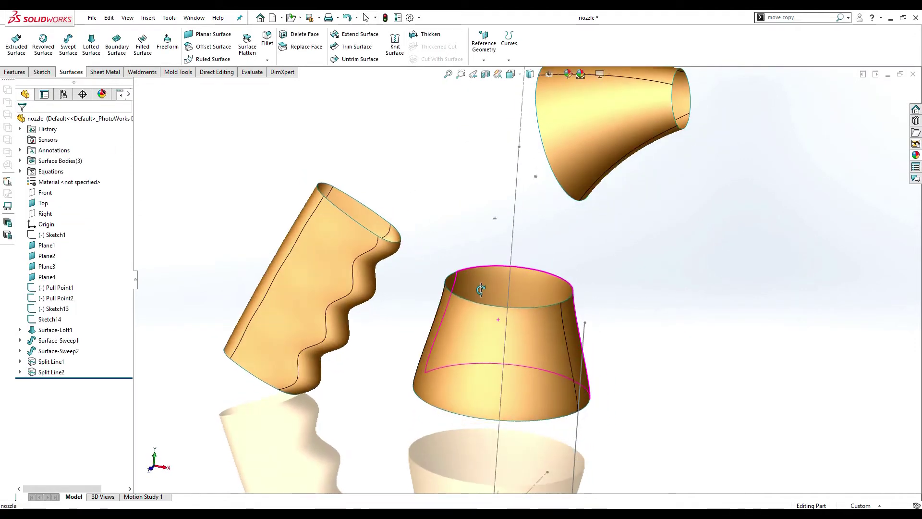
{"action": "mouse_move", "coordinate": [449, 288]}
{"action": "middle_mouse_down"}
{"action": "mouse_move", "coordinate": [438, 304]}
{"action": "mouse_move", "coordinate": [477, 250]}
{"action": "mouse_move", "coordinate": [509, 264]}
{"action": "mouse_move", "coordinate": [522, 315]}
{"action": "middle_mouse_up"}
{"action": "scroll", "coordinate": [565, 204], "scroll_direction": "down", "scroll_amount": 2}
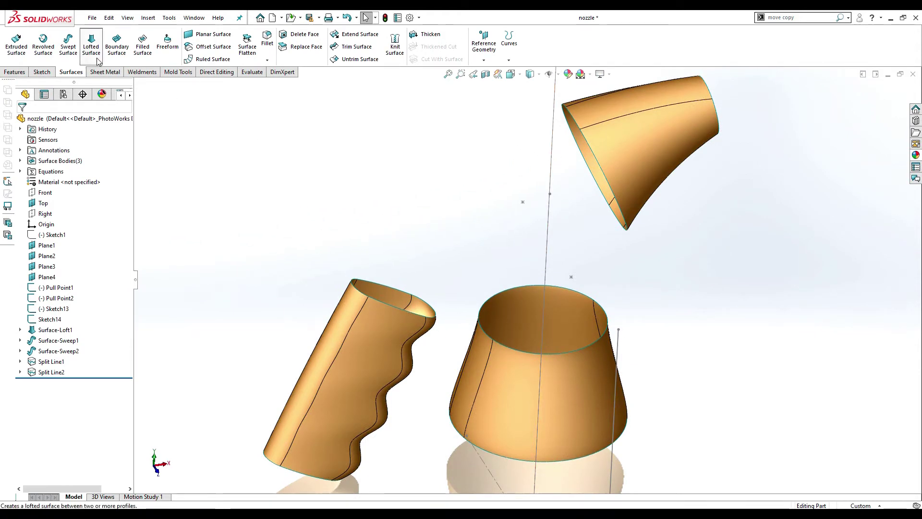
Step: Loft from the grip's top edge to the nozzle's open edge, tangent to both faces
{"action": "left_click", "coordinate": [360, 292]}
{"action": "left_click", "coordinate": [576, 121]}
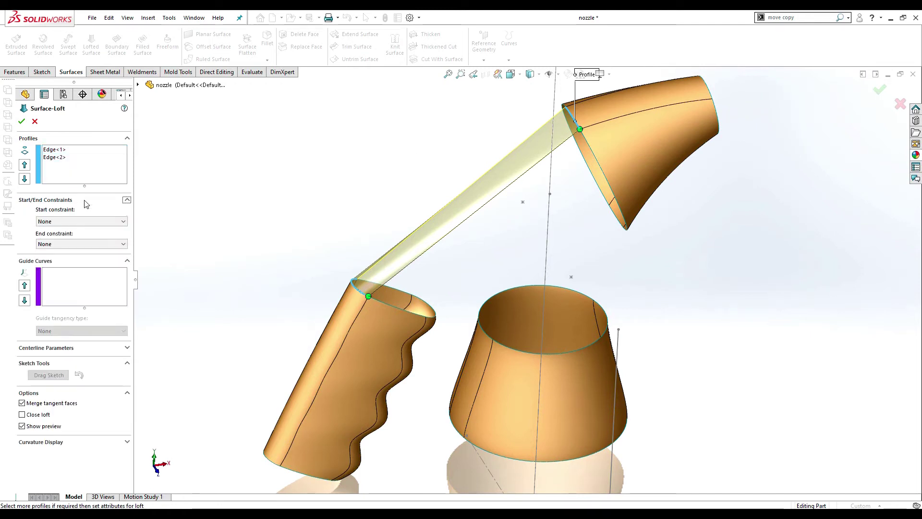
{"action": "left_click", "coordinate": [96, 244]}
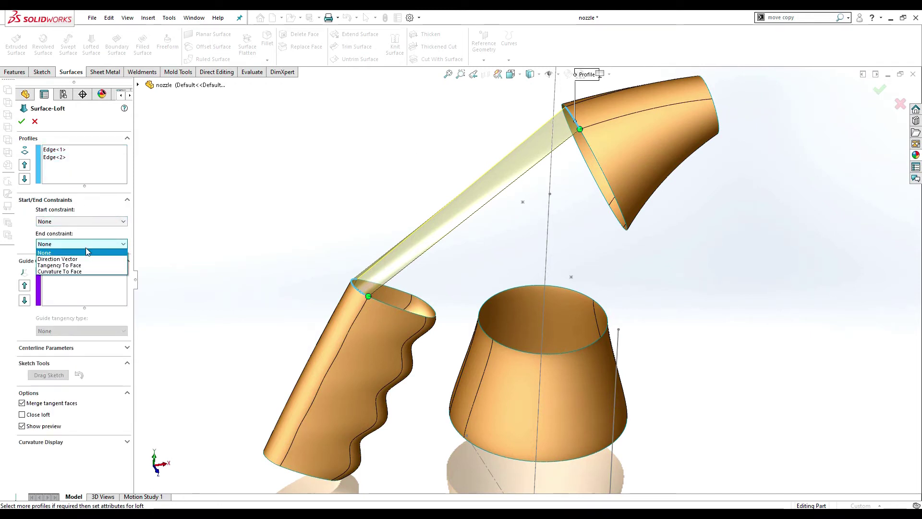
{"action": "left_click", "coordinate": [88, 272]}
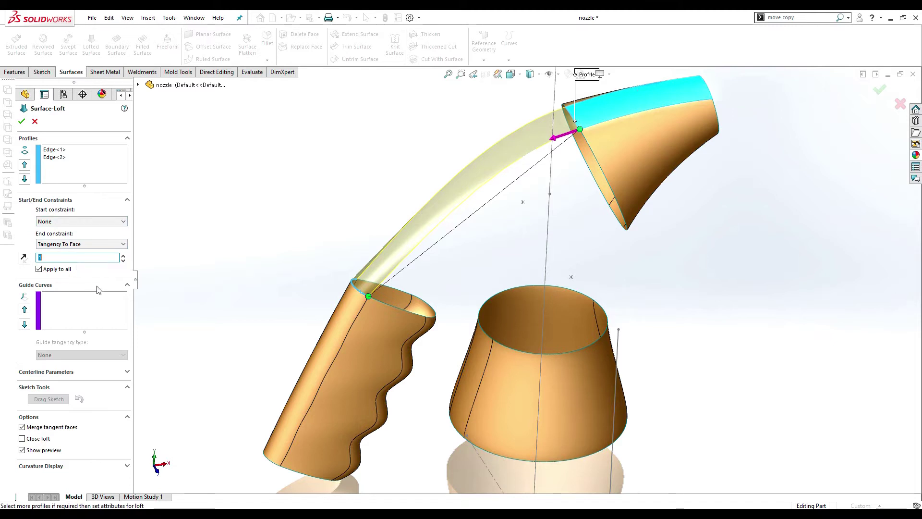
{"action": "left_click", "coordinate": [112, 203]}
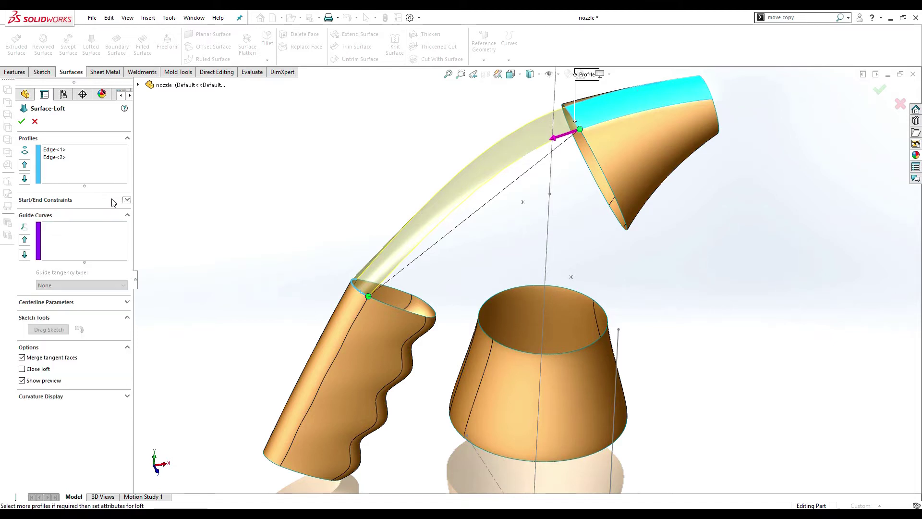
{"action": "left_click", "coordinate": [113, 203]}
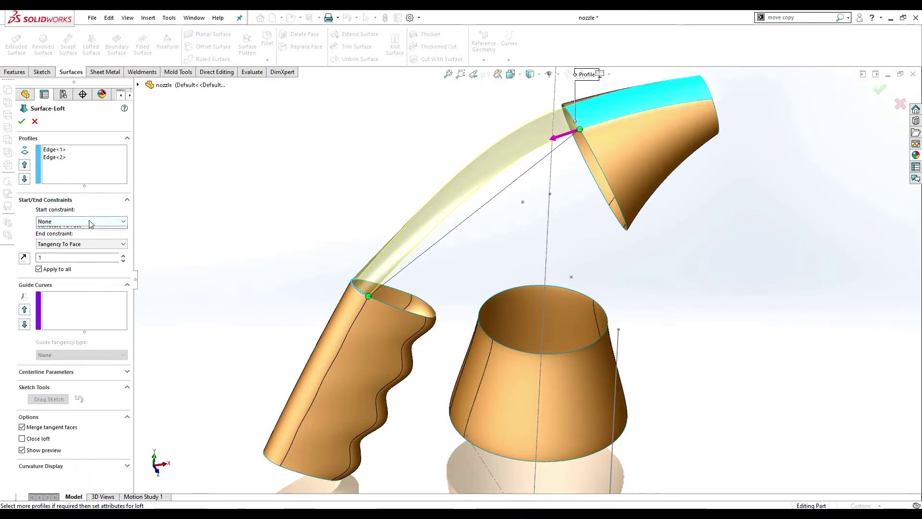
{"action": "left_click", "coordinate": [92, 221]}
{"action": "left_click", "coordinate": [91, 247]}
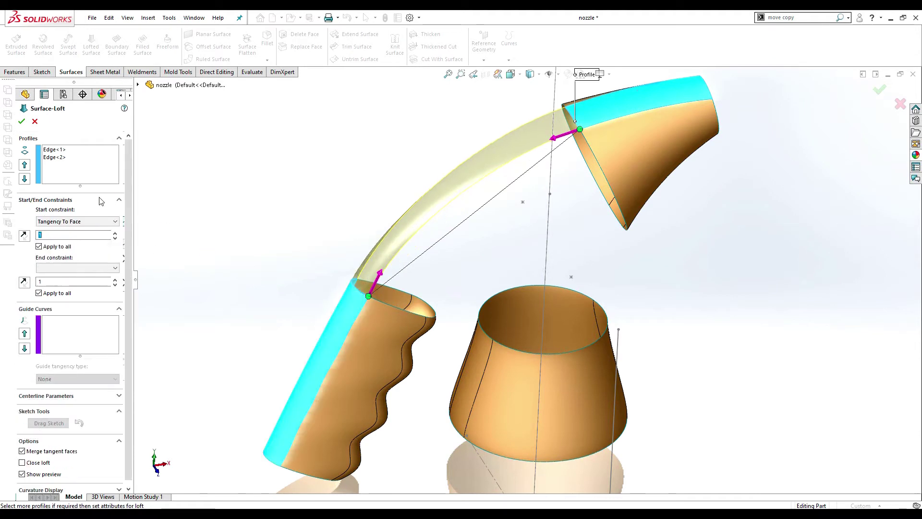
{"action": "key", "text": "Return"}
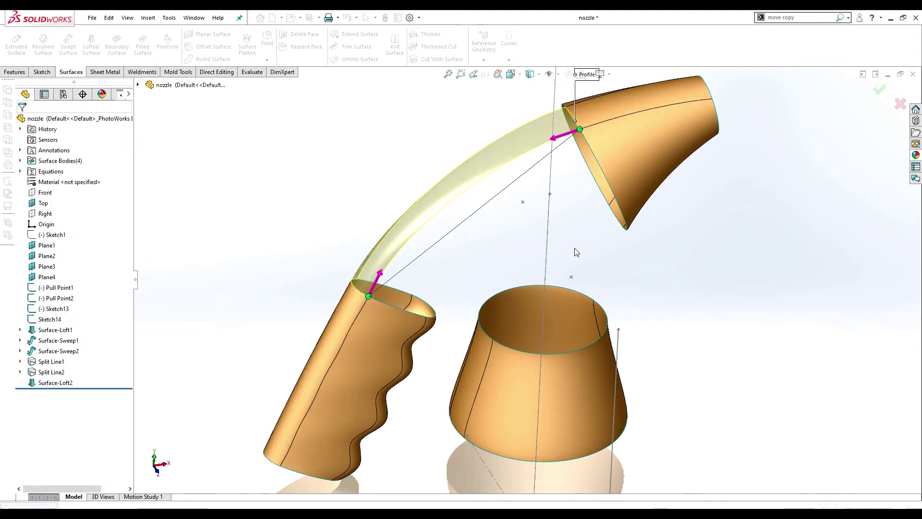
{"action": "scroll", "coordinate": [586, 269], "scroll_direction": "down", "scroll_amount": 2}
{"action": "scroll", "coordinate": [603, 337], "scroll_direction": "down", "scroll_amount": 2}
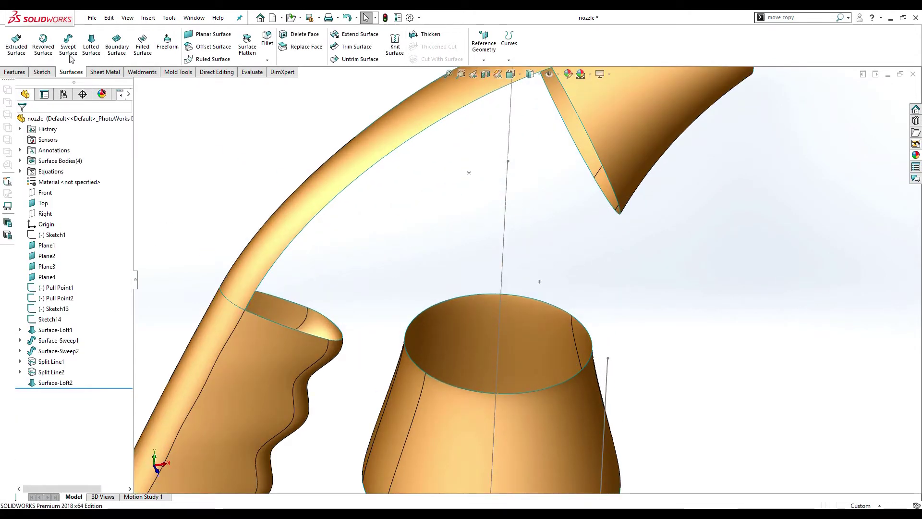
Step: Loft from the cup rim to the head's lower edge with Tangency To Face at both ends
{"action": "left_click", "coordinate": [587, 331]}
{"action": "left_click", "coordinate": [606, 203]}
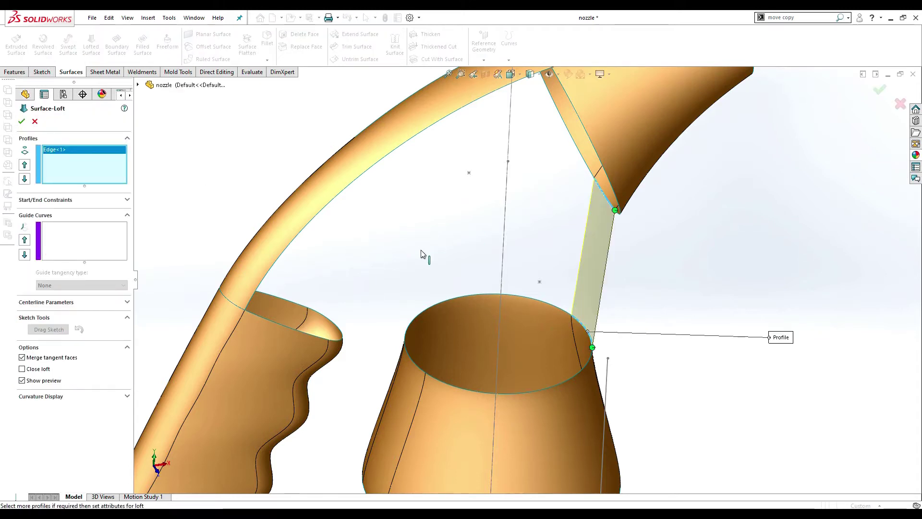
{"action": "left_click", "coordinate": [76, 201]}
{"action": "left_click", "coordinate": [74, 222]}
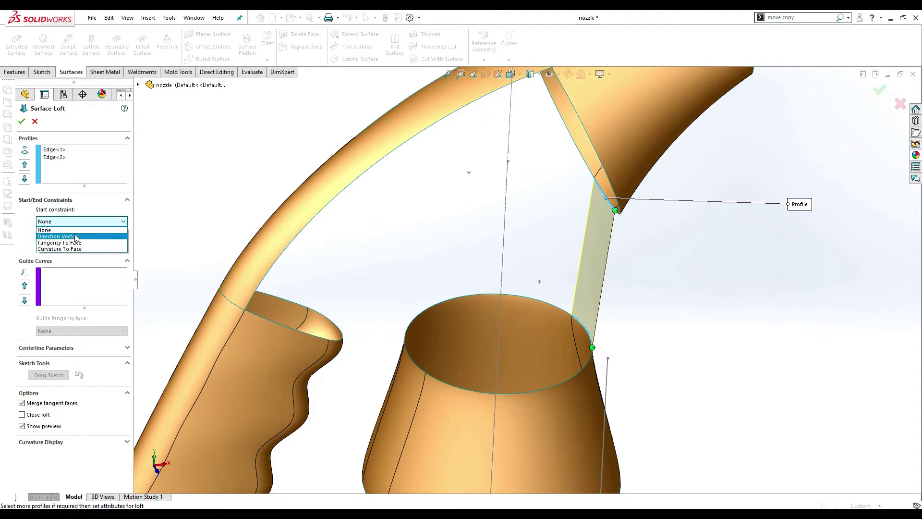
{"action": "left_click", "coordinate": [78, 249]}
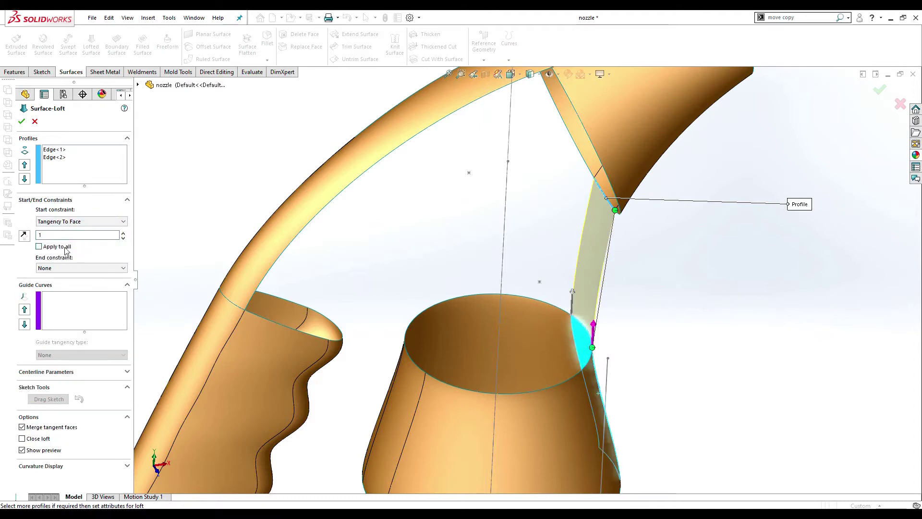
{"action": "left_click", "coordinate": [66, 249]}
{"action": "left_click", "coordinate": [82, 268]}
{"action": "left_click", "coordinate": [72, 288]}
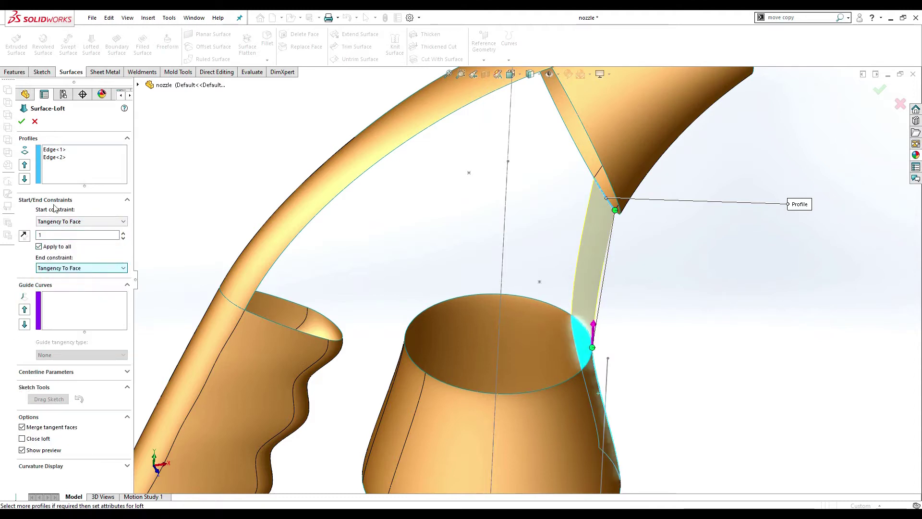
{"action": "left_click", "coordinate": [21, 122]}
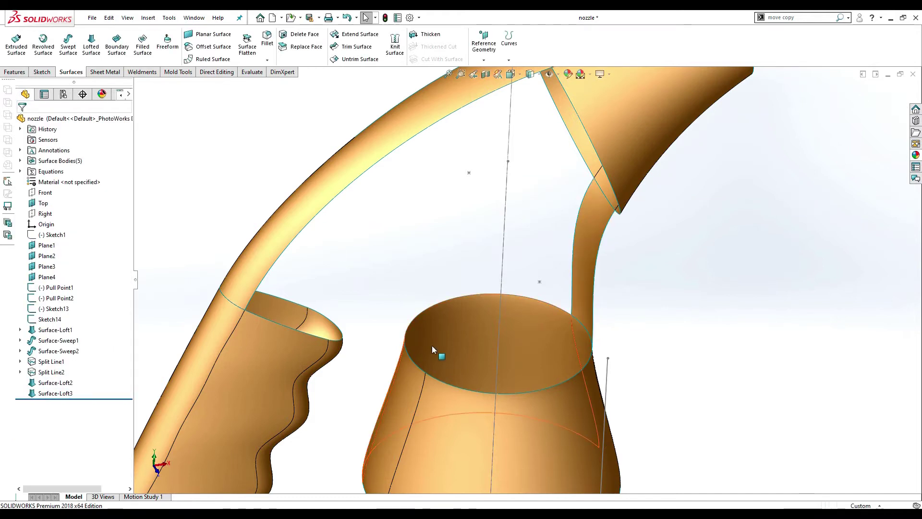
{"action": "mouse_move", "coordinate": [432, 349]}
{"action": "middle_mouse_down"}
{"action": "mouse_move", "coordinate": [439, 347]}
{"action": "mouse_move", "coordinate": [405, 335]}
{"action": "middle_mouse_up"}
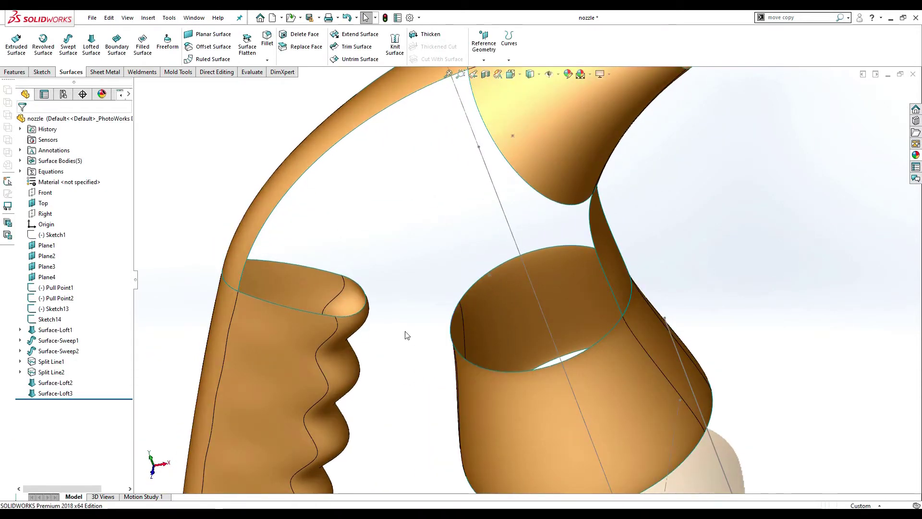
Step: Loft the clip from the grip's top edge to the cup's side, tangent at both ends, weights 3 and 7
{"action": "left_click", "coordinate": [91, 50]}
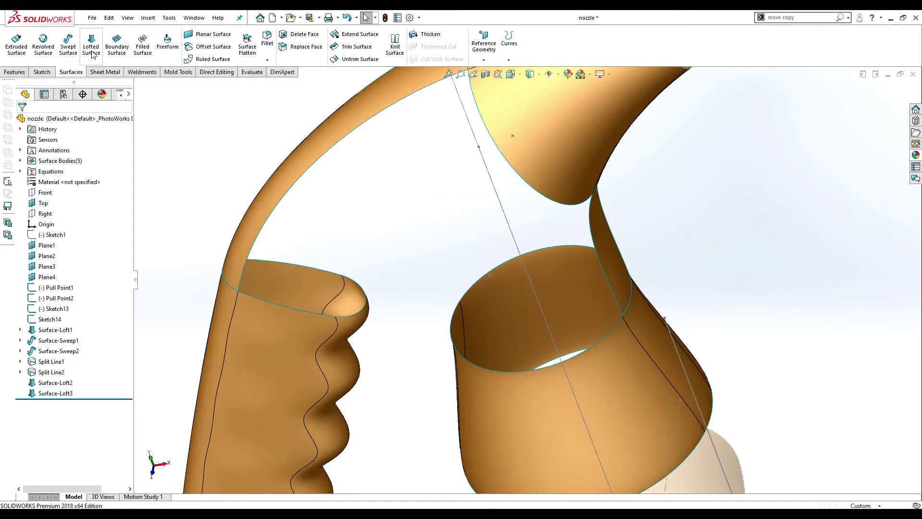
{"action": "left_click", "coordinate": [366, 306]}
{"action": "left_click", "coordinate": [389, 326]}
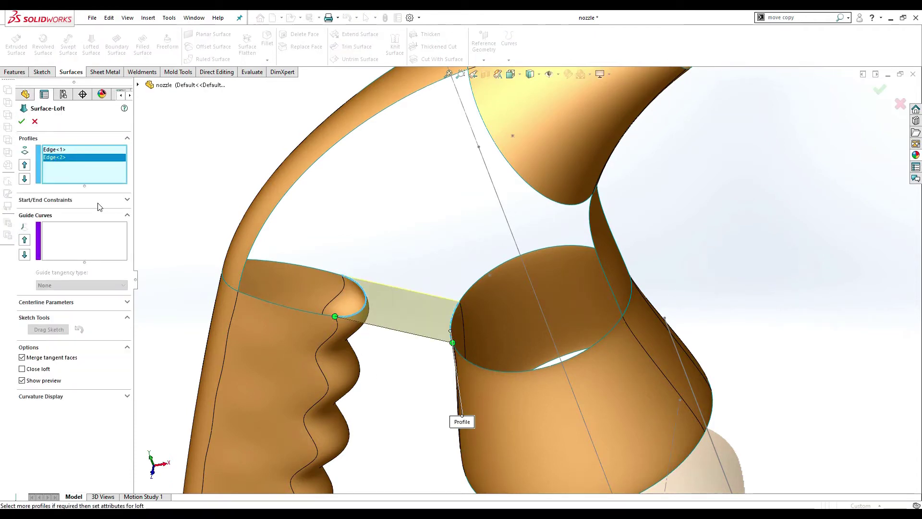
{"action": "left_click", "coordinate": [96, 207]}
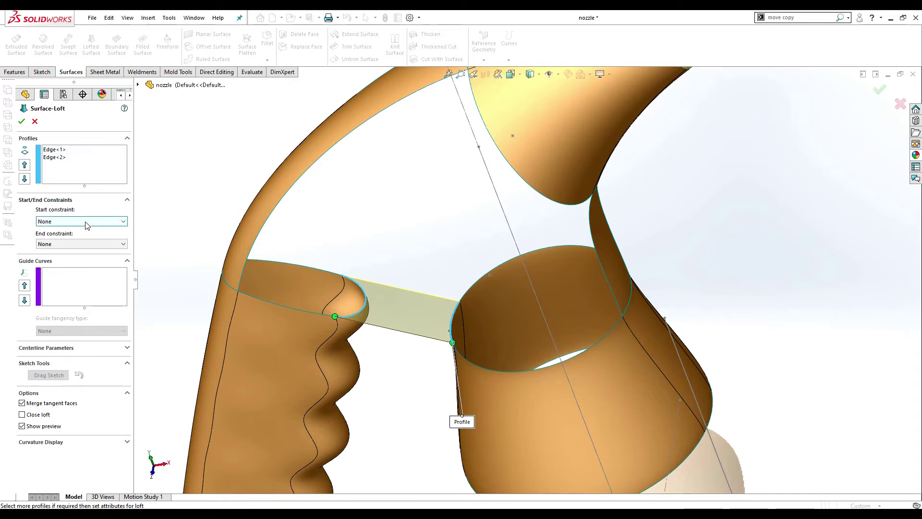
{"action": "left_click", "coordinate": [86, 222]}
{"action": "left_click", "coordinate": [90, 247]}
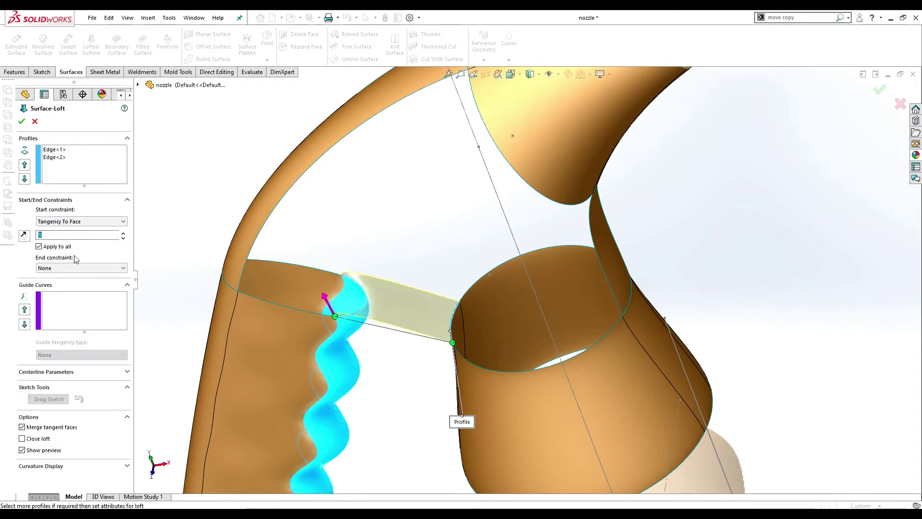
{"action": "left_click", "coordinate": [77, 269]}
{"action": "left_click", "coordinate": [77, 294]}
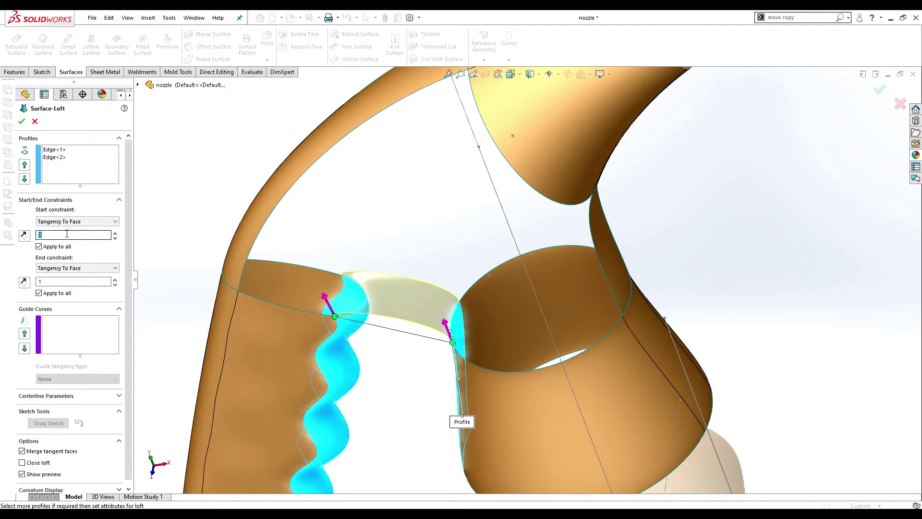
{"action": "left_click", "coordinate": [73, 282]}
{"action": "type", "text": "7"}
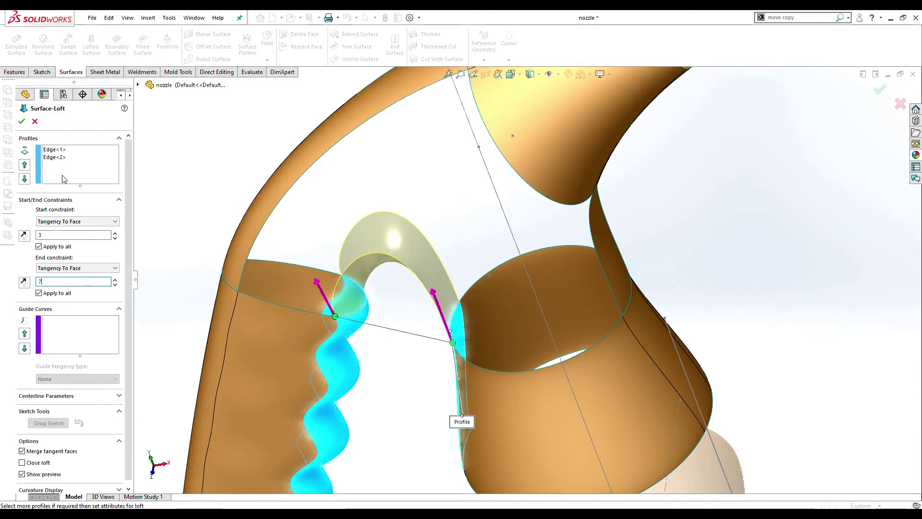
{"action": "left_click", "coordinate": [22, 122]}
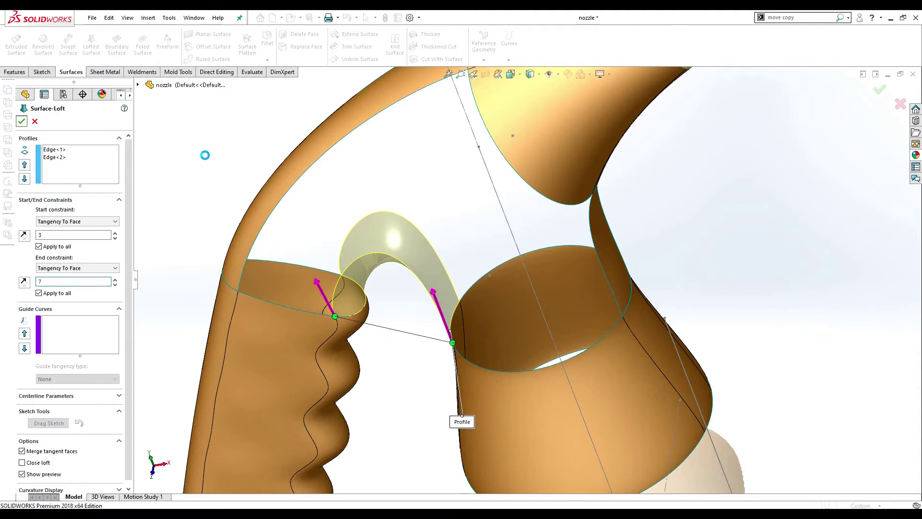
Step: Orbit around the whole nozzle to inspect the surfaces, then start Knit Surface
{"action": "scroll", "coordinate": [332, 264], "scroll_direction": "up", "scroll_amount": 5}
{"action": "mouse_move", "coordinate": [346, 269]}
{"action": "middle_mouse_down"}
{"action": "mouse_move", "coordinate": [404, 247]}
{"action": "mouse_move", "coordinate": [410, 206]}
{"action": "mouse_move", "coordinate": [418, 303]}
{"action": "mouse_move", "coordinate": [474, 268]}
{"action": "mouse_move", "coordinate": [439, 301]}
{"action": "mouse_move", "coordinate": [514, 205]}
{"action": "middle_mouse_up"}
{"action": "scroll", "coordinate": [514, 205], "scroll_direction": "down", "scroll_amount": 2}
{"action": "left_click", "coordinate": [504, 226]}
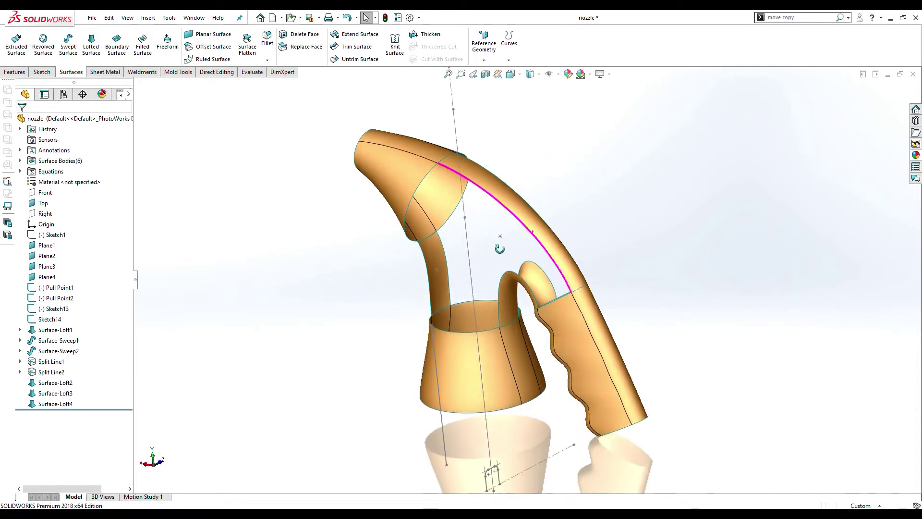
{"action": "middle_click_drag", "start_coordinate": [500, 242], "coordinate": [504, 257]}
{"action": "key", "text": "Escape"}
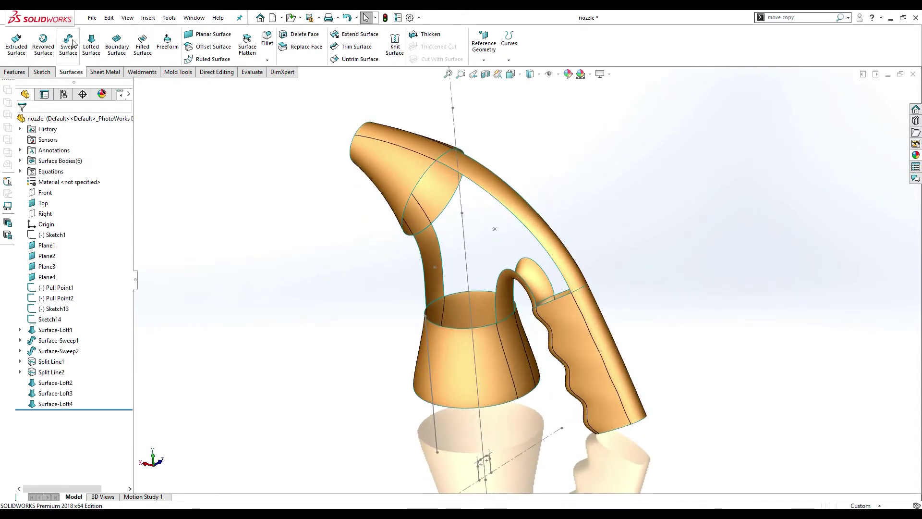
{"action": "left_click", "coordinate": [442, 265]}
{"action": "mouse_move", "coordinate": [468, 237]}
{"action": "middle_mouse_down"}
{"action": "mouse_move", "coordinate": [475, 229]}
{"action": "mouse_move", "coordinate": [501, 260]}
{"action": "middle_mouse_up"}
{"action": "key", "text": "Escape"}
{"action": "key", "text": "Escape"}
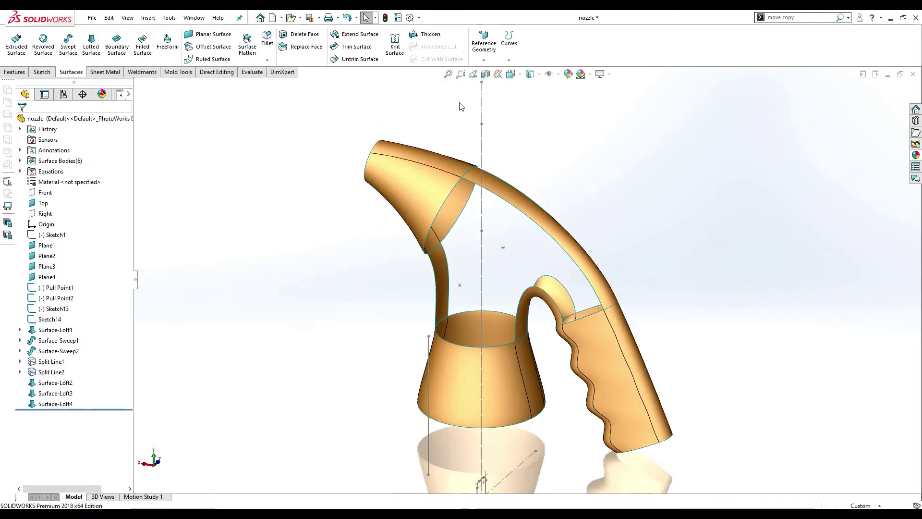
{"action": "left_click", "coordinate": [402, 56]}
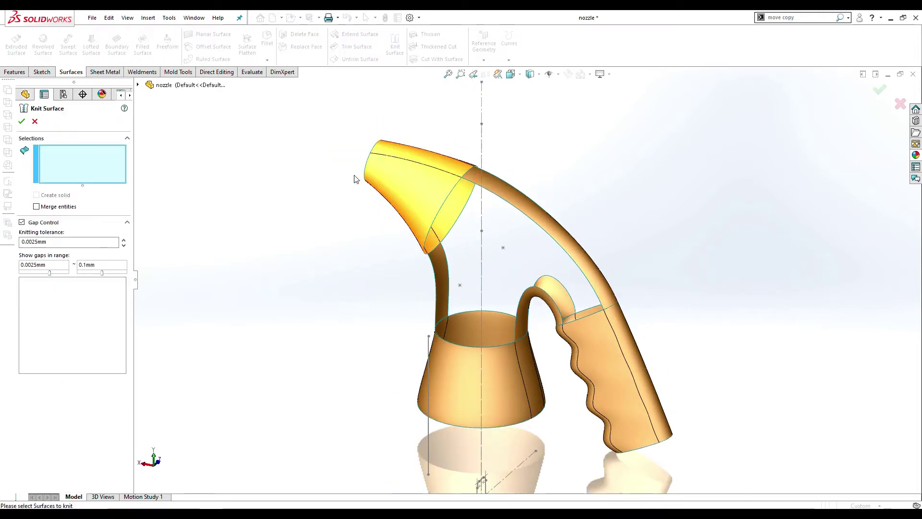
Step: Knit the six surface bodies through Surface-Loft4 into Surface-Knit1, then orbit to inspect it
{"action": "left_click", "coordinate": [139, 85]}
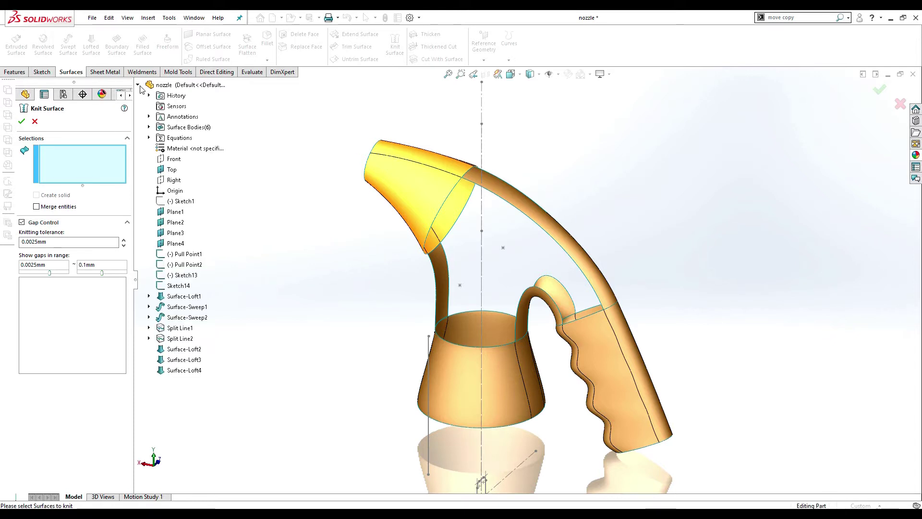
{"action": "left_click", "coordinate": [149, 127]}
{"action": "left_click", "coordinate": [197, 137]}
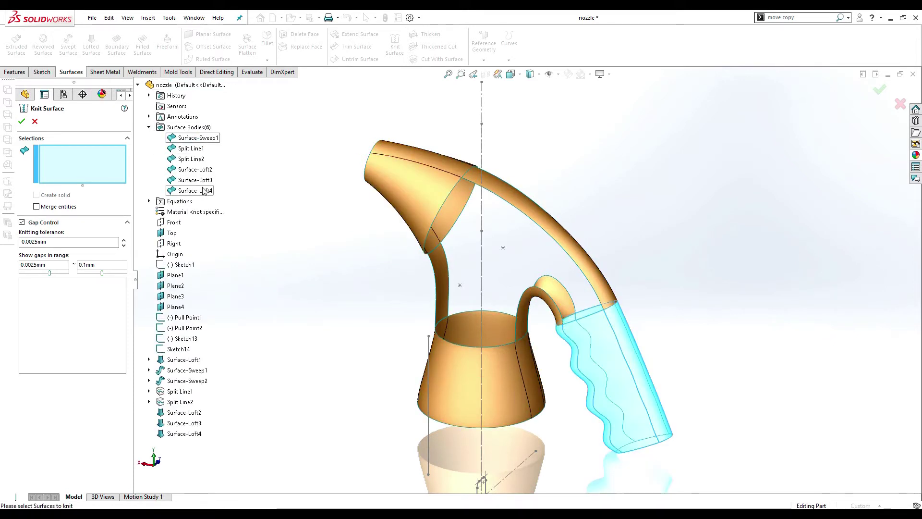
{"action": "left_click", "coordinate": [195, 190], "text": "shift"}
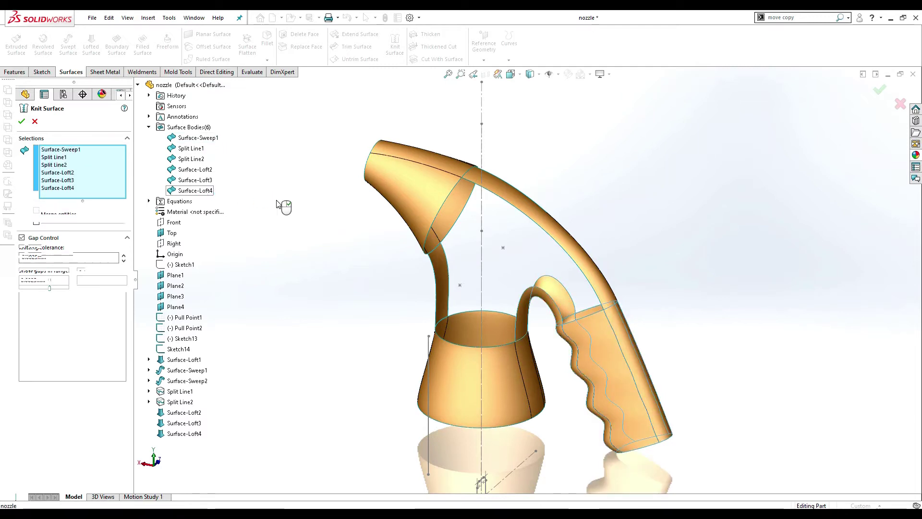
{"action": "left_click", "coordinate": [21, 121]}
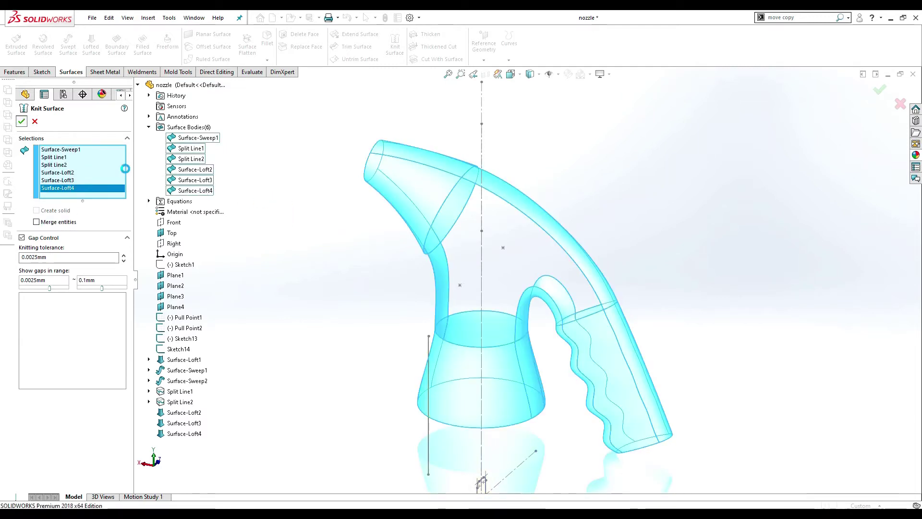
{"action": "middle_click_drag", "start_coordinate": [367, 230], "coordinate": [506, 360]}
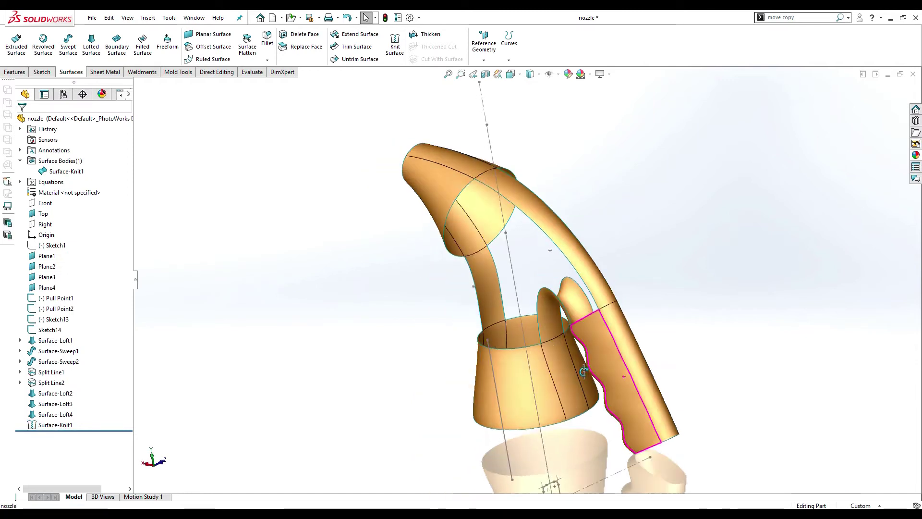
{"action": "mouse_move", "coordinate": [689, 391]}
{"action": "middle_mouse_down"}
{"action": "mouse_move", "coordinate": [778, 307]}
{"action": "mouse_move", "coordinate": [631, 312]}
{"action": "middle_mouse_up"}
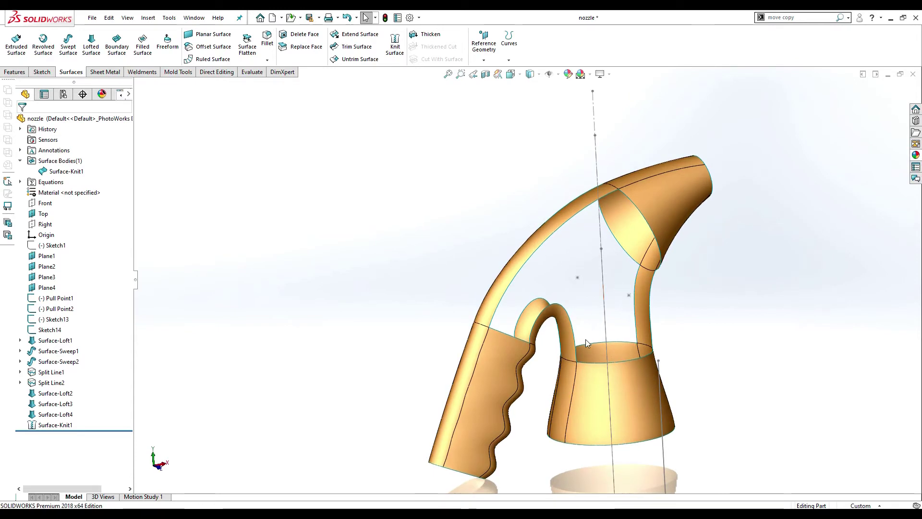
{"action": "middle_click_drag", "start_coordinate": [586, 339], "coordinate": [513, 263]}
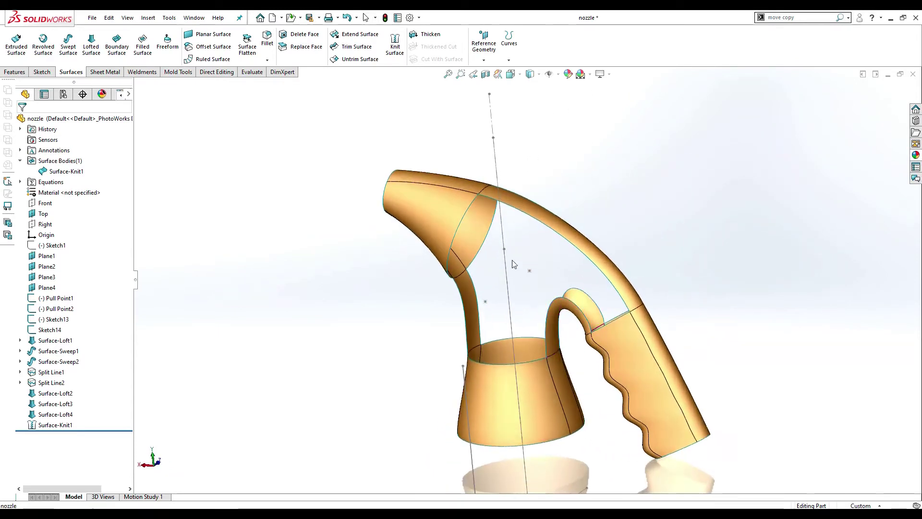
{"action": "mouse_move", "coordinate": [548, 307]}
{"action": "middle_mouse_down"}
{"action": "mouse_move", "coordinate": [604, 296]}
{"action": "mouse_move", "coordinate": [555, 297]}
{"action": "mouse_move", "coordinate": [563, 288]}
{"action": "mouse_move", "coordinate": [548, 280]}
{"action": "mouse_move", "coordinate": [558, 286]}
{"action": "middle_mouse_up"}
Step: From the Back view, bound a Fill Surface with the head's open tangent edge loop
{"action": "key", "text": "space"}
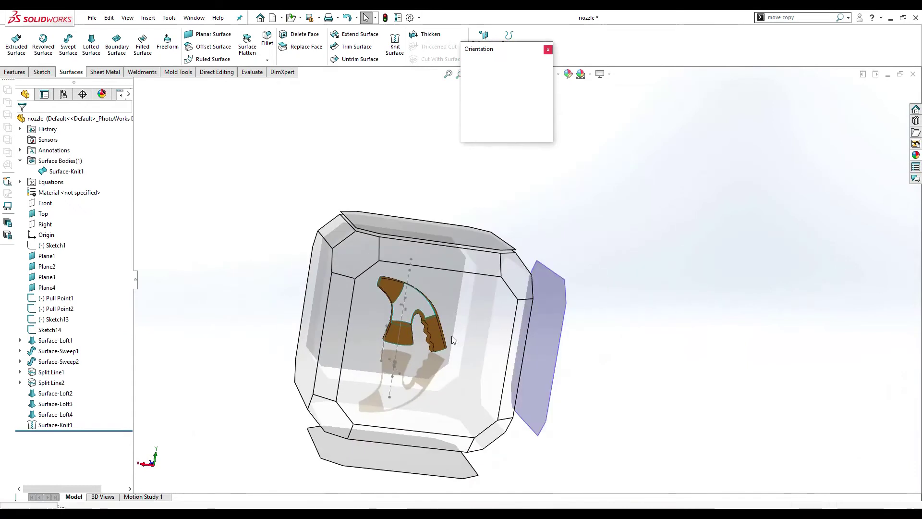
{"action": "left_click", "coordinate": [463, 301]}
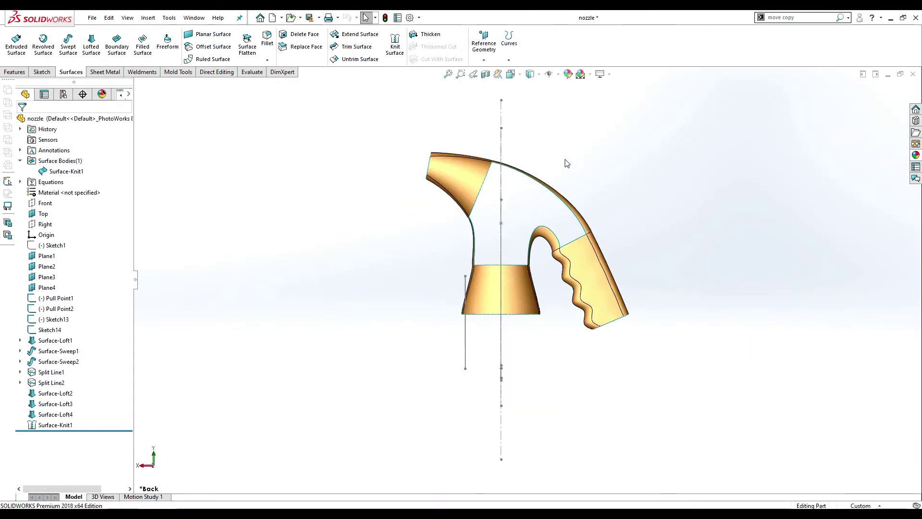
{"action": "scroll", "coordinate": [557, 178], "scroll_direction": "down", "scroll_amount": 2}
{"action": "scroll", "coordinate": [546, 192], "scroll_direction": "down", "scroll_amount": 3}
{"action": "scroll", "coordinate": [542, 201], "scroll_direction": "up", "scroll_amount": 2}
{"action": "scroll", "coordinate": [534, 221], "scroll_direction": "down", "scroll_amount": 2}
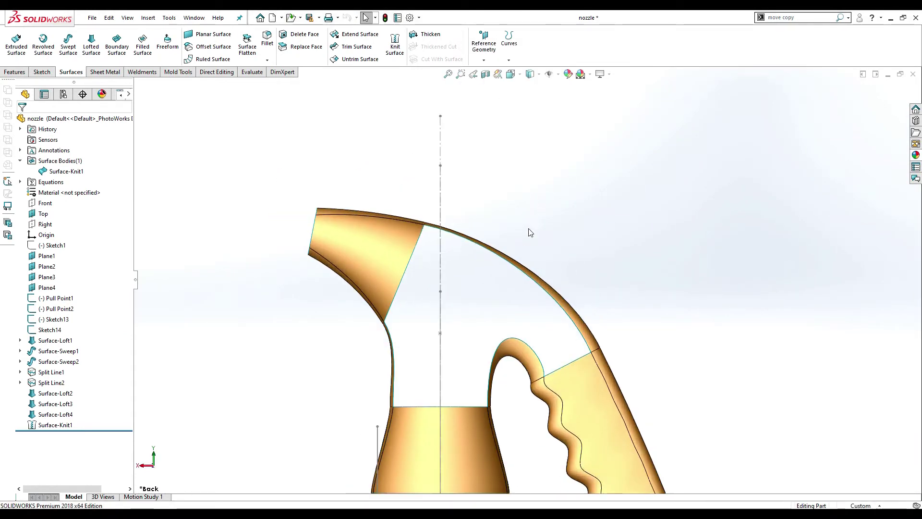
{"action": "scroll", "coordinate": [512, 294], "scroll_direction": "down", "scroll_amount": 1}
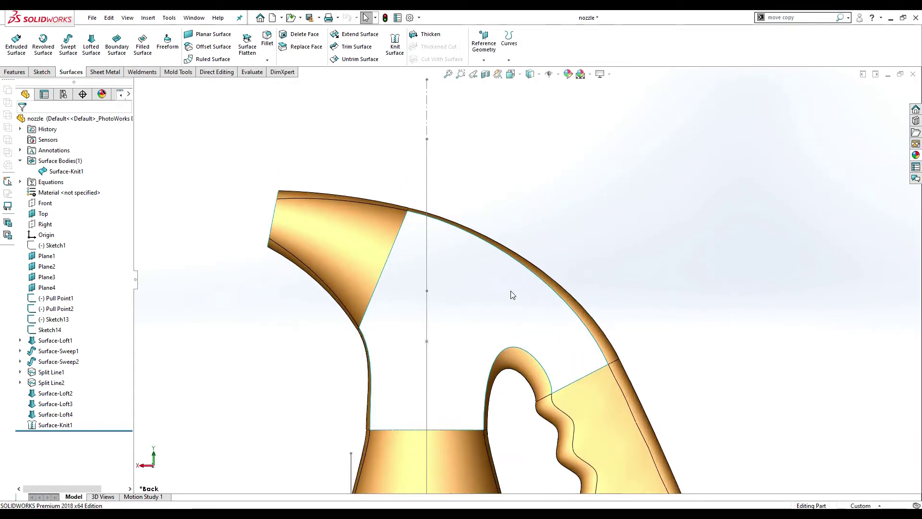
{"action": "left_click", "coordinate": [143, 46]}
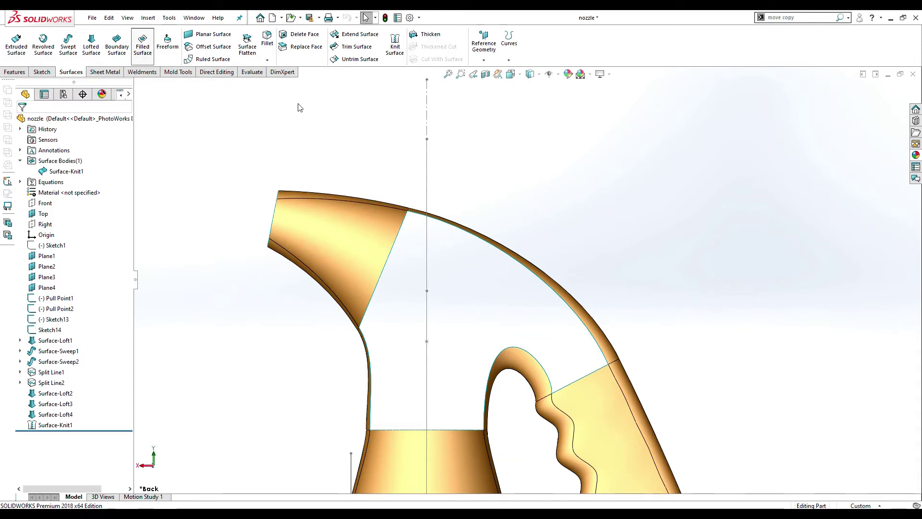
{"action": "left_click", "coordinate": [392, 248]}
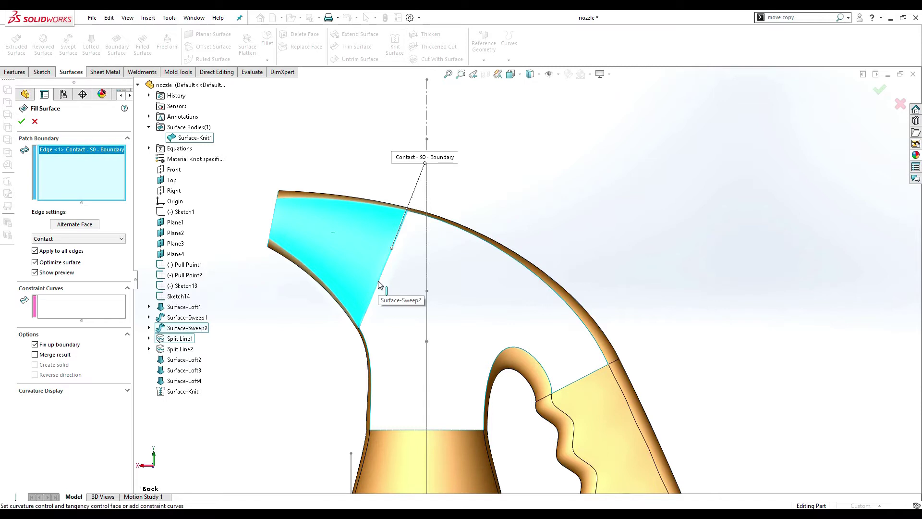
{"action": "right_click", "coordinate": [378, 284]}
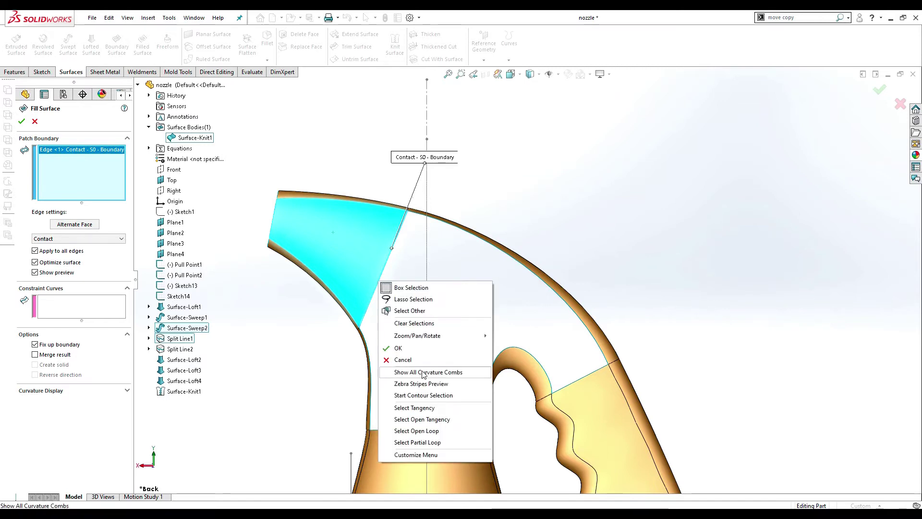
{"action": "left_click", "coordinate": [423, 420]}
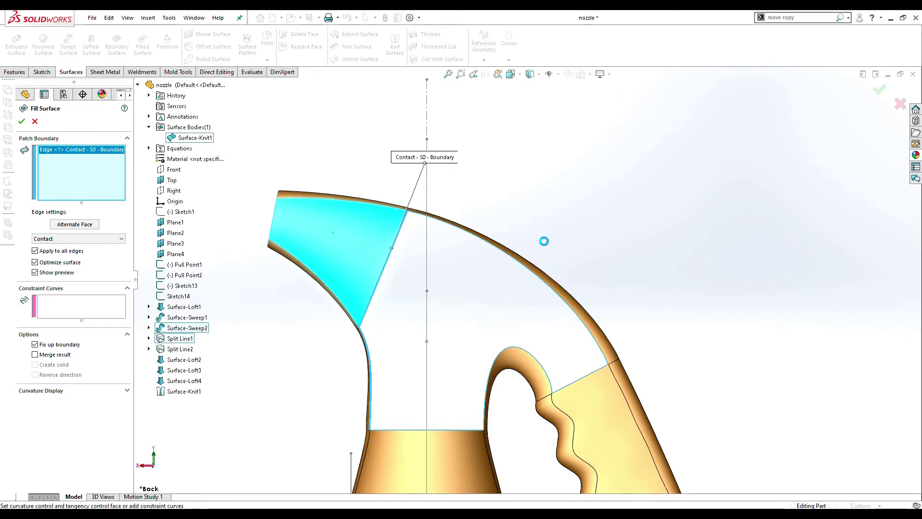
Step: Make all boundary edges Tangent, add Pull Point1 as a constraint curve, and create Surface-Fill1
{"action": "middle_click_drag", "start_coordinate": [624, 243], "coordinate": [611, 276]}
{"action": "scroll", "coordinate": [611, 275], "scroll_direction": "up", "scroll_amount": 2}
{"action": "scroll", "coordinate": [596, 288], "scroll_direction": "up", "scroll_amount": 2}
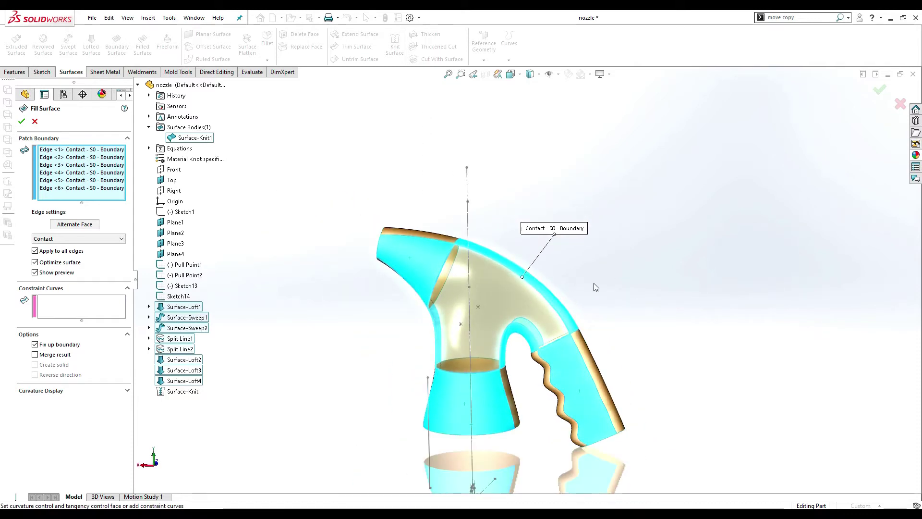
{"action": "left_click", "coordinate": [81, 240]}
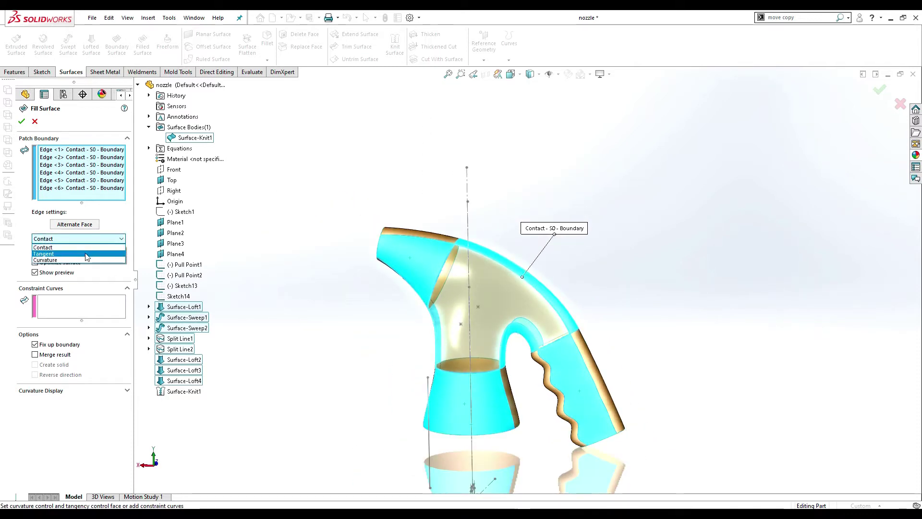
{"action": "left_click", "coordinate": [86, 254]}
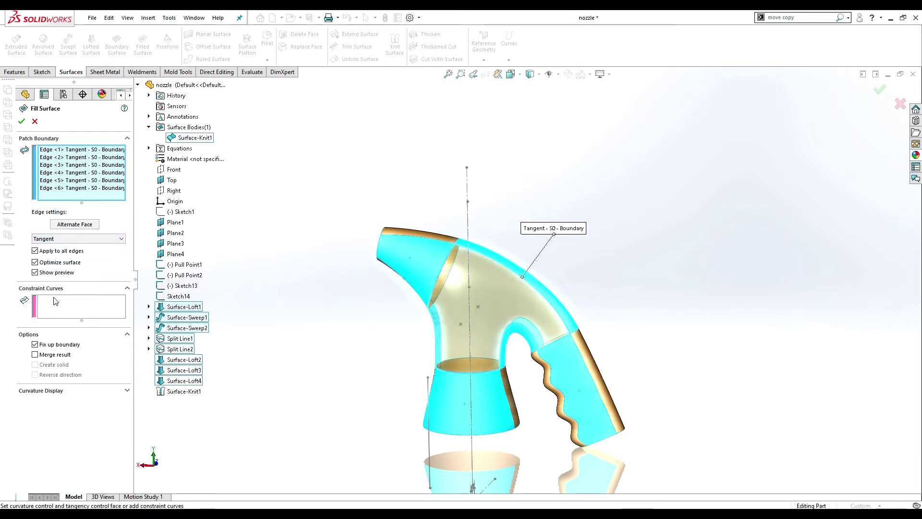
{"action": "left_click", "coordinate": [62, 310]}
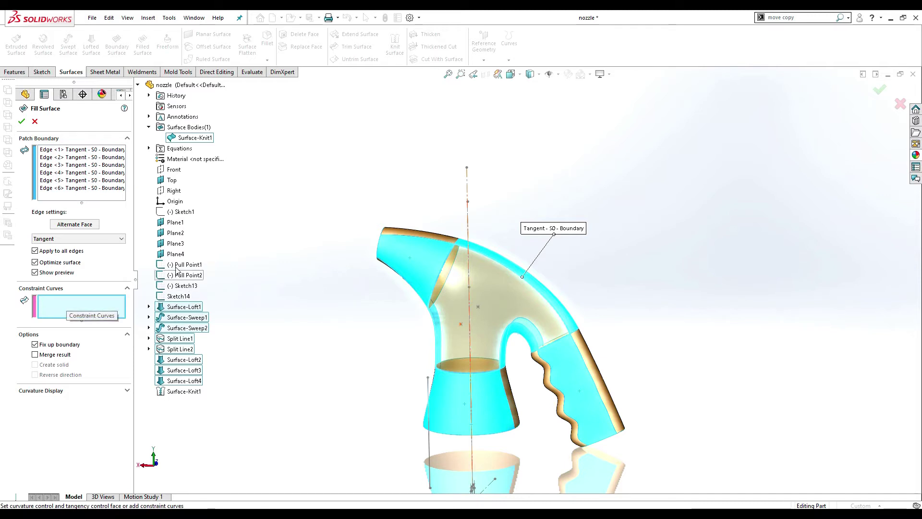
{"action": "left_click", "coordinate": [194, 266]}
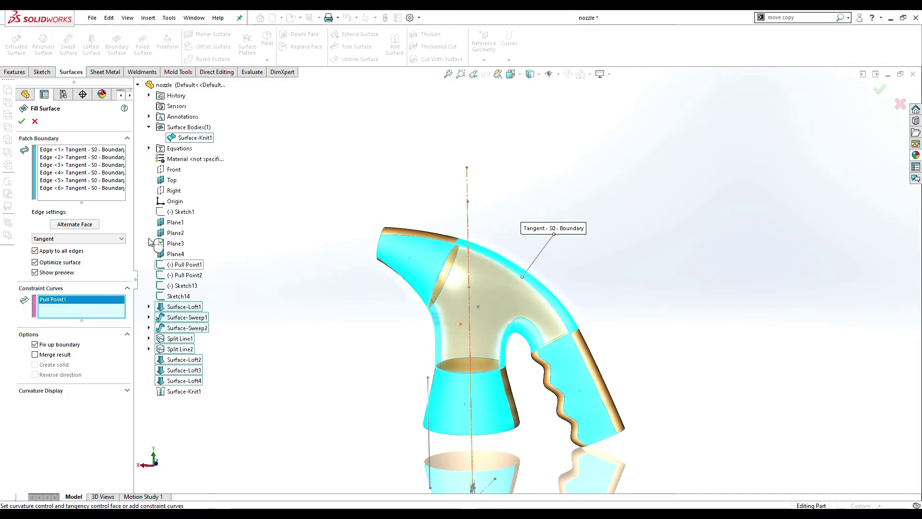
{"action": "left_click", "coordinate": [25, 123]}
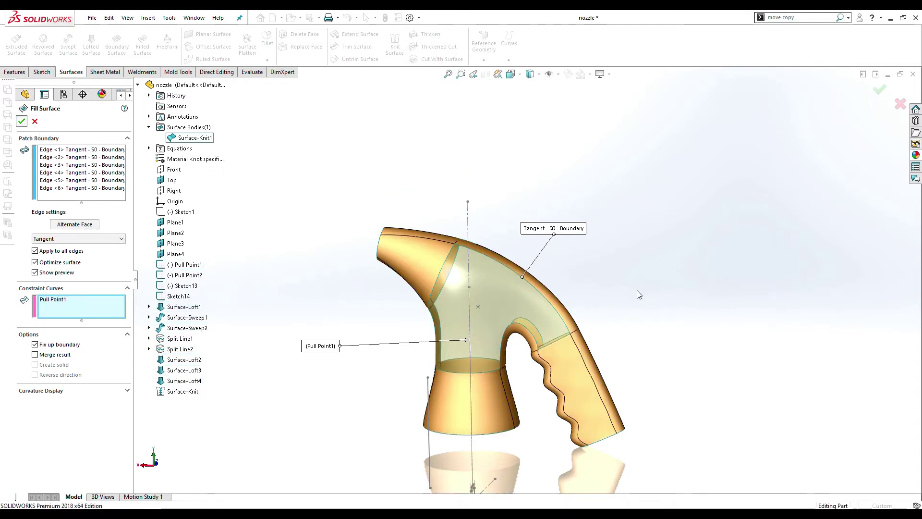
{"action": "mouse_move", "coordinate": [634, 335]}
{"action": "middle_mouse_down"}
{"action": "mouse_move", "coordinate": [593, 346]}
{"action": "mouse_move", "coordinate": [474, 340]}
{"action": "middle_mouse_up"}
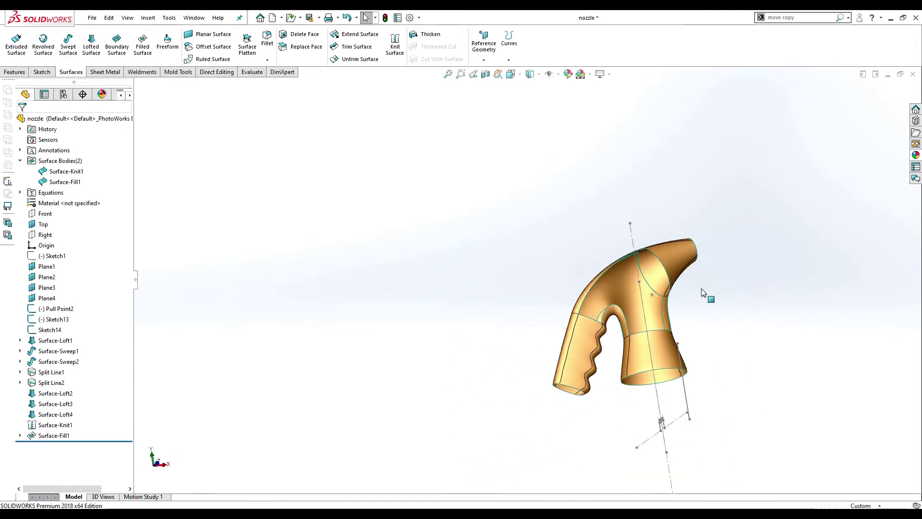
Step: Orbit, then snap to the Front view and zoom in on the patched nozzle
{"action": "mouse_move", "coordinate": [706, 294]}
{"action": "middle_mouse_down"}
{"action": "mouse_move", "coordinate": [689, 333]}
{"action": "mouse_move", "coordinate": [691, 319]}
{"action": "mouse_move", "coordinate": [545, 321]}
{"action": "mouse_move", "coordinate": [632, 317]}
{"action": "mouse_move", "coordinate": [597, 321]}
{"action": "mouse_move", "coordinate": [599, 314]}
{"action": "middle_mouse_up"}
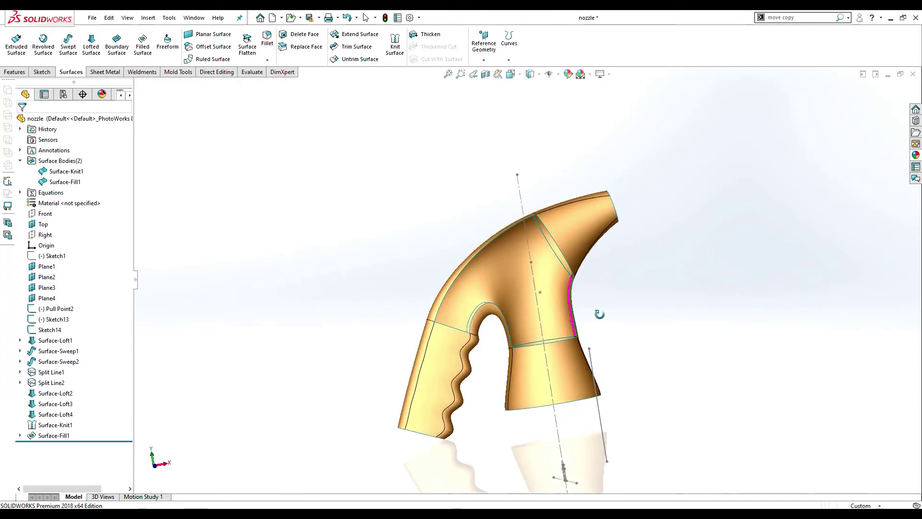
{"action": "key", "text": "space"}
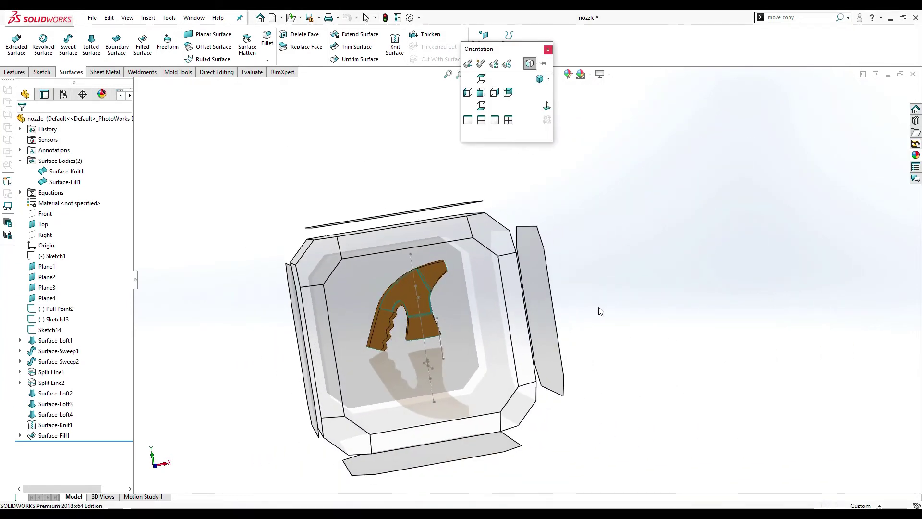
{"action": "left_click", "coordinate": [545, 272]}
{"action": "scroll", "coordinate": [656, 147], "scroll_direction": "down", "scroll_amount": 1}
{"action": "scroll", "coordinate": [601, 192], "scroll_direction": "down", "scroll_amount": 1}
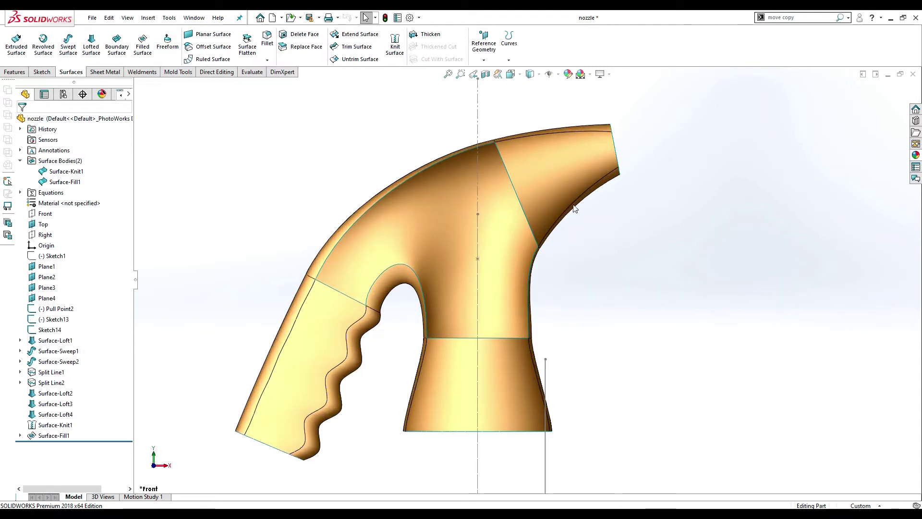
Step: Bound a new Fill Surface with the other opening's open edge loop, redoing a wrong selection
{"action": "left_click", "coordinate": [144, 54]}
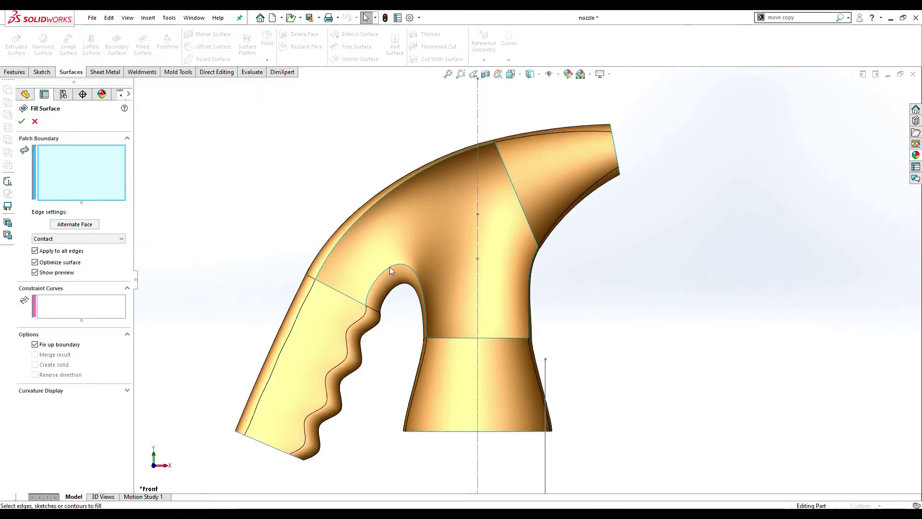
{"action": "left_click", "coordinate": [463, 338]}
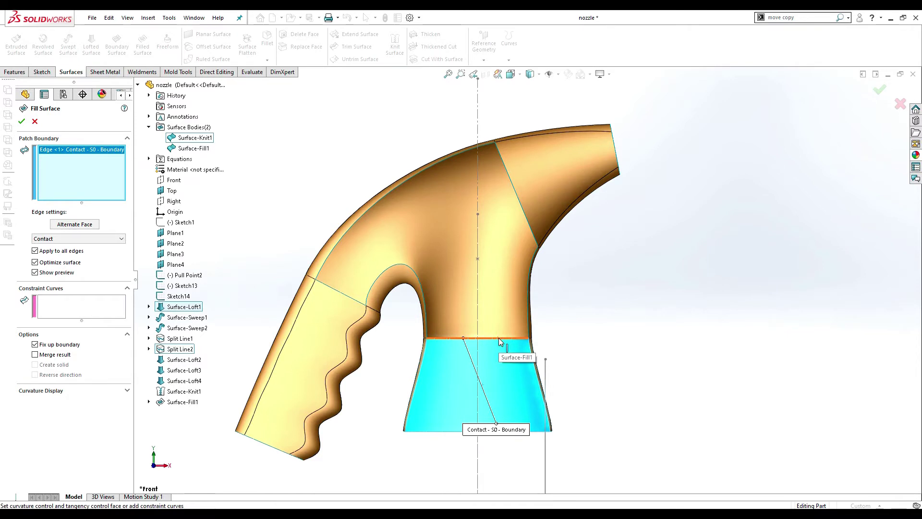
{"action": "right_click", "coordinate": [499, 338]}
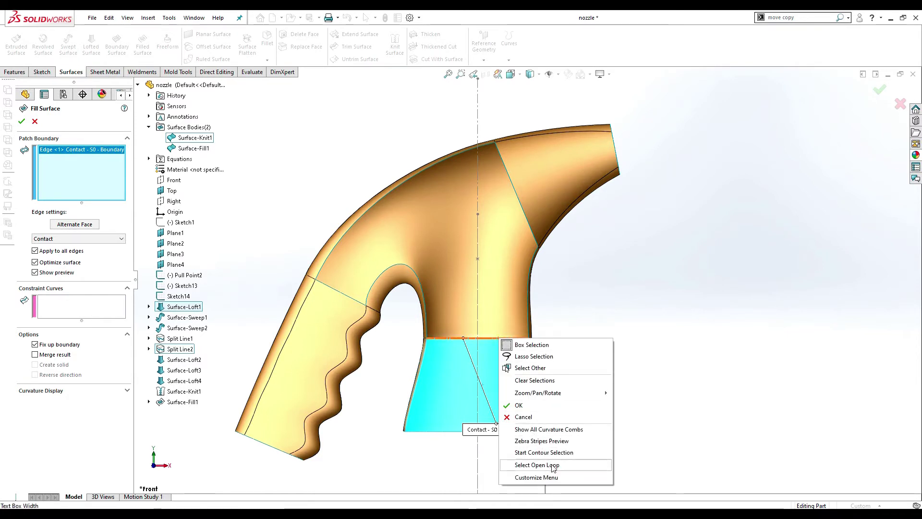
{"action": "left_click", "coordinate": [537, 464]}
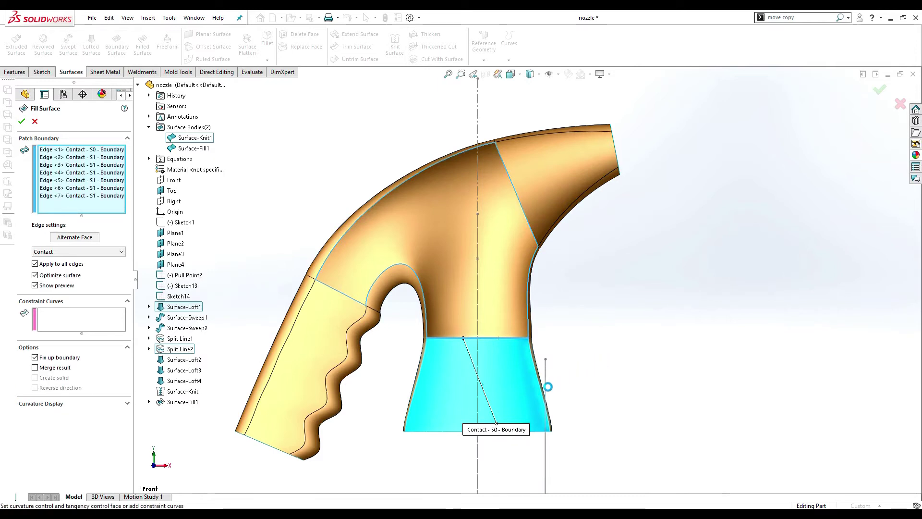
{"action": "mouse_move", "coordinate": [497, 401]}
{"action": "middle_mouse_down"}
{"action": "mouse_move", "coordinate": [537, 416]}
{"action": "mouse_move", "coordinate": [538, 446]}
{"action": "middle_mouse_up"}
{"action": "right_click", "coordinate": [64, 161]}
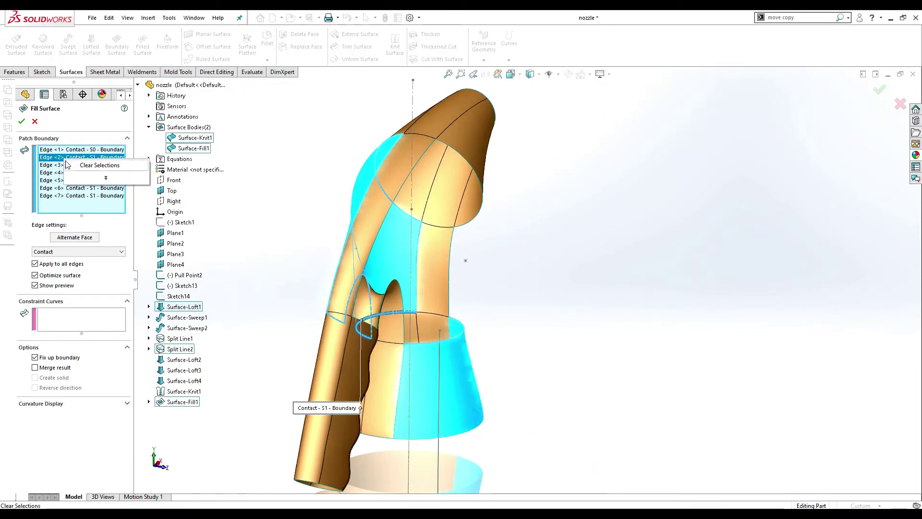
{"action": "left_click", "coordinate": [96, 165]}
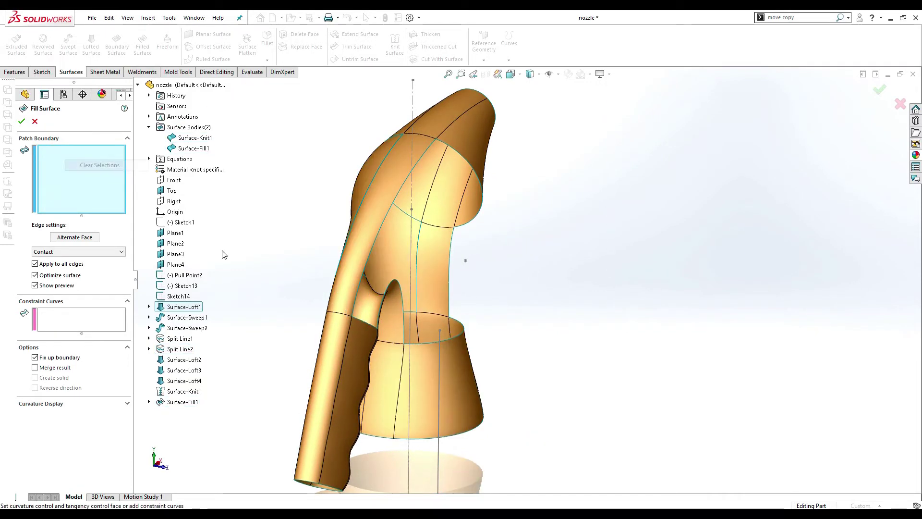
{"action": "left_click", "coordinate": [428, 344]}
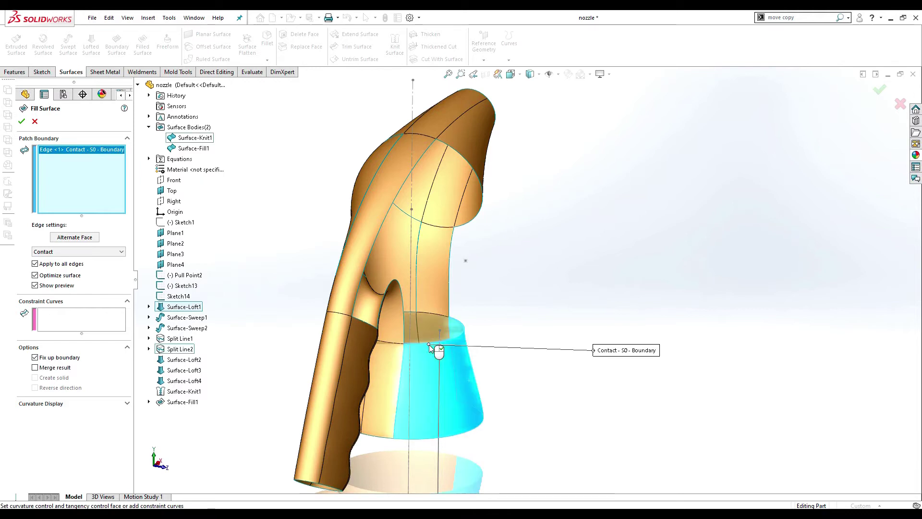
{"action": "right_click", "coordinate": [460, 340]}
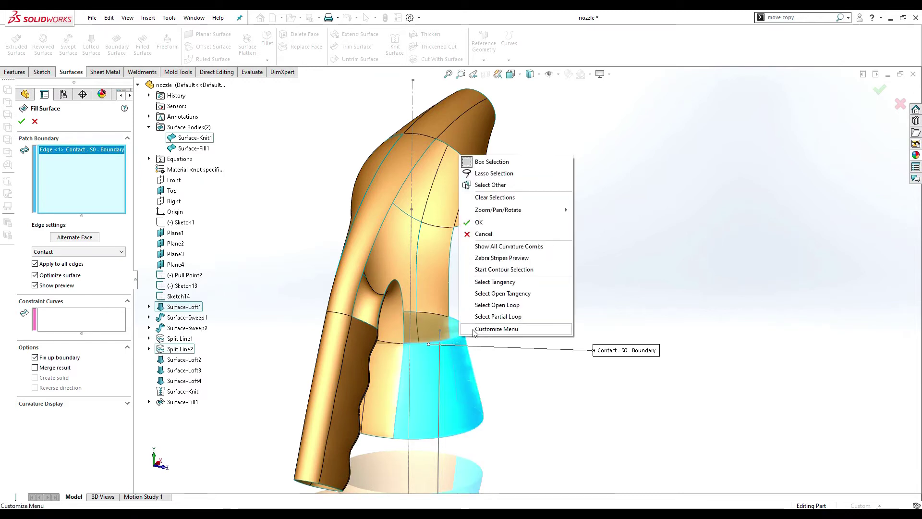
{"action": "left_click", "coordinate": [501, 302]}
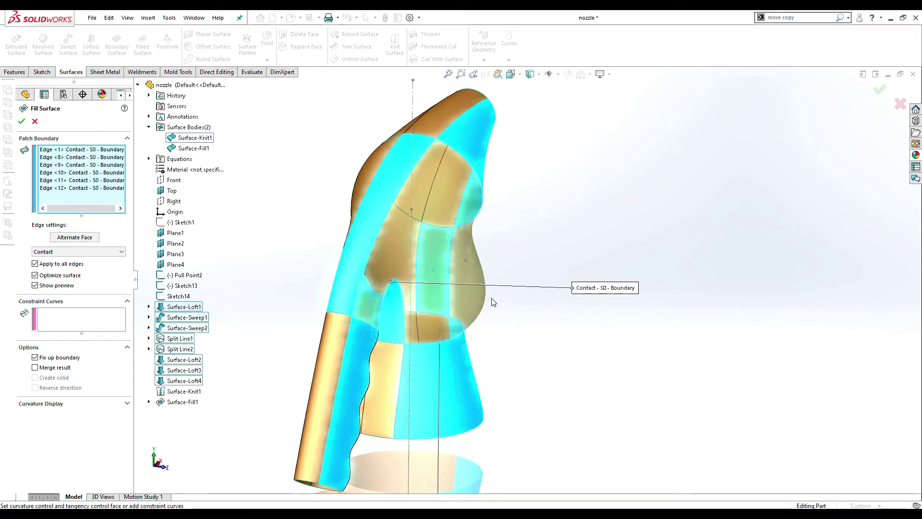
{"action": "middle_click_drag", "start_coordinate": [494, 302], "coordinate": [491, 282]}
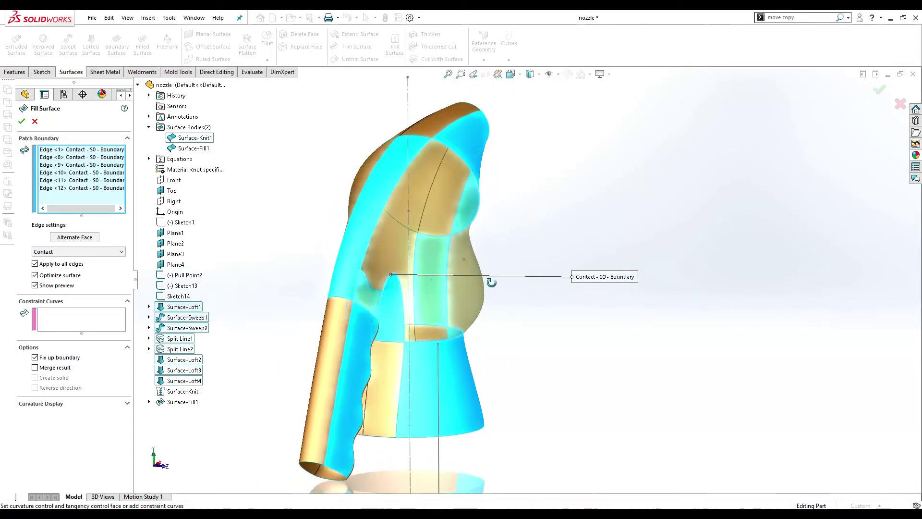
Step: Set all edges Tangent, add Pull Point2 as a constraint curve, and create Surface-Fill2
{"action": "left_click", "coordinate": [109, 251]}
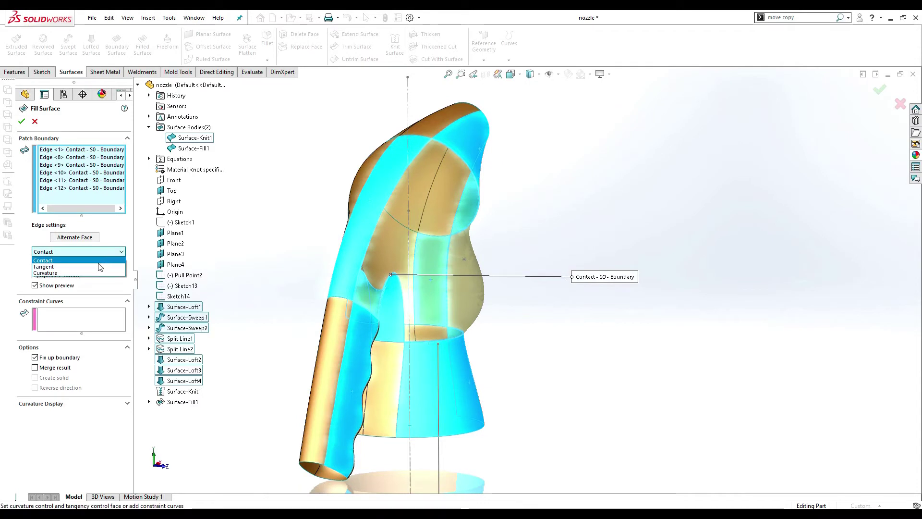
{"action": "left_click", "coordinate": [107, 267]}
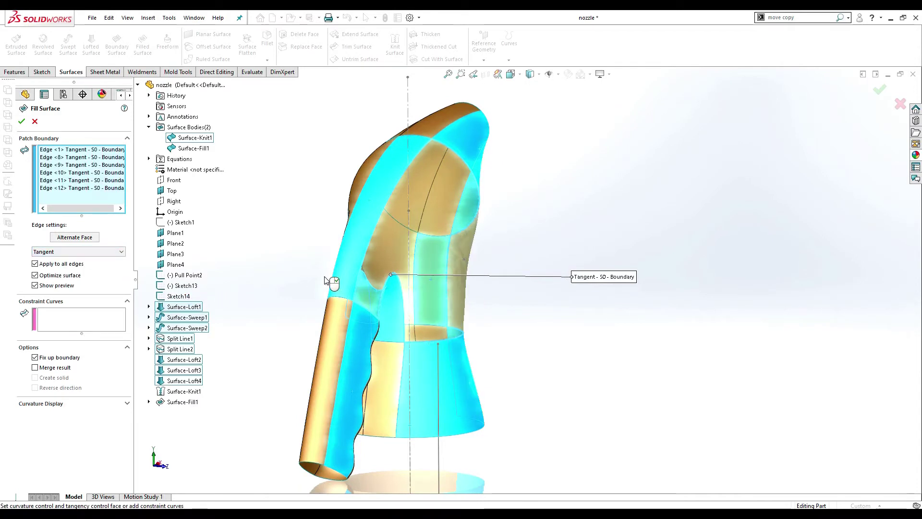
{"action": "left_click", "coordinate": [79, 329]}
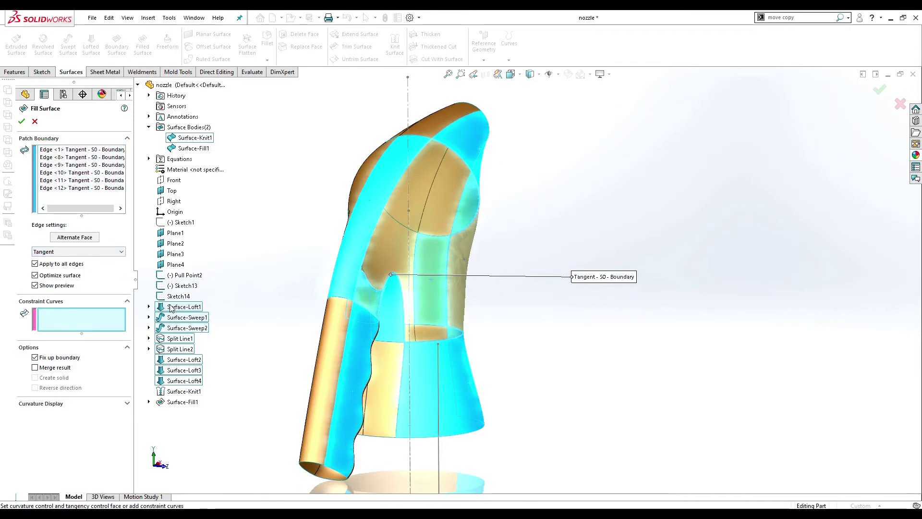
{"action": "left_click", "coordinate": [189, 275]}
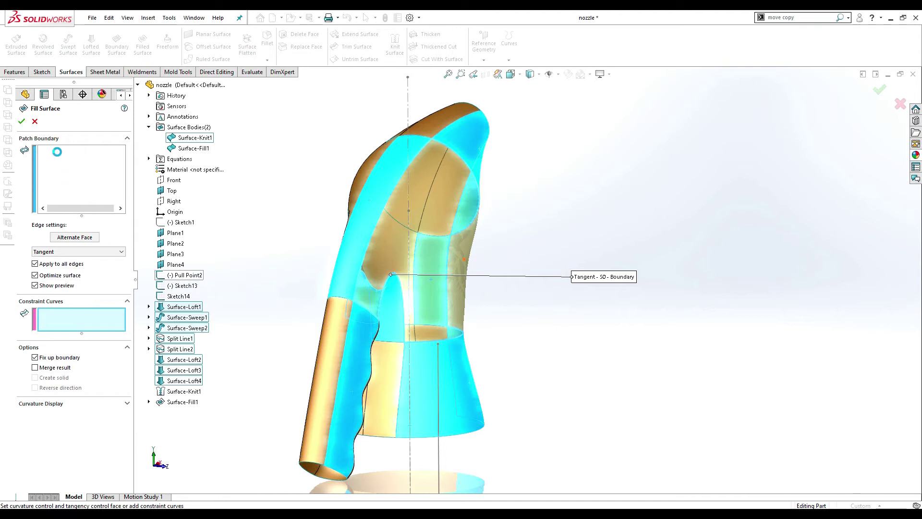
{"action": "right_click", "coordinate": [312, 173]}
{"action": "mouse_move", "coordinate": [313, 172]}
{"action": "middle_mouse_down"}
{"action": "mouse_move", "coordinate": [228, 292]}
{"action": "mouse_move", "coordinate": [587, 266]}
{"action": "middle_mouse_up"}
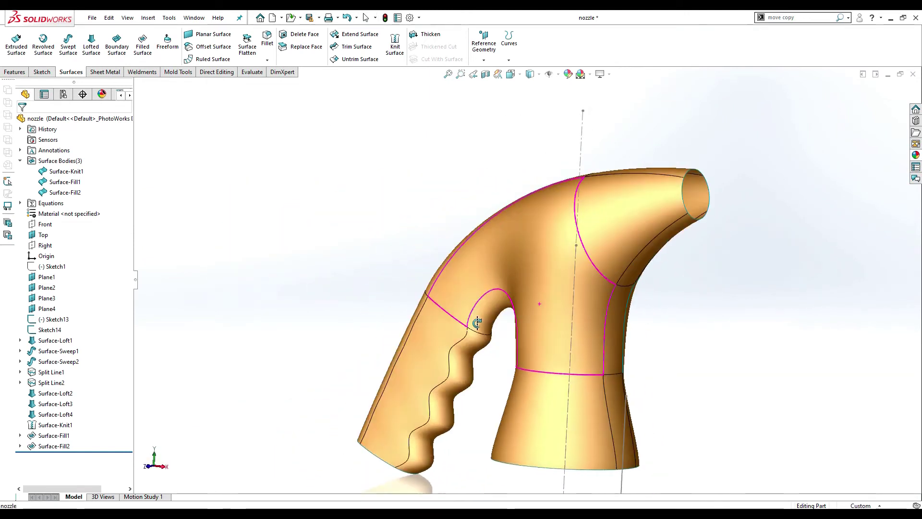
Step: Zoom and orbit the nozzle to show the handle side and its round opening
{"action": "scroll", "coordinate": [706, 187], "scroll_direction": "down", "scroll_amount": 3}
{"action": "scroll", "coordinate": [682, 225], "scroll_direction": "down", "scroll_amount": 3}
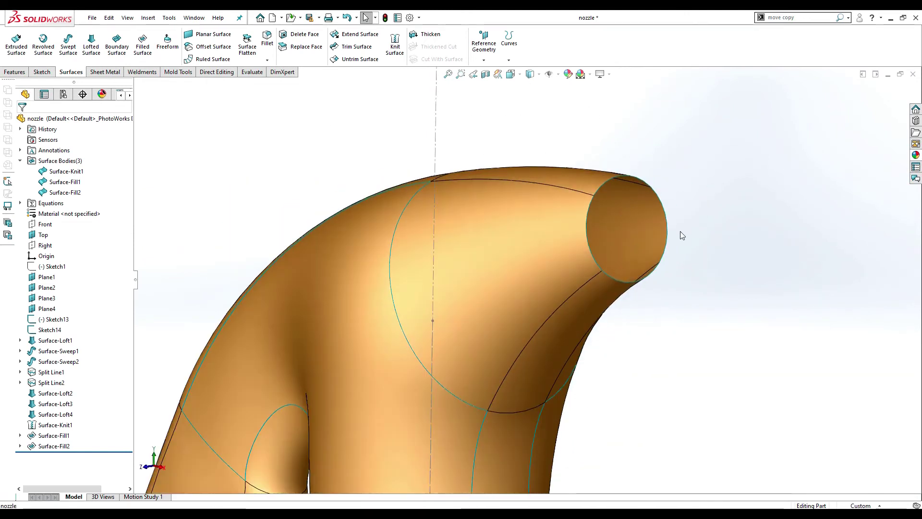
{"action": "scroll", "coordinate": [627, 224], "scroll_direction": "up", "scroll_amount": 2}
{"action": "mouse_move", "coordinate": [589, 257]}
{"action": "middle_mouse_down"}
{"action": "mouse_move", "coordinate": [403, 347]}
{"action": "mouse_move", "coordinate": [494, 197]}
{"action": "mouse_move", "coordinate": [453, 267]}
{"action": "mouse_move", "coordinate": [406, 303]}
{"action": "mouse_move", "coordinate": [398, 254]}
{"action": "middle_mouse_up"}
{"action": "middle_click_drag", "start_coordinate": [585, 290], "coordinate": [591, 294]}
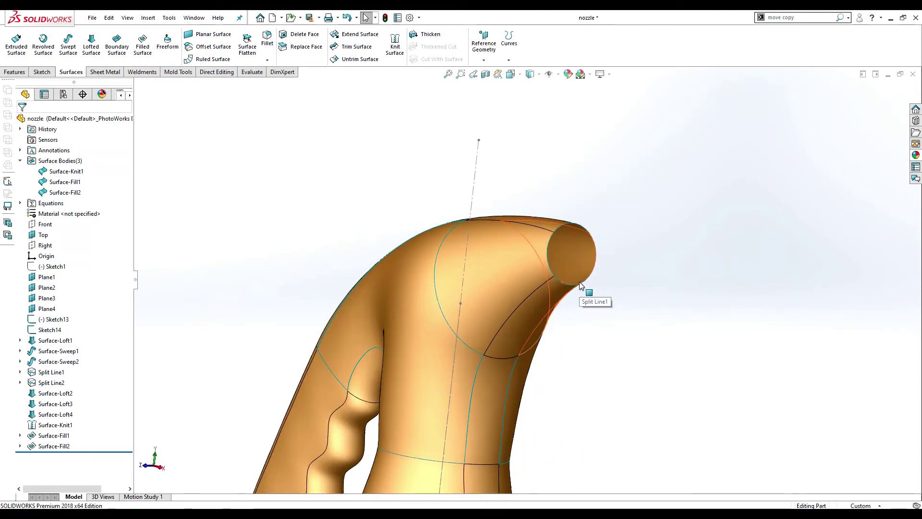
Step: Create Surface-Plane1 bounded by the four arcs of the nozzle's circular open end
{"action": "left_click", "coordinate": [211, 34]}
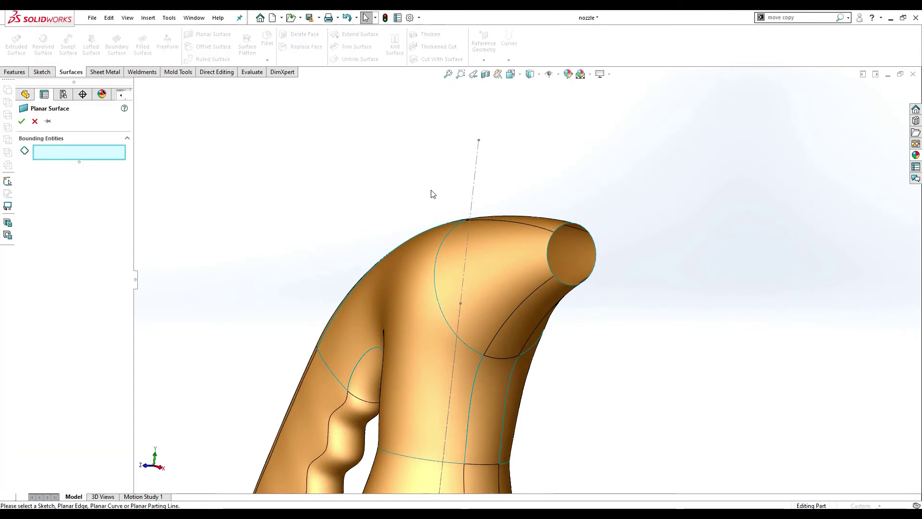
{"action": "scroll", "coordinate": [581, 272], "scroll_direction": "down", "scroll_amount": 4}
{"action": "scroll", "coordinate": [505, 240], "scroll_direction": "down", "scroll_amount": 1}
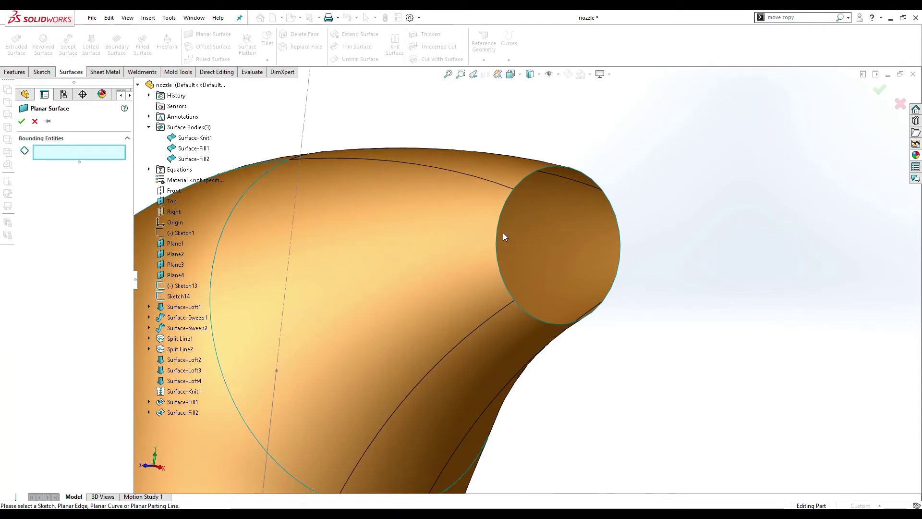
{"action": "left_click", "coordinate": [498, 229]}
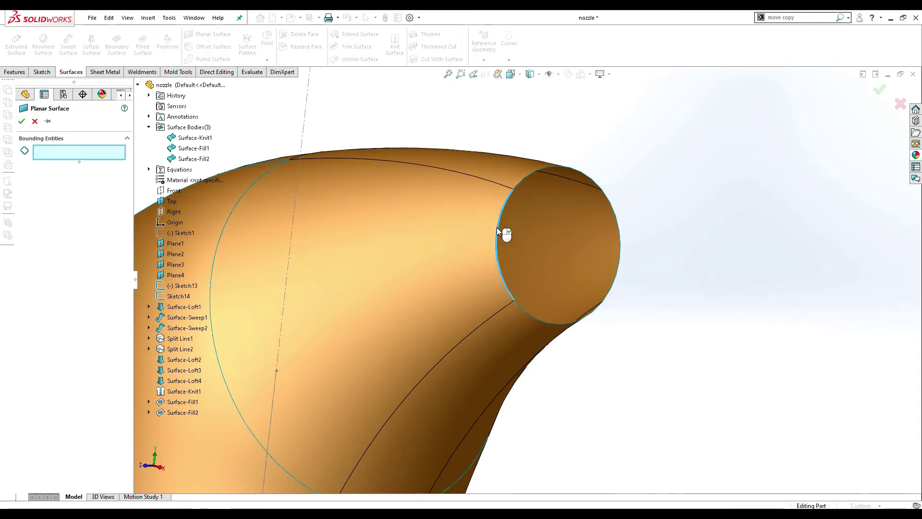
{"action": "left_click", "coordinate": [537, 172]}
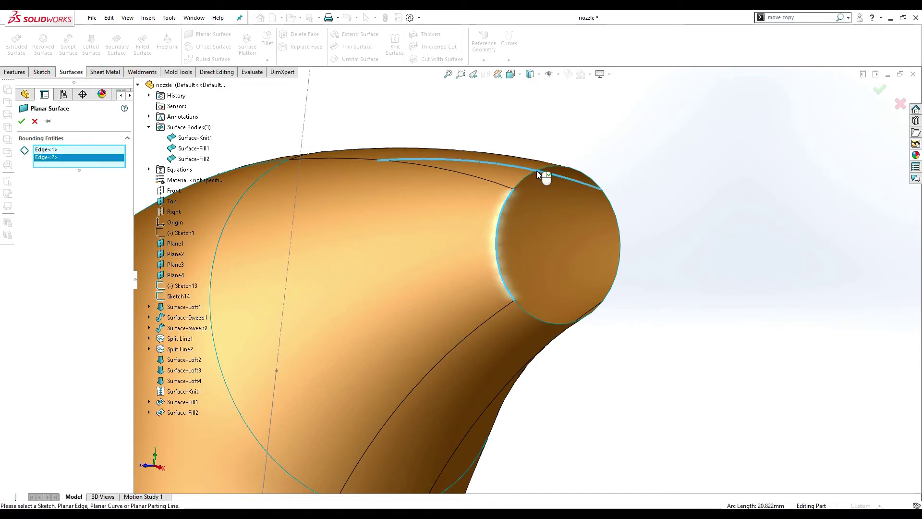
{"action": "right_click", "coordinate": [54, 164]}
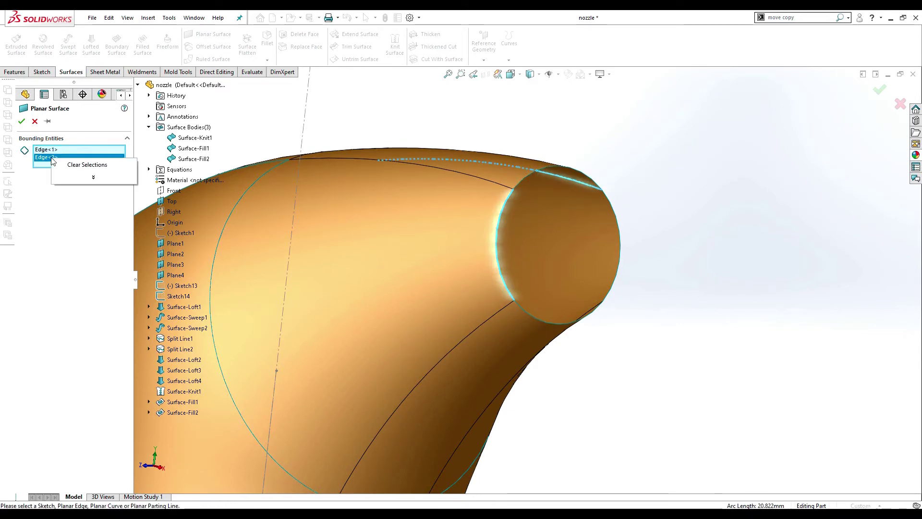
{"action": "left_click", "coordinate": [74, 166]}
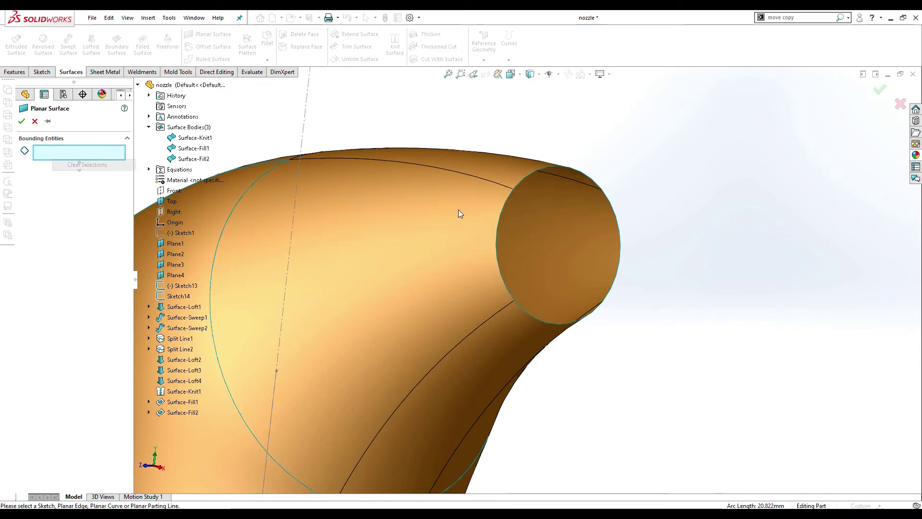
{"action": "left_click", "coordinate": [499, 222]}
{"action": "left_click", "coordinate": [523, 180]}
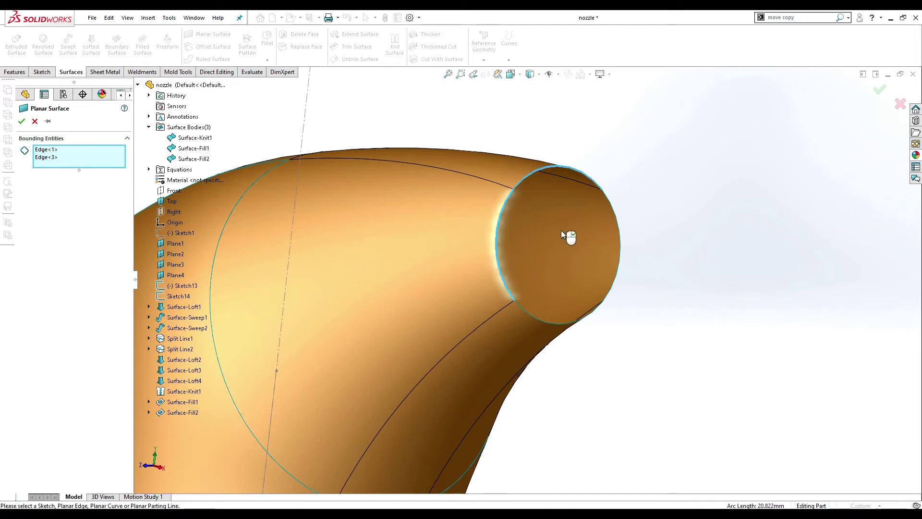
{"action": "left_click", "coordinate": [537, 321]}
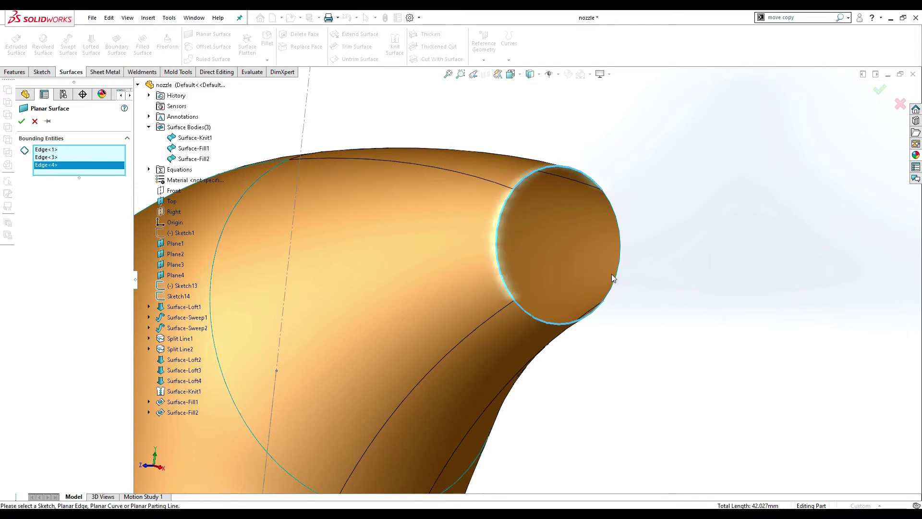
{"action": "left_click", "coordinate": [619, 265]}
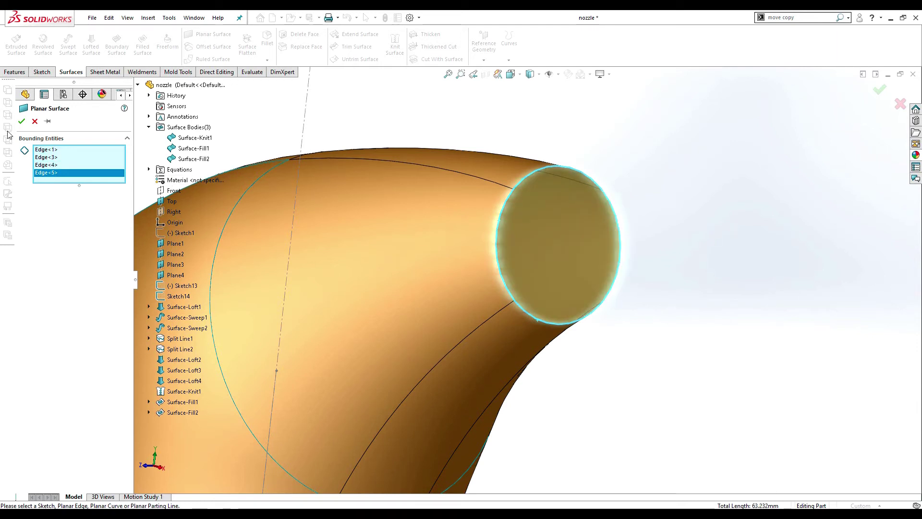
{"action": "left_click", "coordinate": [21, 123]}
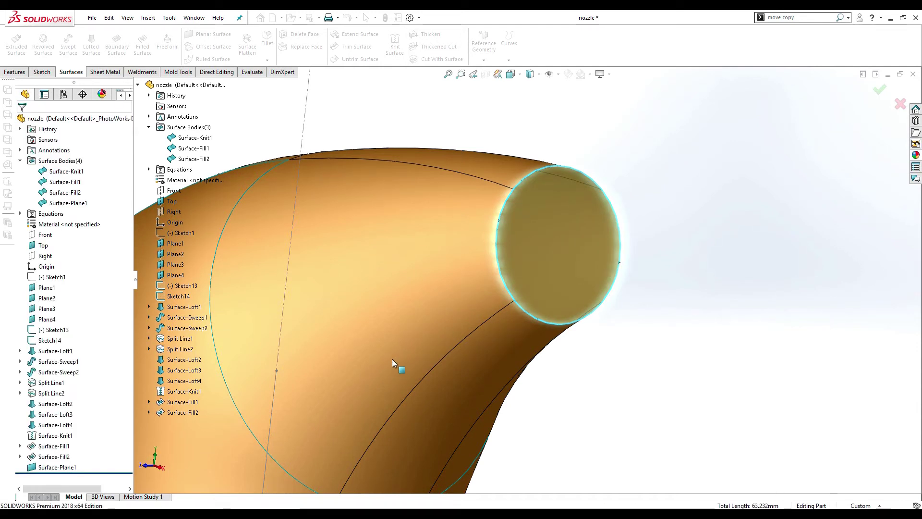
{"action": "middle_click_drag", "start_coordinate": [483, 306], "coordinate": [501, 269]}
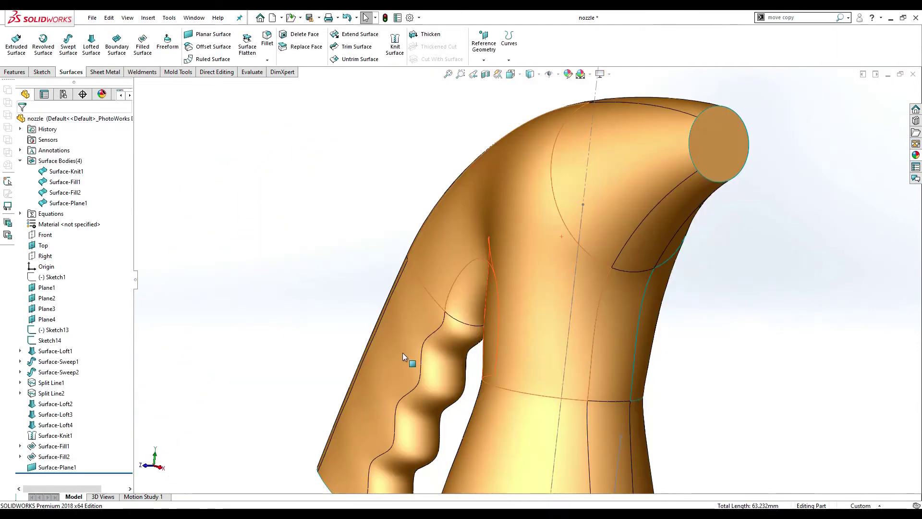
Step: Create Surface-Plane2 from the four edges of the grip's elliptical end
{"action": "mouse_move", "coordinate": [402, 353]}
{"action": "middle_mouse_down"}
{"action": "mouse_move", "coordinate": [479, 322]}
{"action": "mouse_move", "coordinate": [428, 377]}
{"action": "mouse_move", "coordinate": [409, 319]}
{"action": "middle_mouse_up"}
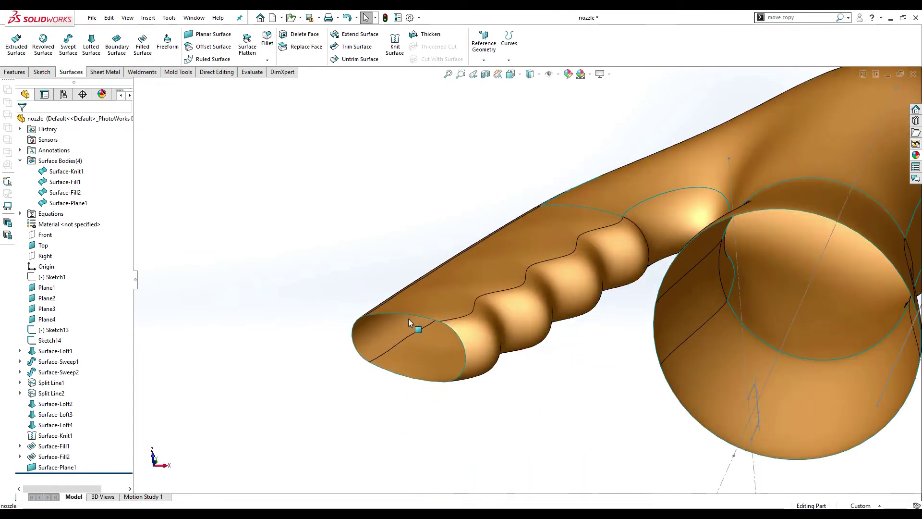
{"action": "scroll", "coordinate": [408, 318], "scroll_direction": "down", "scroll_amount": 2}
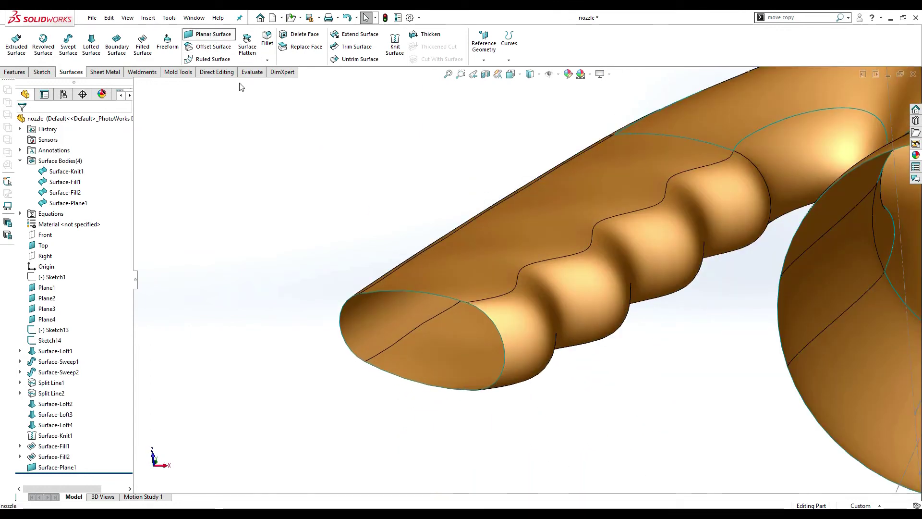
{"action": "left_click", "coordinate": [412, 291]}
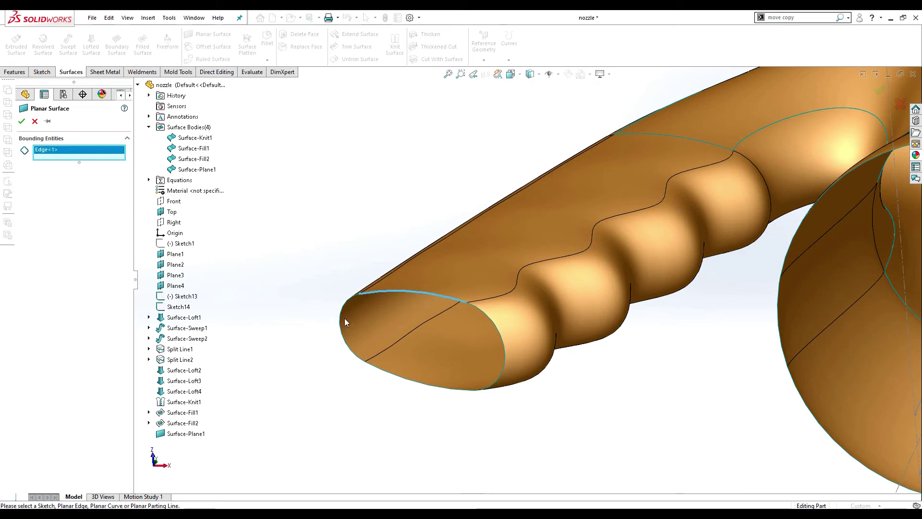
{"action": "left_click", "coordinate": [341, 314]}
{"action": "left_click", "coordinate": [419, 380]}
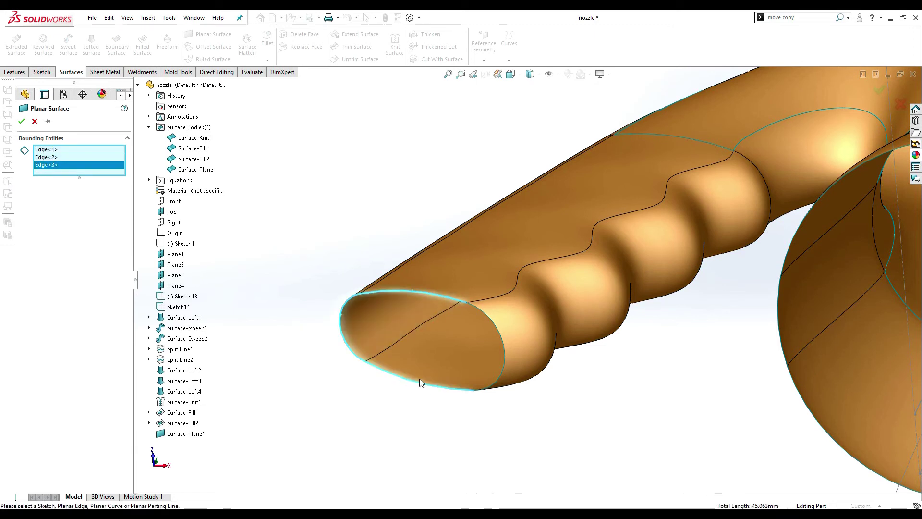
{"action": "left_click", "coordinate": [504, 370]}
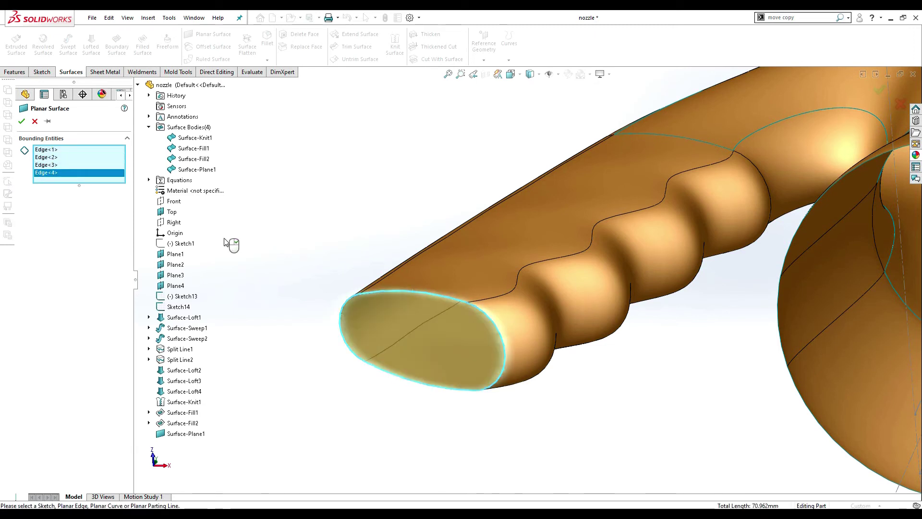
{"action": "left_click", "coordinate": [21, 121]}
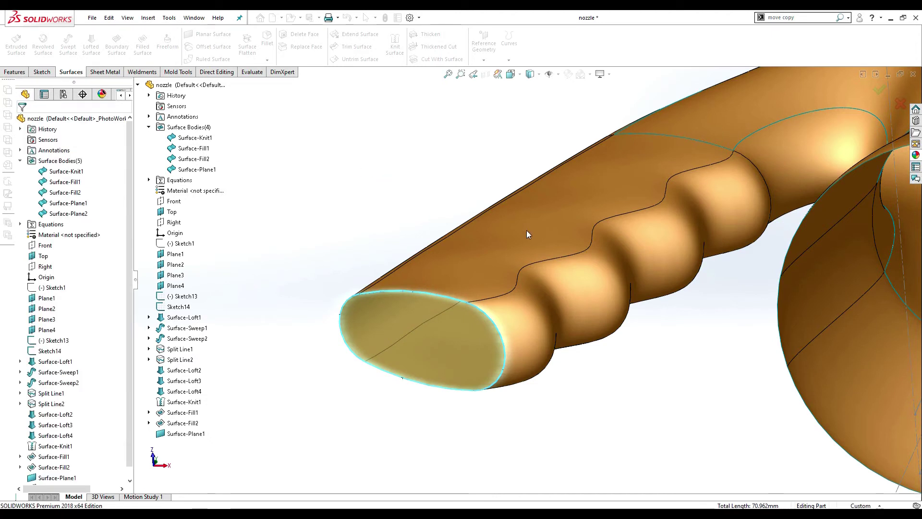
{"action": "scroll", "coordinate": [525, 231], "scroll_direction": "up", "scroll_amount": 4}
{"action": "mouse_move", "coordinate": [514, 221]}
{"action": "middle_mouse_down"}
{"action": "mouse_move", "coordinate": [540, 202]}
{"action": "mouse_move", "coordinate": [515, 325]}
{"action": "mouse_move", "coordinate": [578, 243]}
{"action": "mouse_move", "coordinate": [601, 237]}
{"action": "middle_mouse_up"}
{"action": "scroll", "coordinate": [601, 236], "scroll_direction": "down", "scroll_amount": 4}
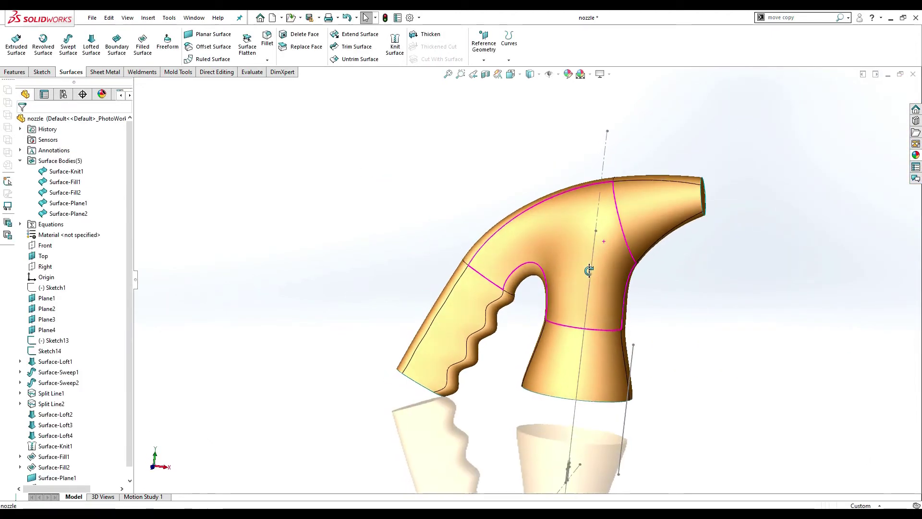
Step: Knit Surface-Knit1, both fills and both planes into Surface-Knit2, then revolve Sketch13 360° about Line1
{"action": "left_click", "coordinate": [394, 44]}
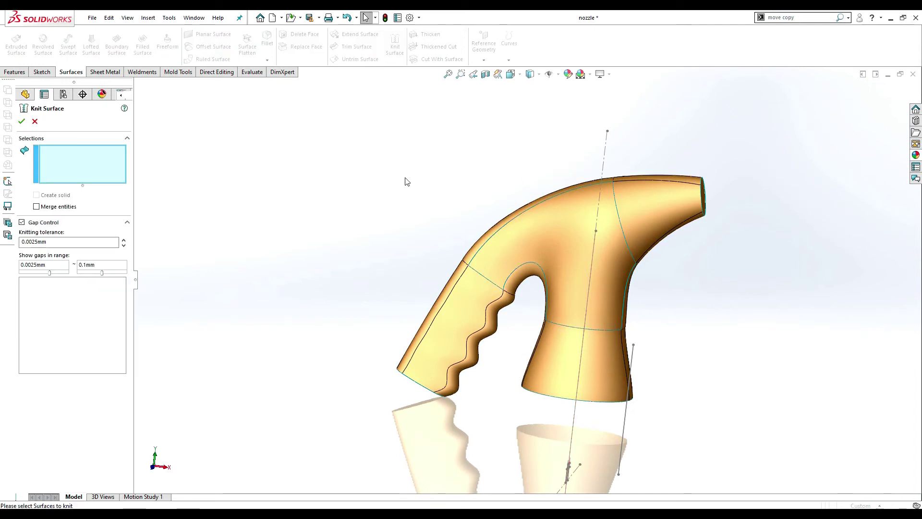
{"action": "left_click", "coordinate": [206, 137]}
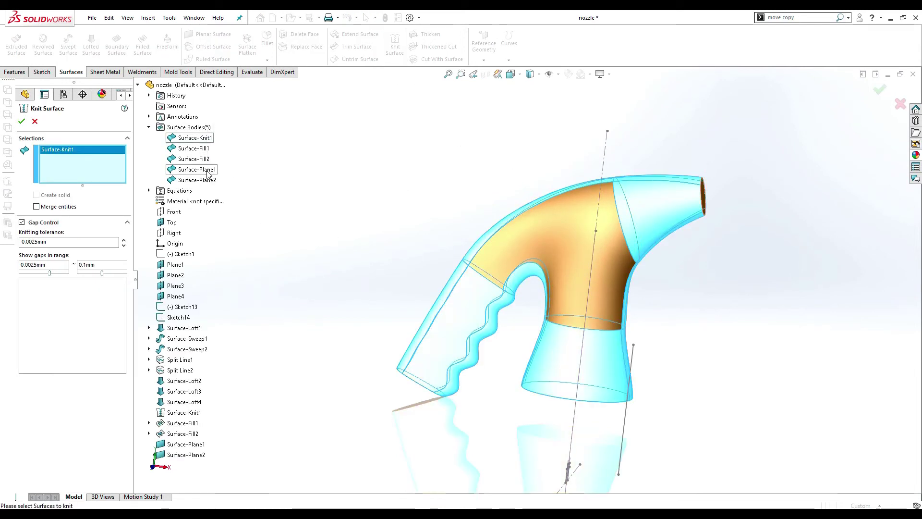
{"action": "left_click", "coordinate": [208, 181], "text": "shift"}
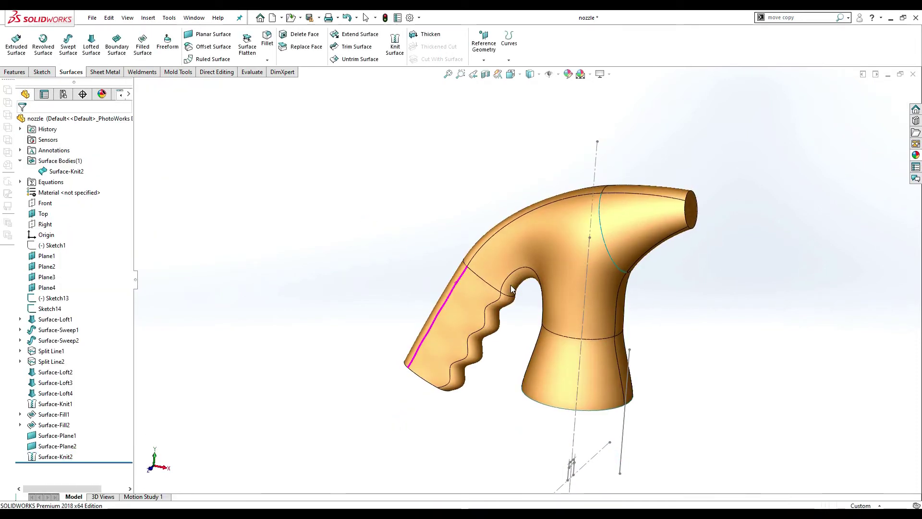
{"action": "scroll", "coordinate": [618, 390], "scroll_direction": "down", "scroll_amount": 3}
{"action": "left_click", "coordinate": [44, 48]}
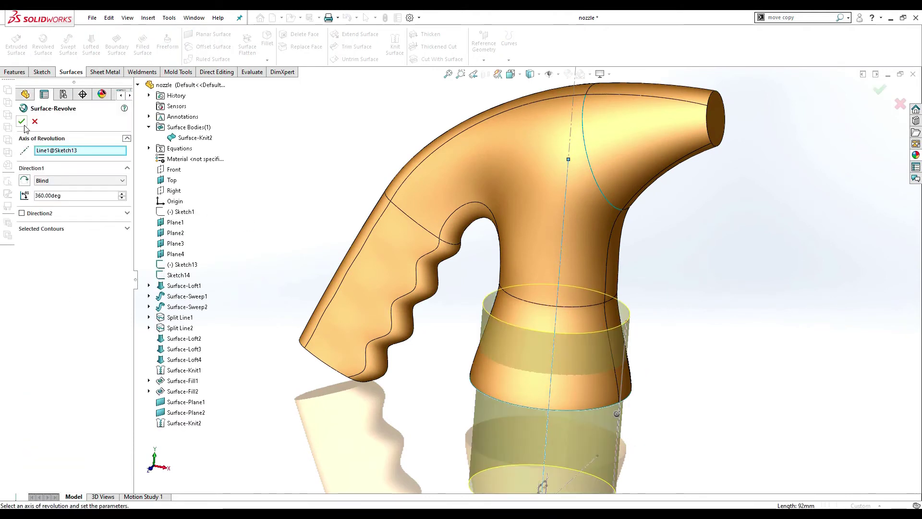
{"action": "left_click", "coordinate": [21, 122]}
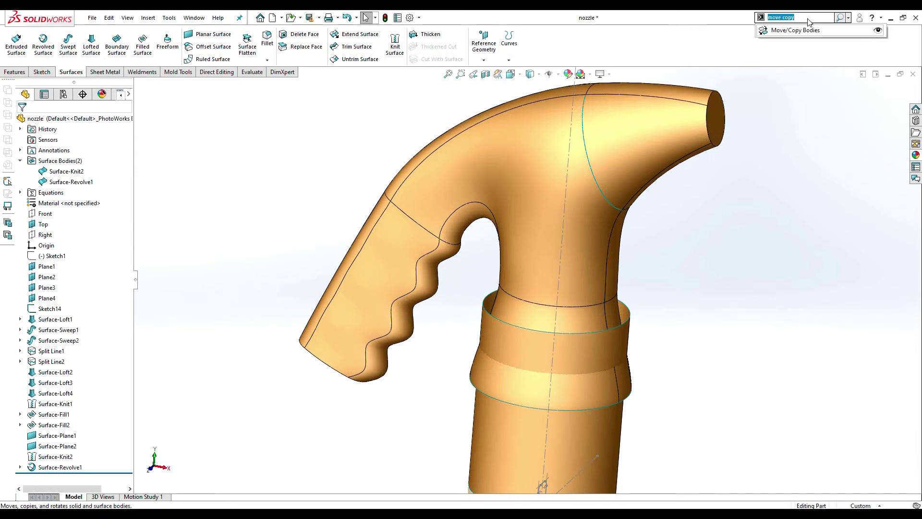
Step: Start Move/Copy Bodies on Surface-Revolve1 in translate/rotate mode
{"action": "left_click", "coordinate": [808, 29]}
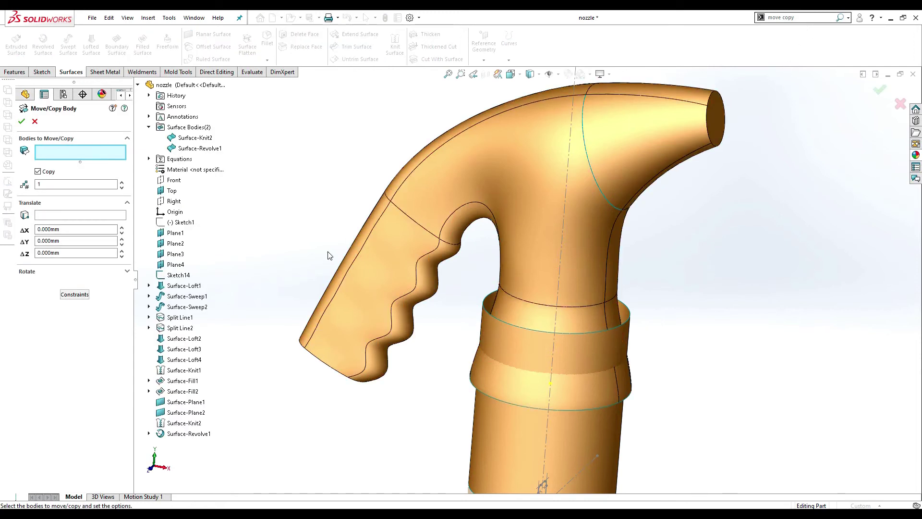
{"action": "left_click", "coordinate": [524, 429]}
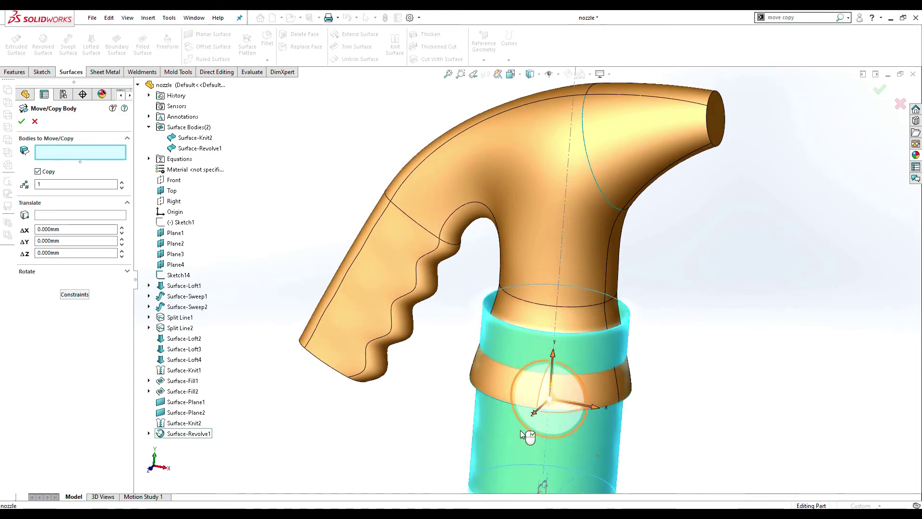
{"action": "left_click", "coordinate": [56, 207]}
{"action": "left_click", "coordinate": [75, 241]}
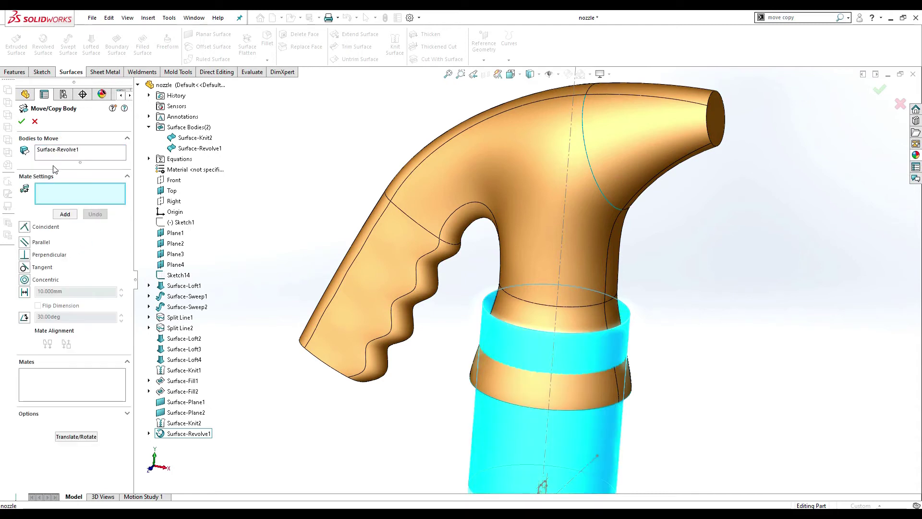
{"action": "left_click", "coordinate": [76, 437]}
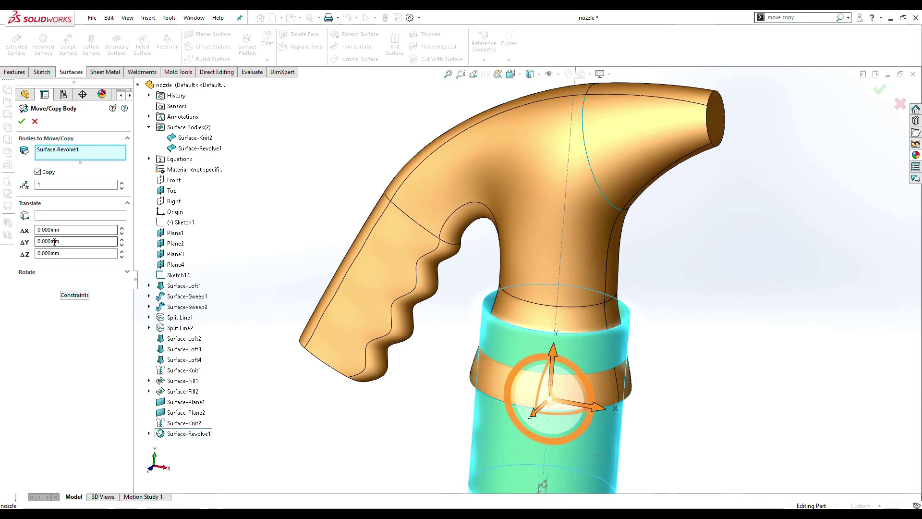
Step: Move the body -6.35 mm along Y with Copy unchecked, then zoom to fit
{"action": "left_click", "coordinate": [55, 241]}
{"action": "type", "text": "-6"}
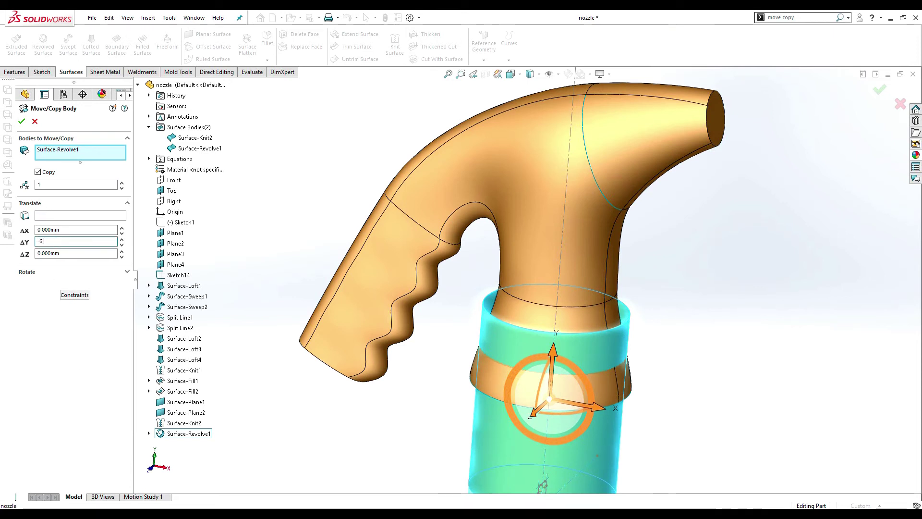
{"action": "type", "text": ".35"}
{"action": "key", "text": "Return"}
{"action": "left_click", "coordinate": [38, 172]}
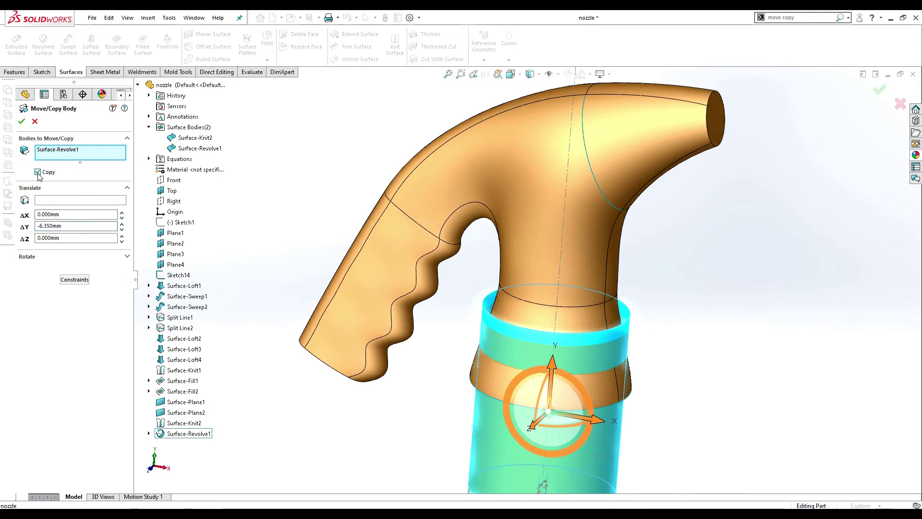
{"action": "left_click", "coordinate": [22, 121]}
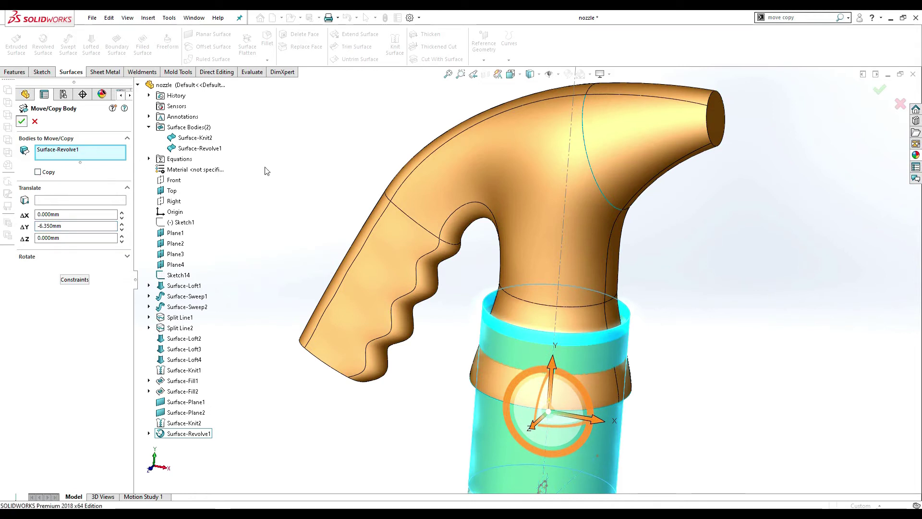
{"action": "key", "text": "z"}
{"action": "scroll", "coordinate": [546, 332], "scroll_direction": "down", "scroll_amount": 1}
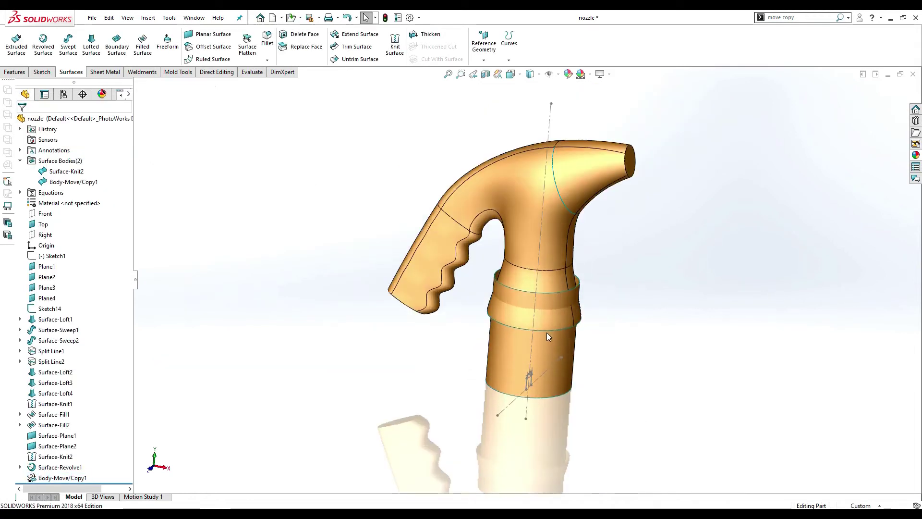
{"action": "scroll", "coordinate": [546, 332], "scroll_direction": "down", "scroll_amount": 3}
{"action": "scroll", "coordinate": [529, 268], "scroll_direction": "down", "scroll_amount": 2}
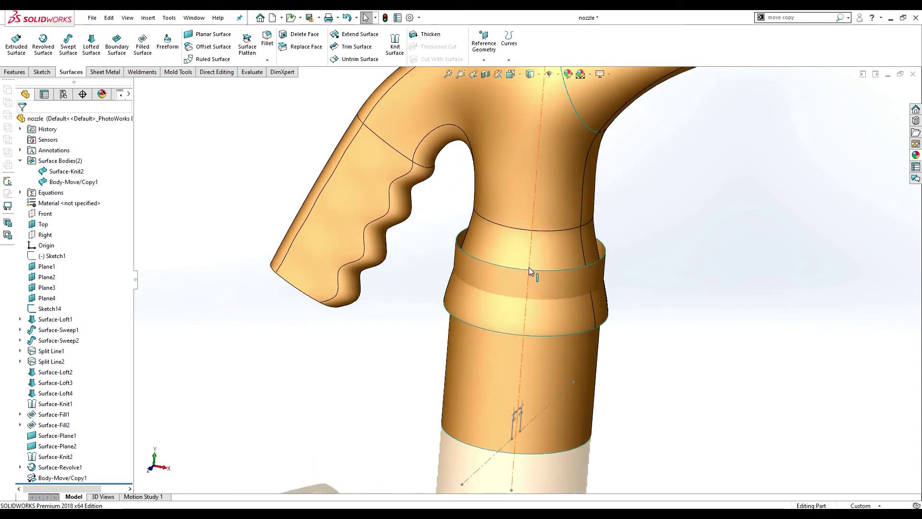
Step: Mutually trim Surface-Knit2 and Body-Move/Copy1, removing the narrow band and lower tube pieces
{"action": "left_click", "coordinate": [359, 50]}
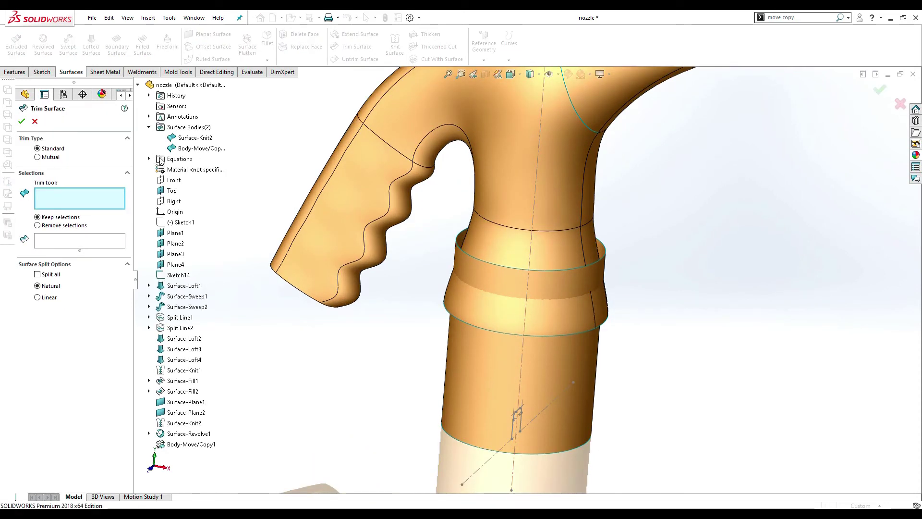
{"action": "left_click", "coordinate": [53, 158]}
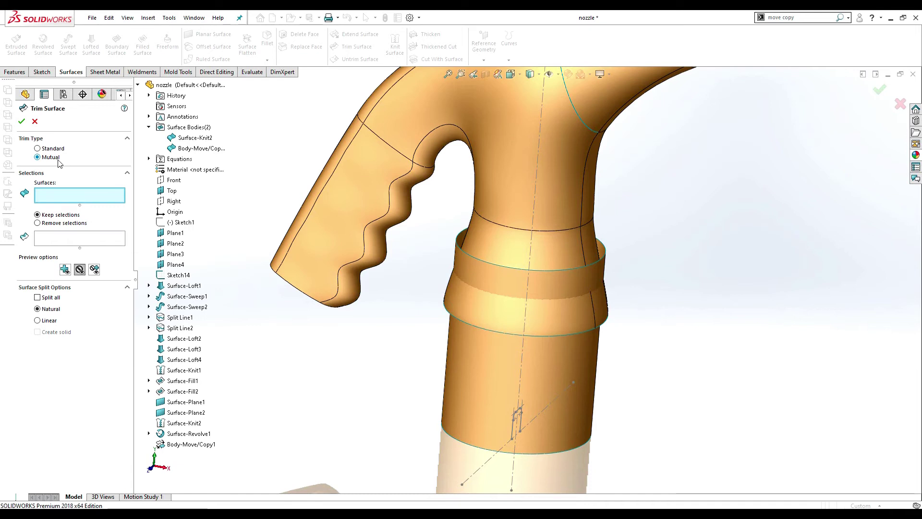
{"action": "left_click", "coordinate": [506, 202]}
{"action": "left_click", "coordinate": [496, 363]}
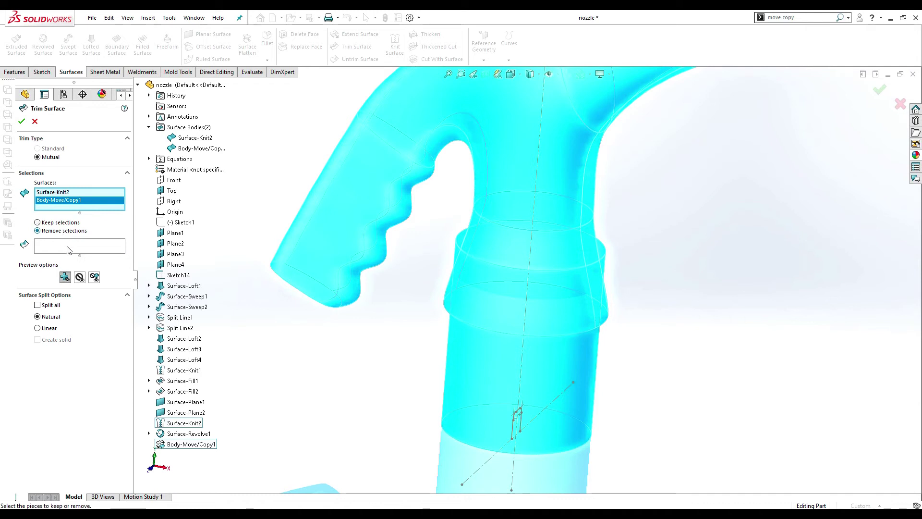
{"action": "left_click", "coordinate": [56, 253]}
{"action": "scroll", "coordinate": [508, 279], "scroll_direction": "down", "scroll_amount": 2}
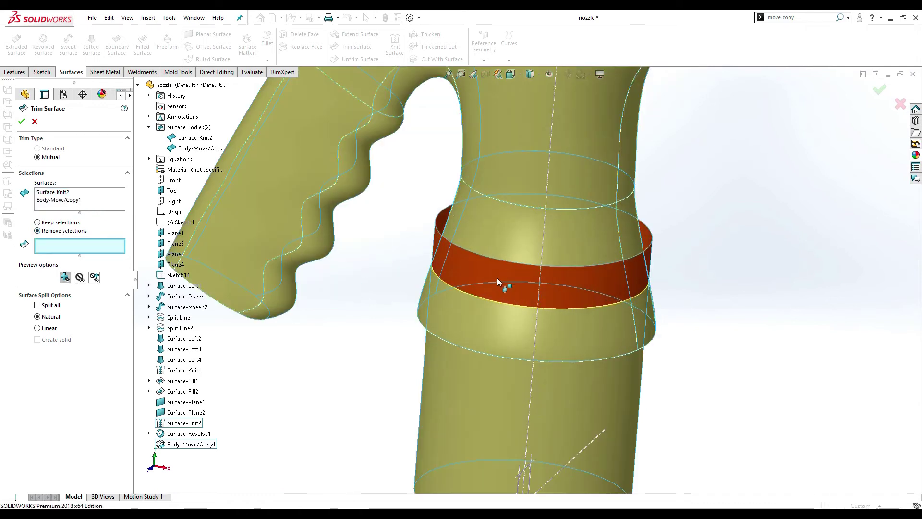
{"action": "left_click", "coordinate": [495, 275]}
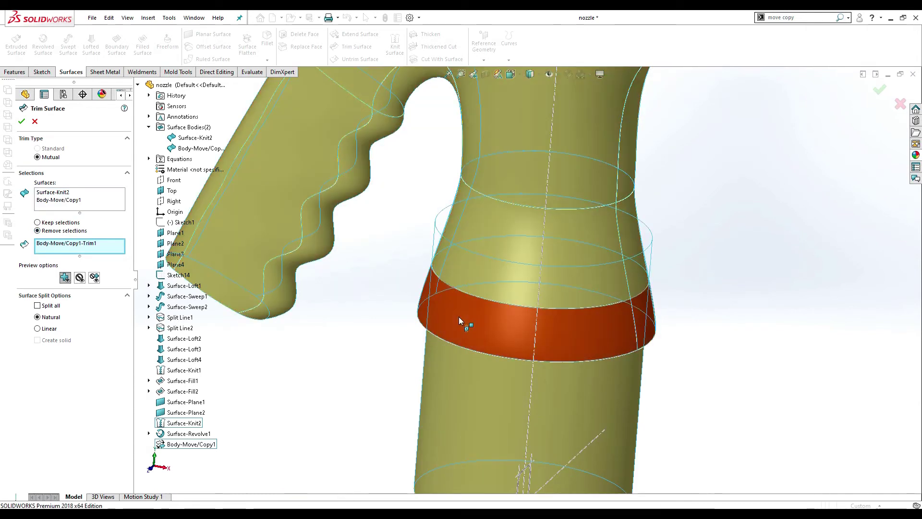
{"action": "left_click", "coordinate": [460, 316]}
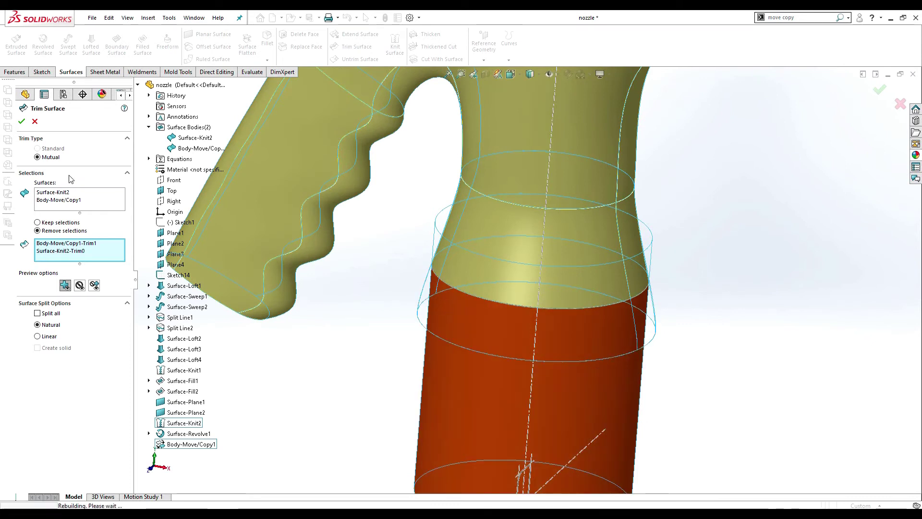
{"action": "left_click", "coordinate": [23, 122]}
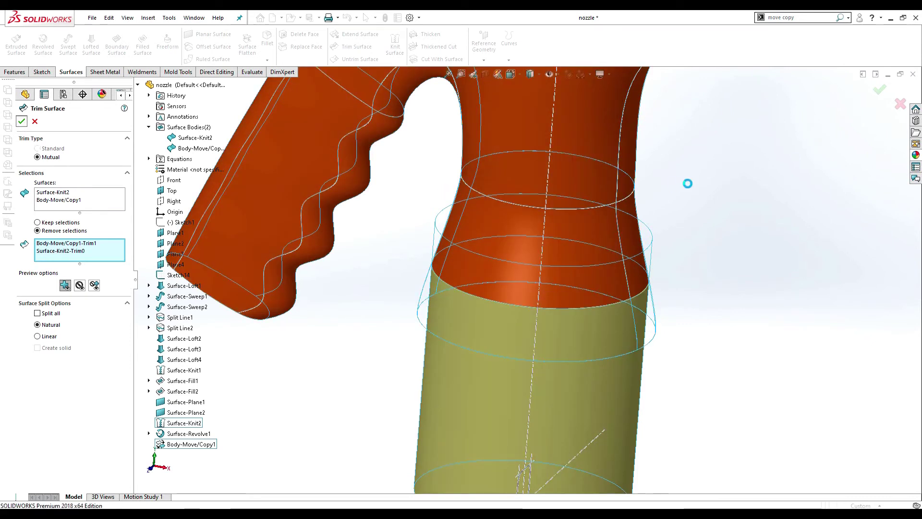
{"action": "mouse_move", "coordinate": [668, 223]}
{"action": "middle_mouse_down"}
{"action": "mouse_move", "coordinate": [595, 209]}
{"action": "mouse_move", "coordinate": [498, 289]}
{"action": "middle_mouse_up"}
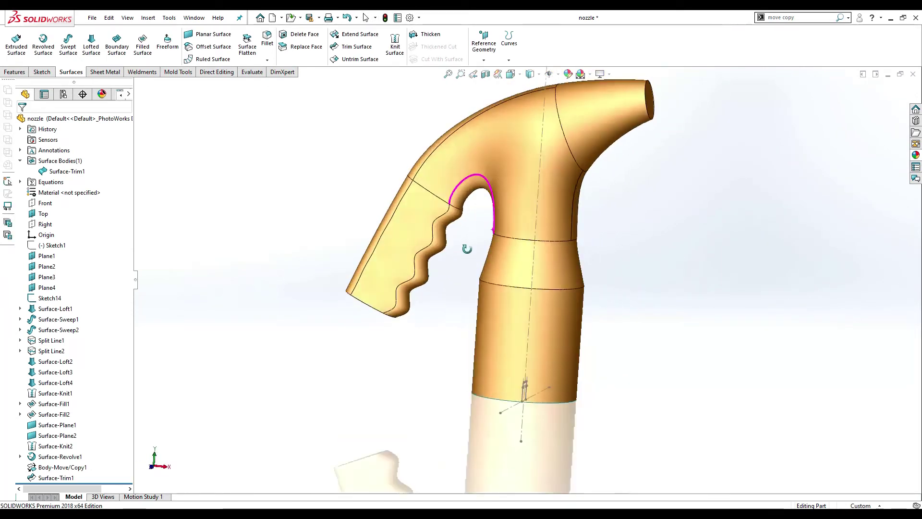
Step: Extrude Sketch14 as a 140 mm Mid Plane surface across the lower tube
{"action": "scroll", "coordinate": [497, 289], "scroll_direction": "down", "scroll_amount": 2}
{"action": "scroll", "coordinate": [535, 365], "scroll_direction": "down", "scroll_amount": 2}
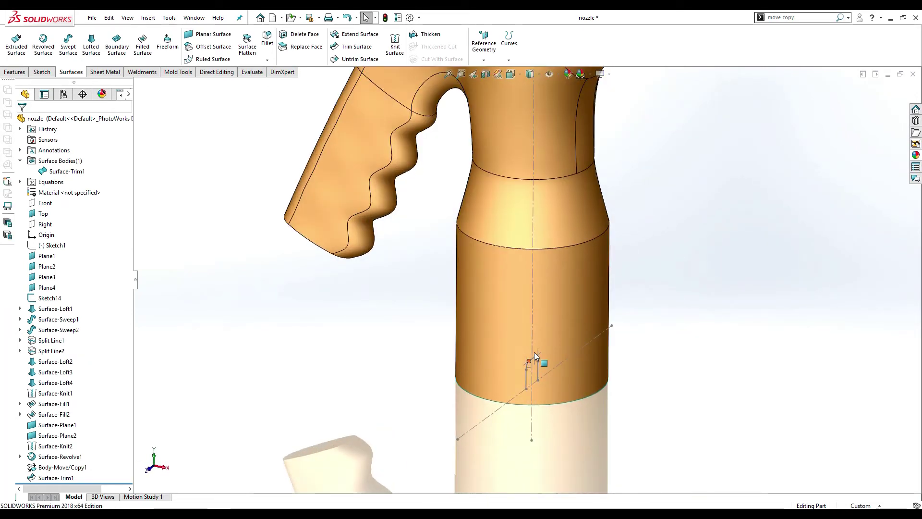
{"action": "scroll", "coordinate": [538, 372], "scroll_direction": "down", "scroll_amount": 2}
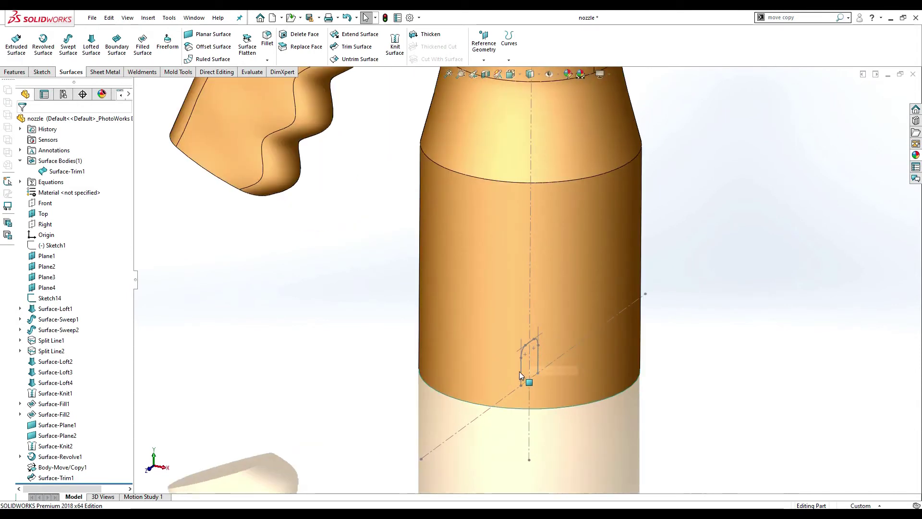
{"action": "scroll", "coordinate": [557, 336], "scroll_direction": "down", "scroll_amount": 2}
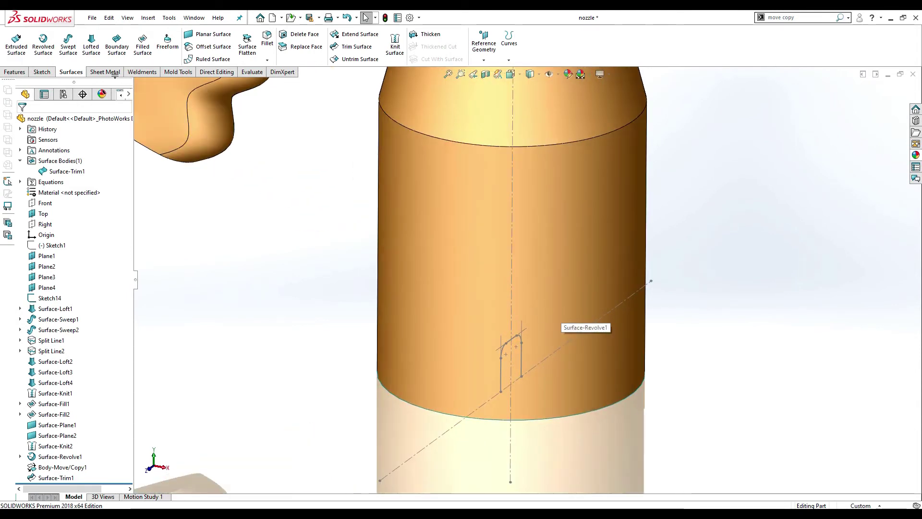
{"action": "left_click", "coordinate": [16, 43]}
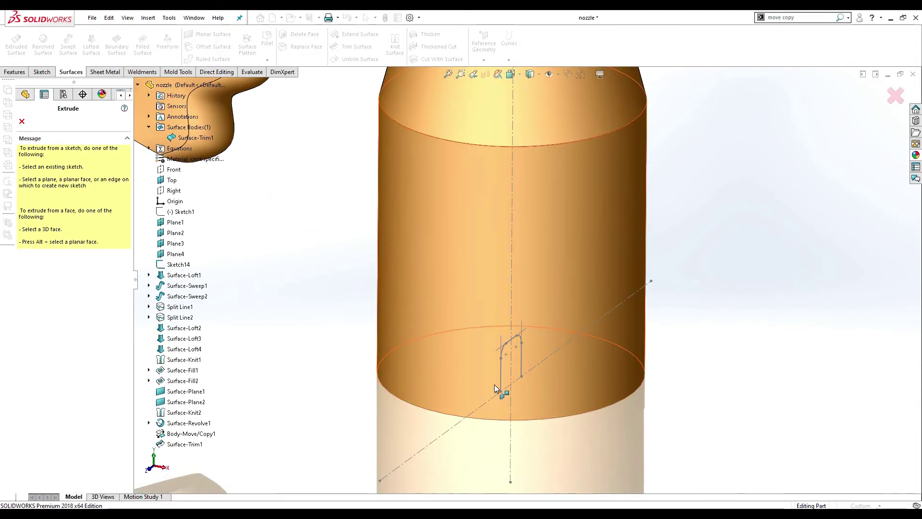
{"action": "left_click", "coordinate": [501, 373]}
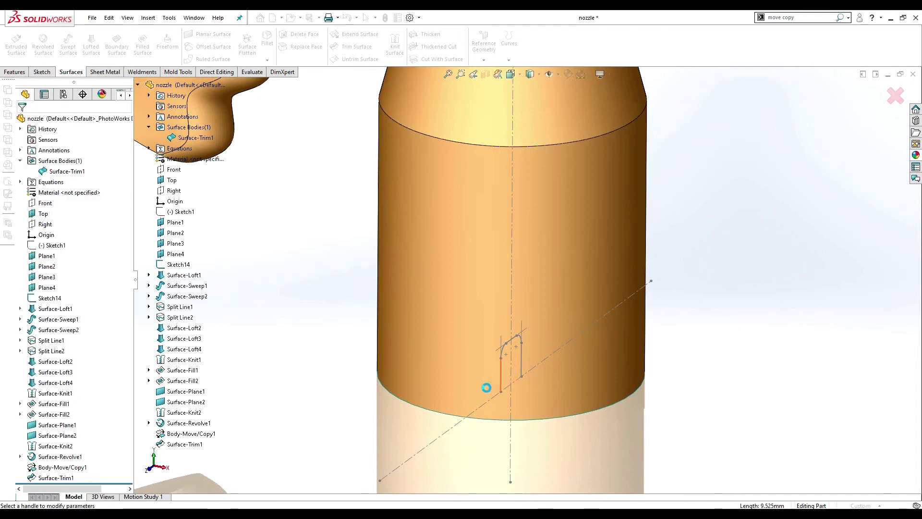
{"action": "left_click", "coordinate": [54, 179]}
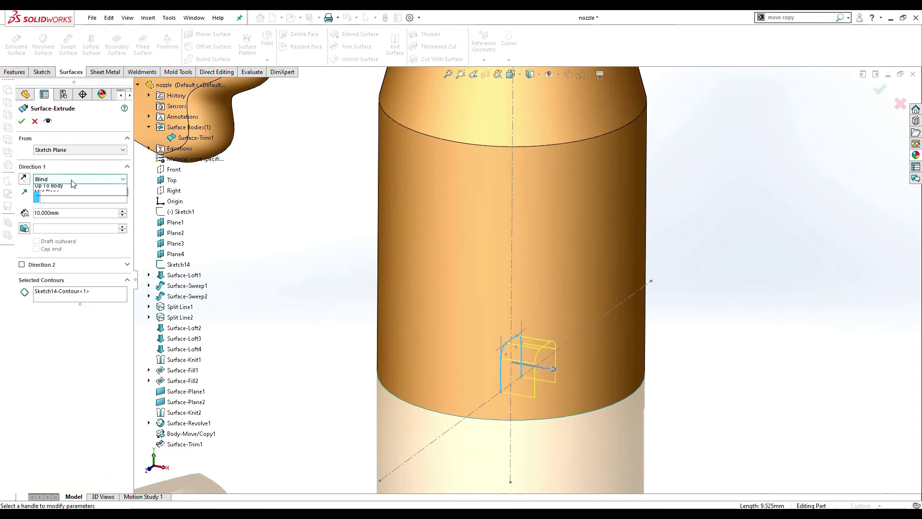
{"action": "left_click", "coordinate": [80, 220]}
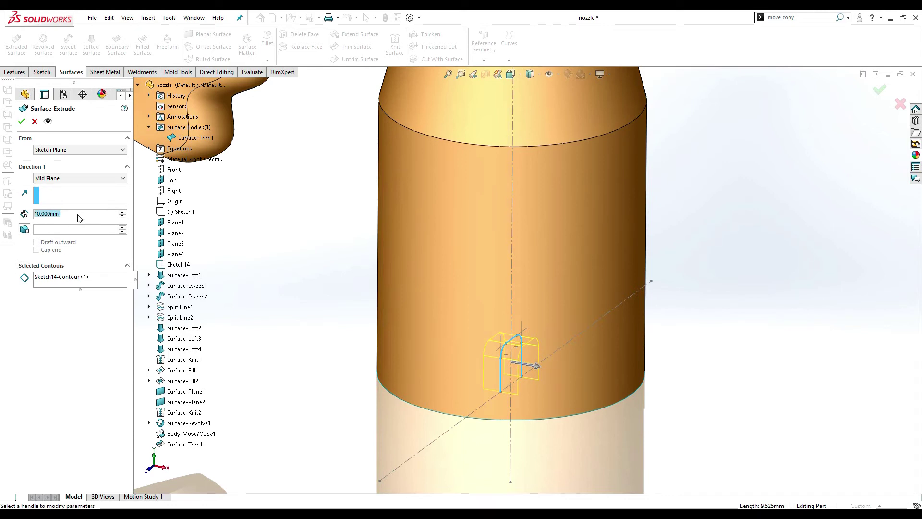
{"action": "type", "text": "140"}
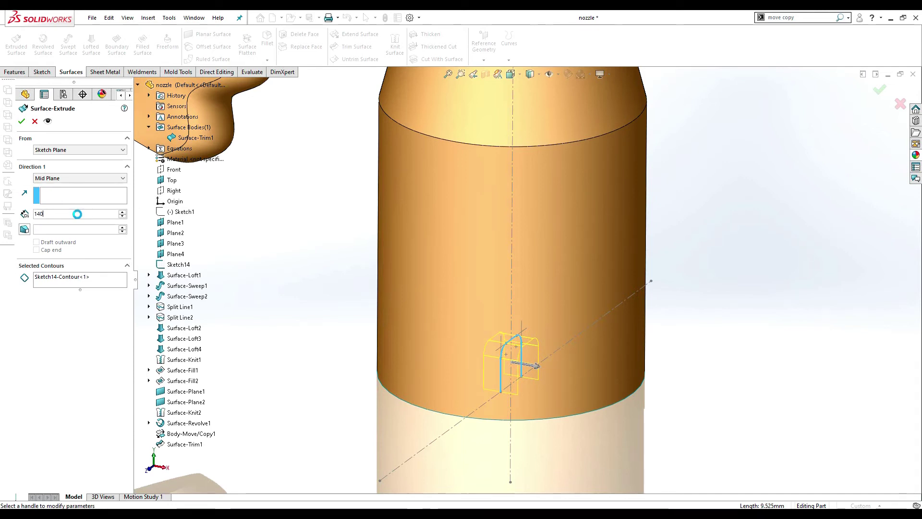
{"action": "left_click", "coordinate": [21, 122]}
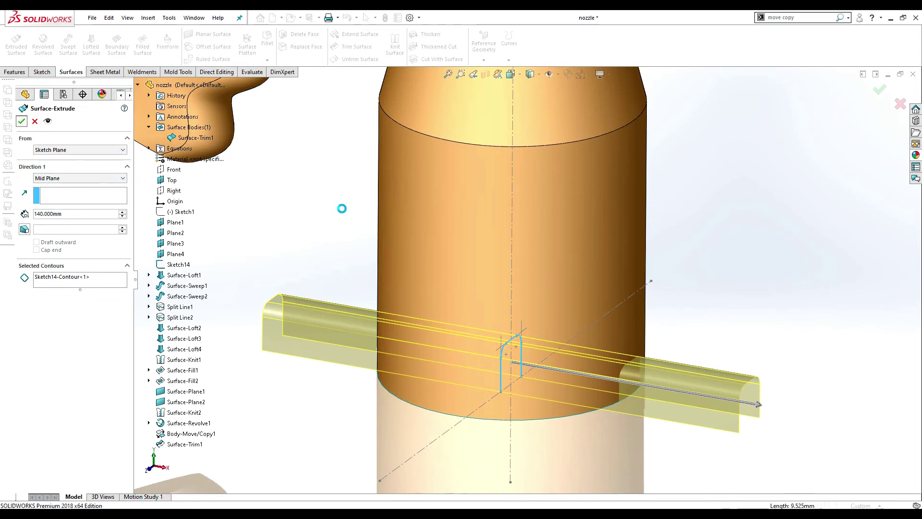
{"action": "middle_click_drag", "start_coordinate": [707, 236], "coordinate": [651, 266]}
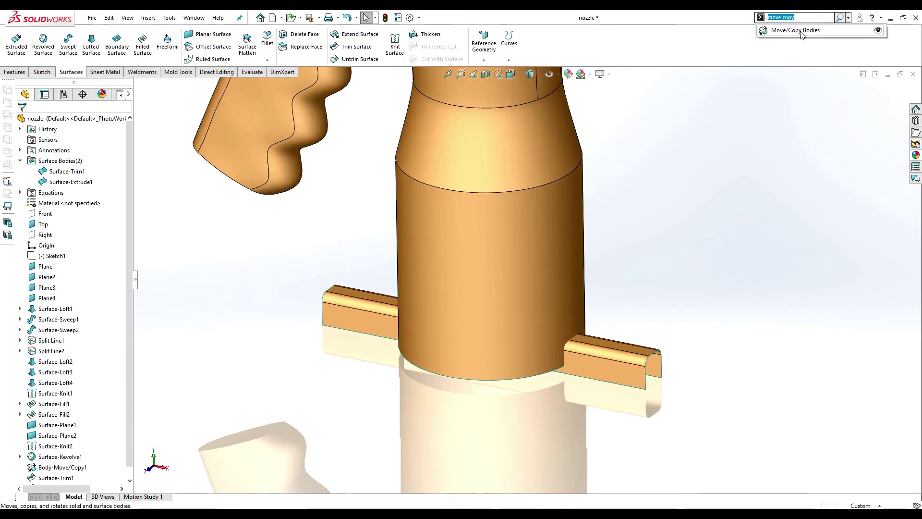
Step: Copy Surface-Extrude1 with Move/Copy Bodies, rotated 90° about Y, so it crosses the original bar
{"action": "left_click", "coordinate": [801, 31]}
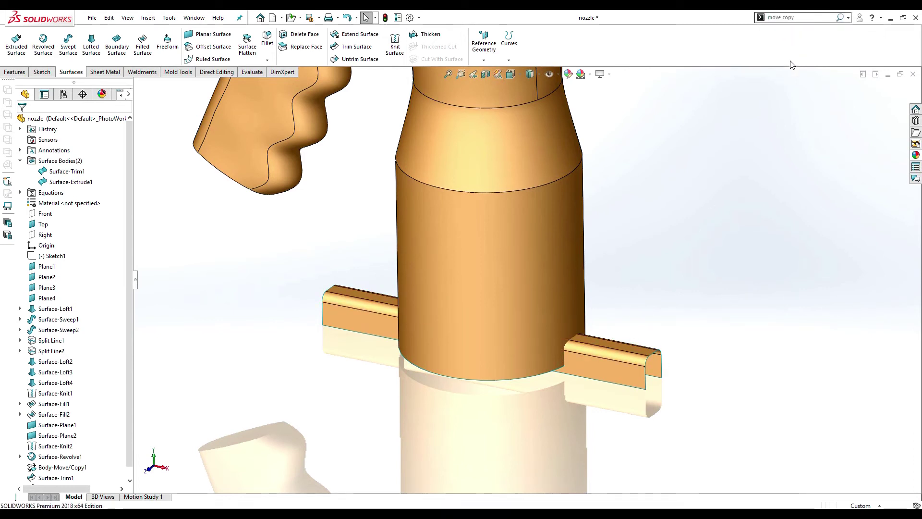
{"action": "left_click", "coordinate": [616, 354]}
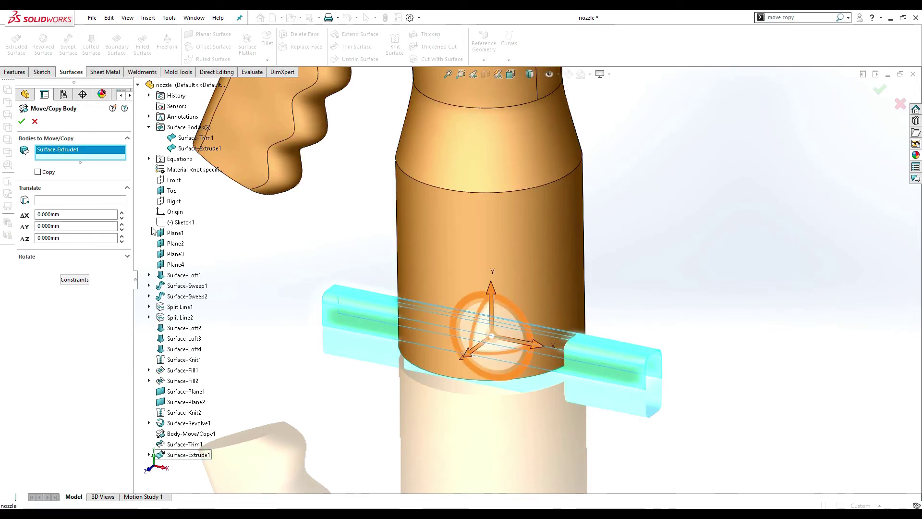
{"action": "left_click", "coordinate": [51, 257]}
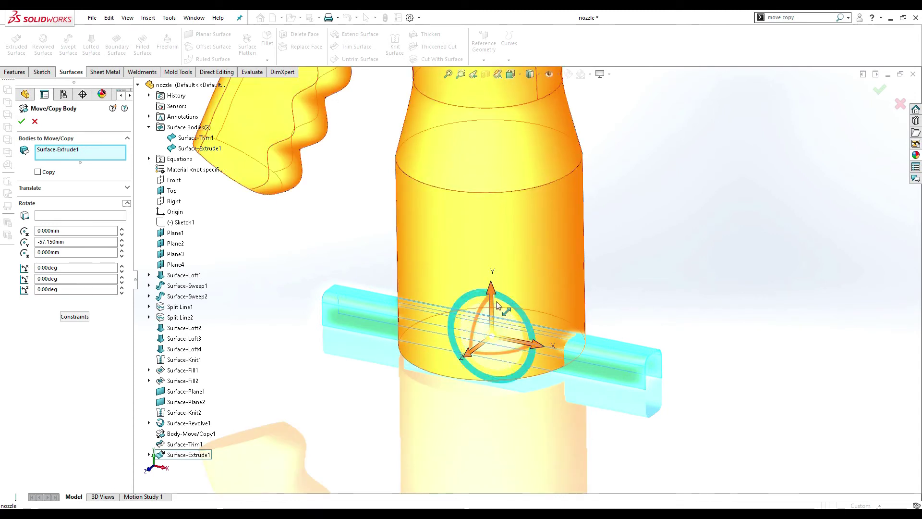
{"action": "left_click", "coordinate": [80, 279]}
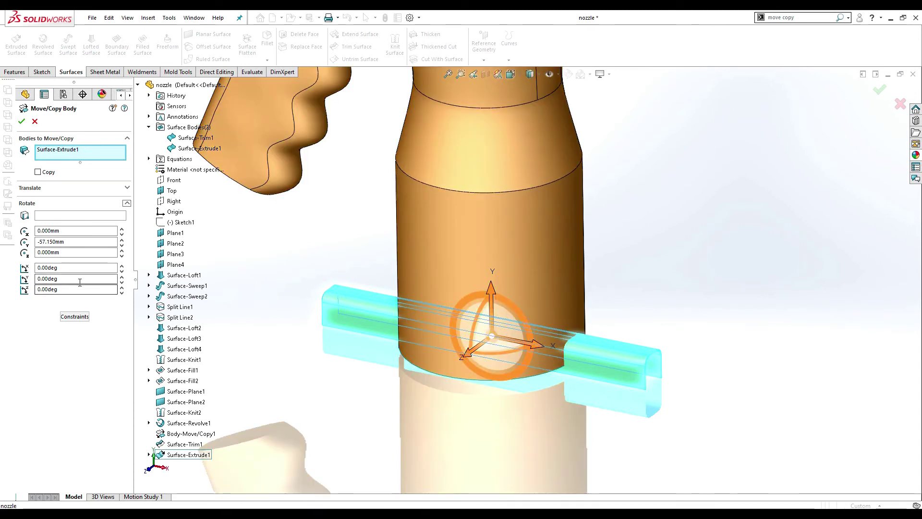
{"action": "type", "text": "90"}
{"action": "key", "text": "Return"}
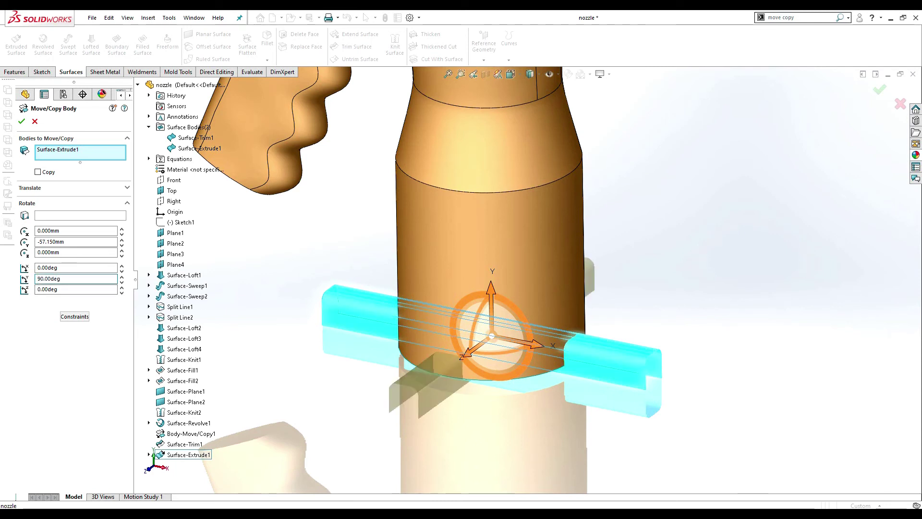
{"action": "left_click", "coordinate": [38, 171]}
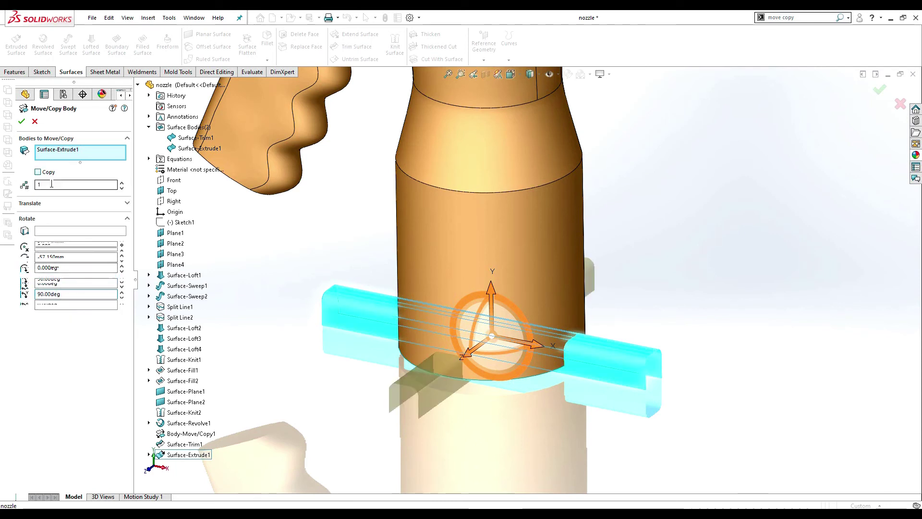
{"action": "left_click", "coordinate": [22, 122]}
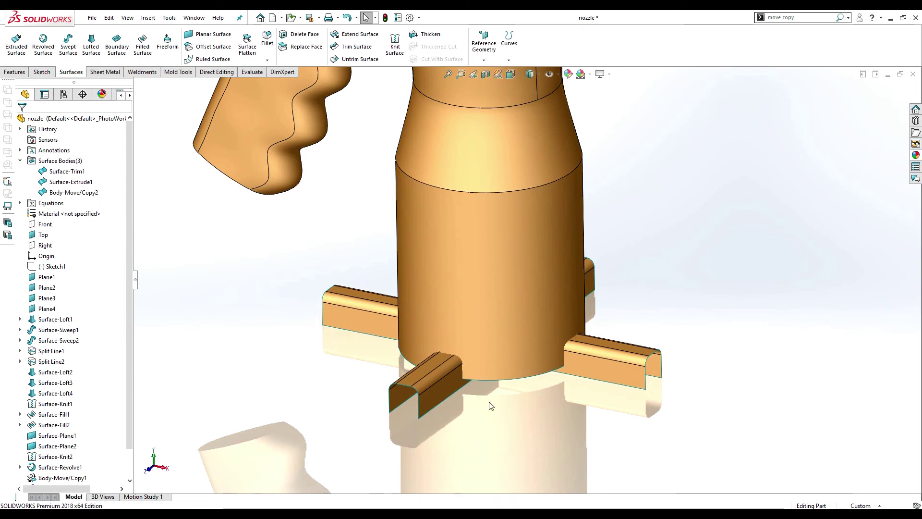
{"action": "mouse_move", "coordinate": [491, 406]}
{"action": "middle_mouse_down"}
{"action": "mouse_move", "coordinate": [455, 403]}
{"action": "mouse_move", "coordinate": [605, 317]}
{"action": "middle_mouse_up"}
{"action": "scroll", "coordinate": [605, 317], "scroll_direction": "down", "scroll_amount": 3}
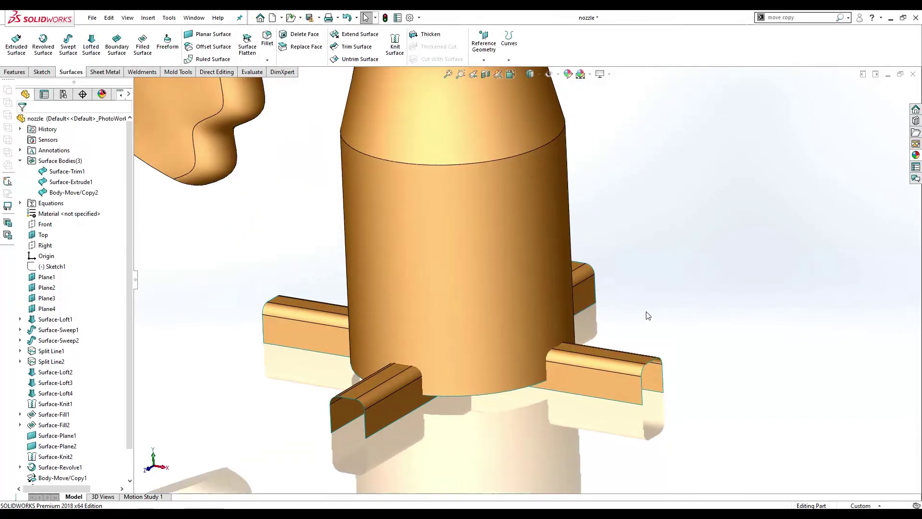
Step: Standard-trim the nozzle surface against Surface-Extrude1, keeping the nozzle piece, to notch its base
{"action": "left_click", "coordinate": [362, 52]}
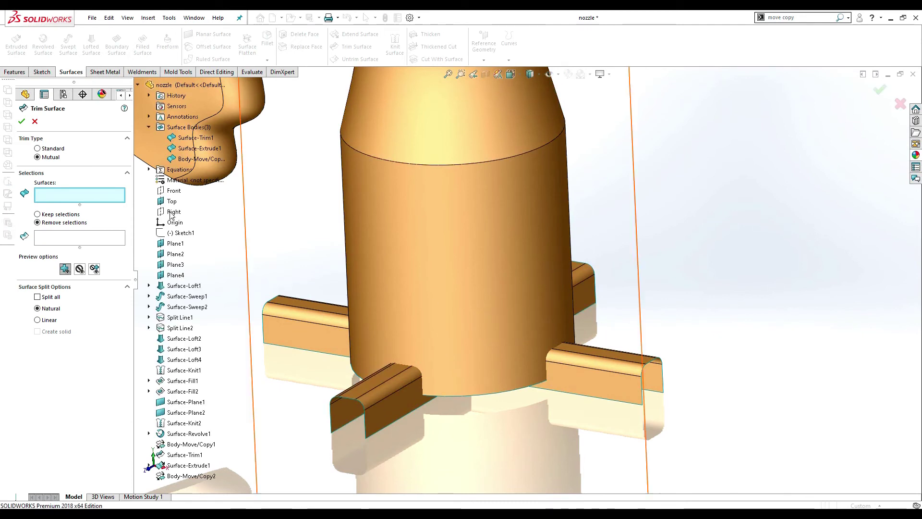
{"action": "left_click", "coordinate": [38, 148]}
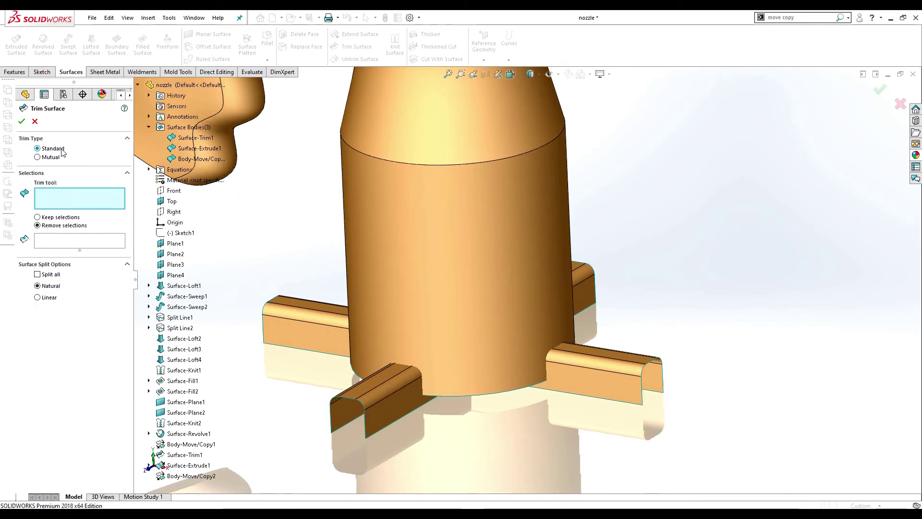
{"action": "left_click", "coordinate": [605, 369]}
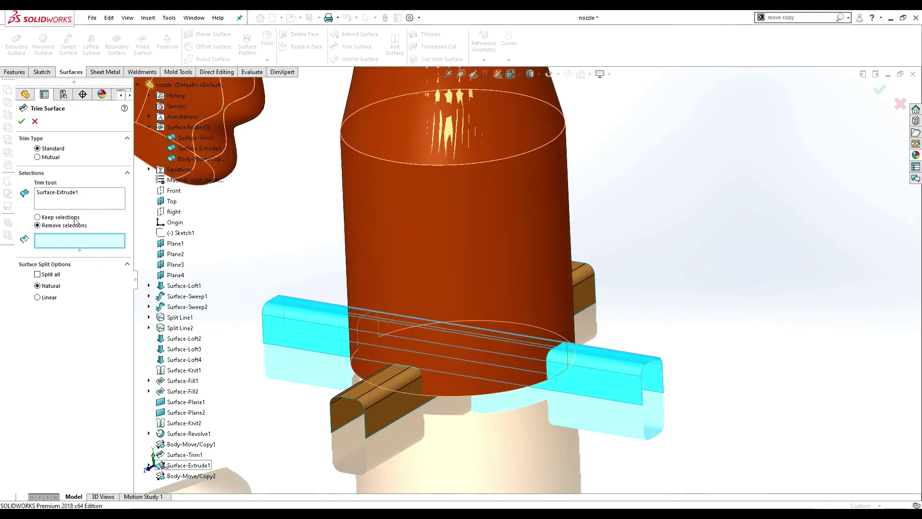
{"action": "left_click", "coordinate": [465, 239]}
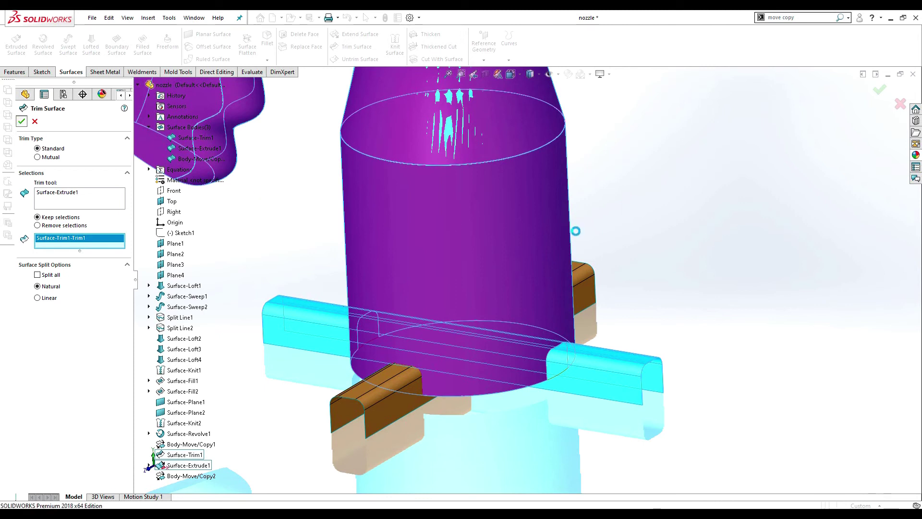
{"action": "key", "text": "Return"}
Step: Hide the Surface-Extrude1 bar and inspect the new notches
{"action": "left_click", "coordinate": [605, 361]}
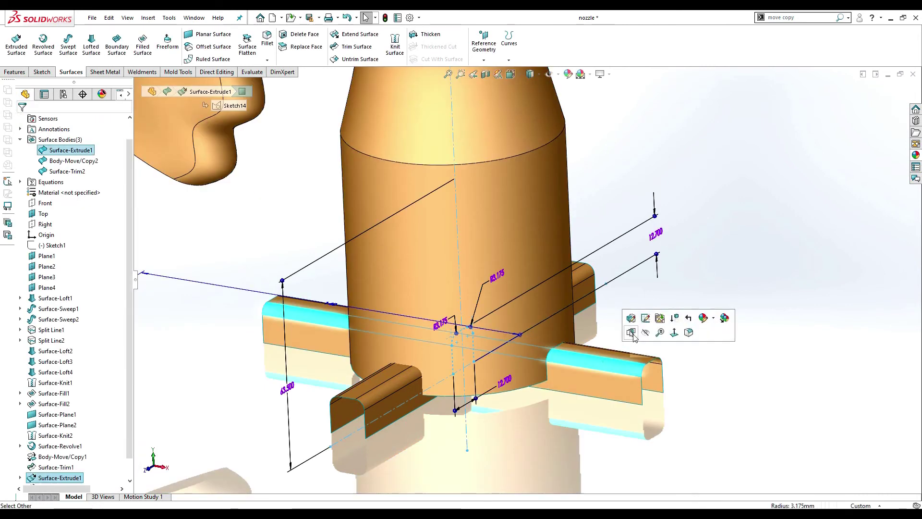
{"action": "left_click", "coordinate": [631, 332]}
{"action": "mouse_move", "coordinate": [658, 309]}
{"action": "middle_mouse_down"}
{"action": "mouse_move", "coordinate": [597, 315]}
{"action": "mouse_move", "coordinate": [637, 319]}
{"action": "middle_mouse_up"}
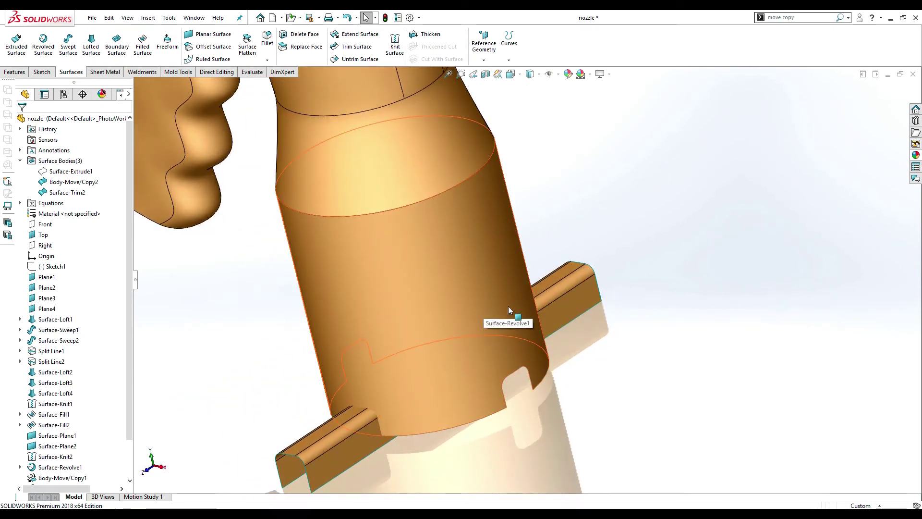
Step: Trim the nozzle surface with the rotated bar copy, keeping the nozzle, for the second notch pair
{"action": "left_click", "coordinate": [357, 46]}
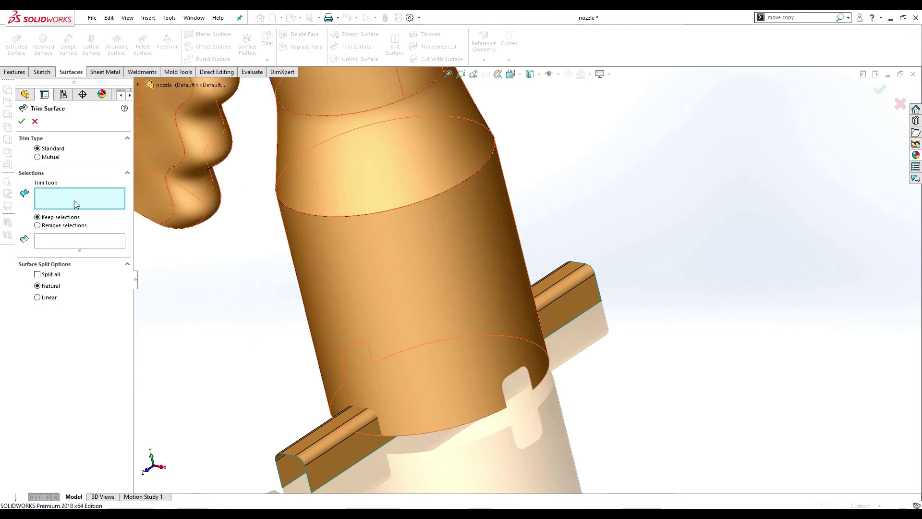
{"action": "left_click", "coordinate": [587, 296]}
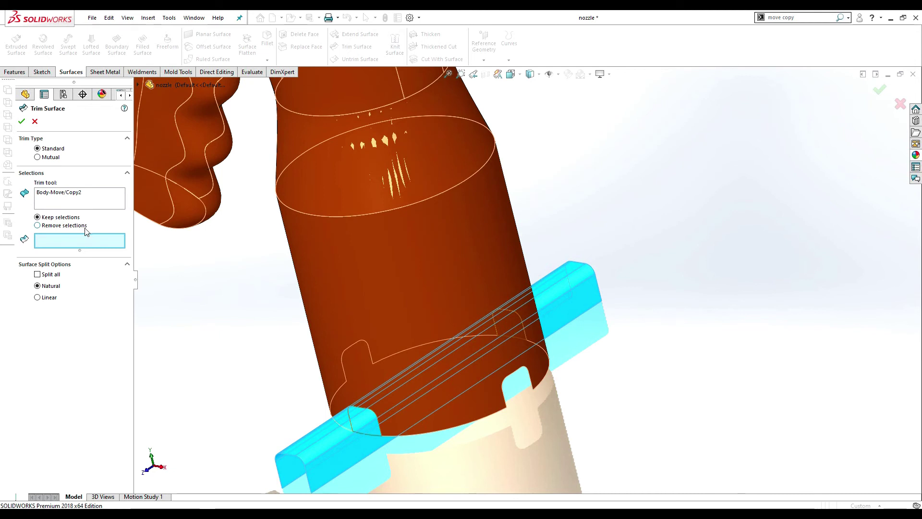
{"action": "left_click", "coordinate": [398, 253]}
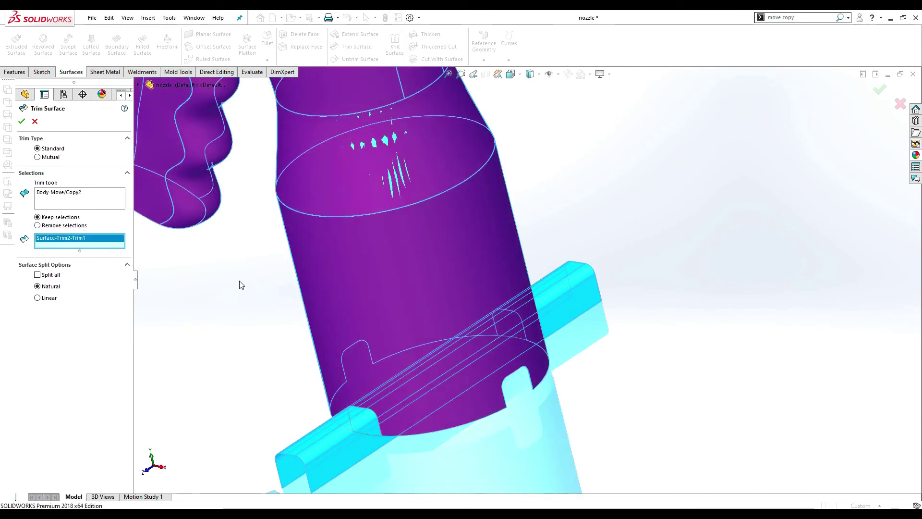
{"action": "left_click", "coordinate": [21, 121]}
{"action": "left_click", "coordinate": [570, 289]}
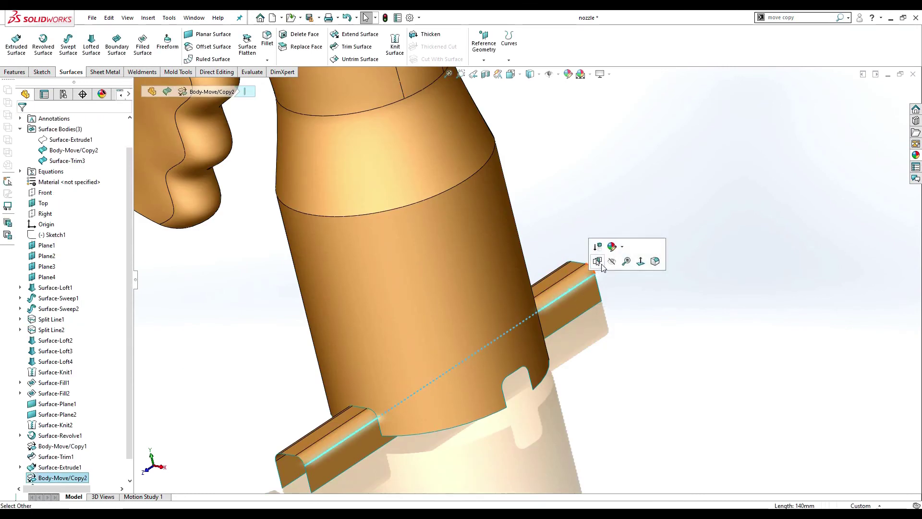
Step: Hide the Body-Move/Copy2 tab body and view the notched cylinder edges
{"action": "left_click", "coordinate": [612, 262]}
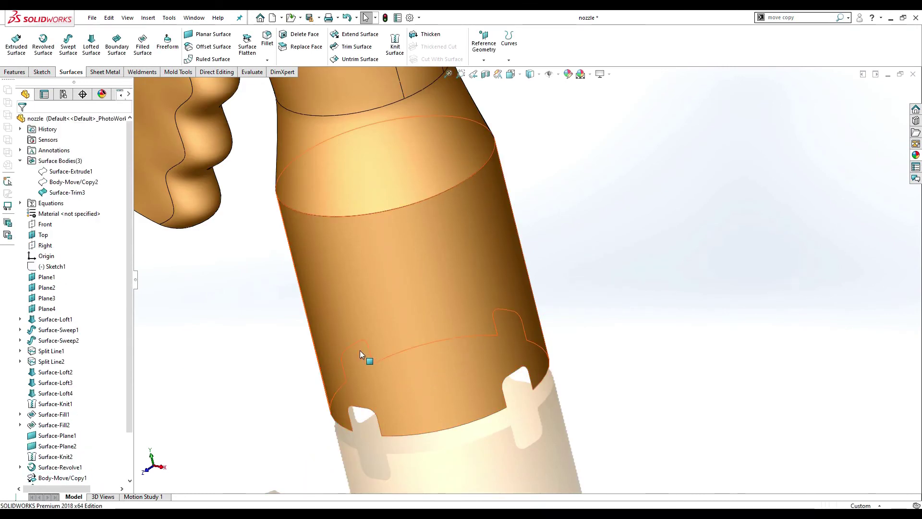
{"action": "mouse_move", "coordinate": [361, 355]}
{"action": "middle_mouse_down"}
{"action": "mouse_move", "coordinate": [391, 316]}
{"action": "mouse_move", "coordinate": [367, 309]}
{"action": "mouse_move", "coordinate": [478, 329]}
{"action": "mouse_move", "coordinate": [563, 390]}
{"action": "mouse_move", "coordinate": [622, 373]}
{"action": "mouse_move", "coordinate": [621, 354]}
{"action": "mouse_move", "coordinate": [618, 368]}
{"action": "mouse_move", "coordinate": [543, 375]}
{"action": "middle_mouse_up"}
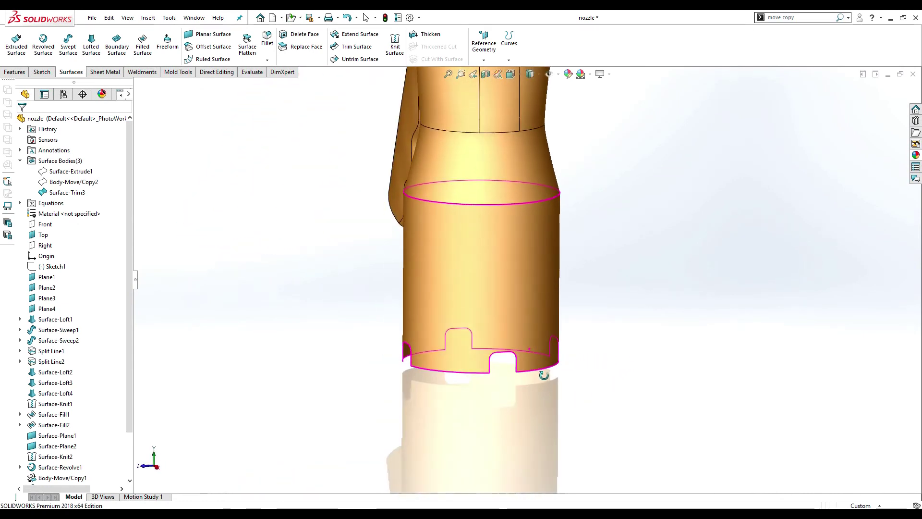
{"action": "scroll", "coordinate": [502, 368], "scroll_direction": "down", "scroll_amount": 2}
{"action": "scroll", "coordinate": [502, 367], "scroll_direction": "down", "scroll_amount": 2}
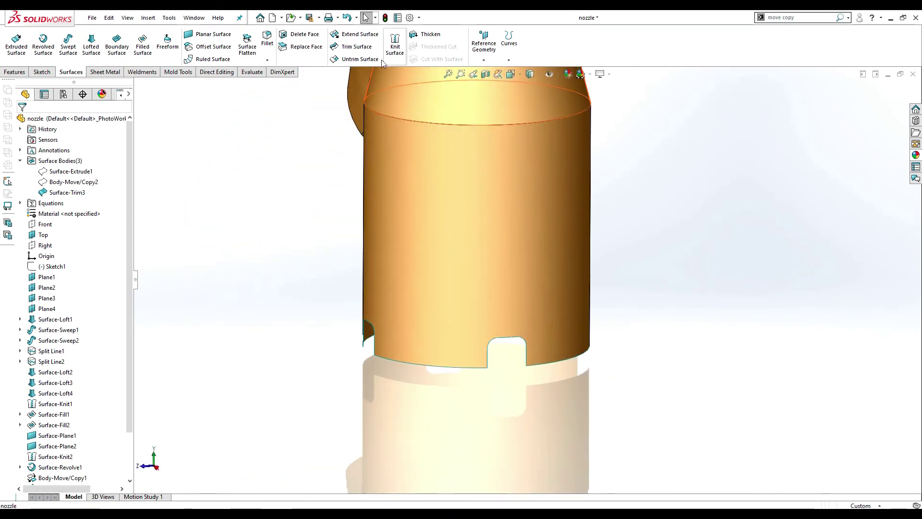
Step: Create Surface-Untrim1, extending the two side edges of one notch to fill it back in
{"action": "left_click", "coordinate": [366, 60]}
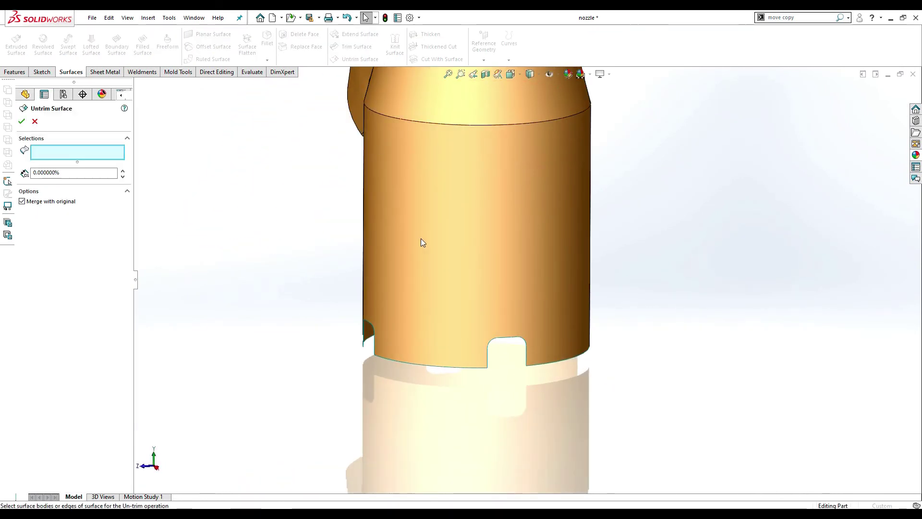
{"action": "left_click", "coordinate": [490, 361]}
{"action": "mouse_move", "coordinate": [391, 387]}
{"action": "middle_mouse_down"}
{"action": "mouse_move", "coordinate": [453, 391]}
{"action": "mouse_move", "coordinate": [516, 416]}
{"action": "mouse_move", "coordinate": [288, 370]}
{"action": "mouse_move", "coordinate": [230, 322]}
{"action": "middle_mouse_up"}
{"action": "scroll", "coordinate": [230, 322], "scroll_direction": "down", "scroll_amount": 2}
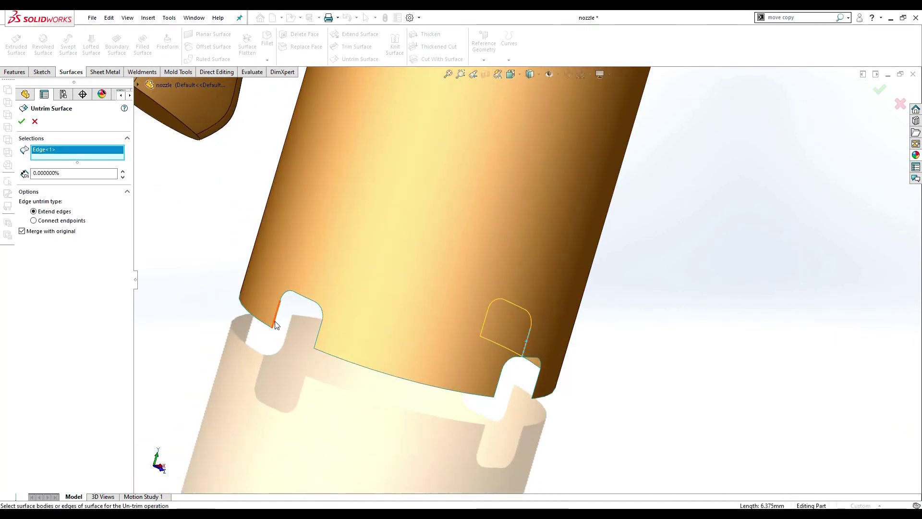
{"action": "scroll", "coordinate": [281, 316], "scroll_direction": "down", "scroll_amount": 2}
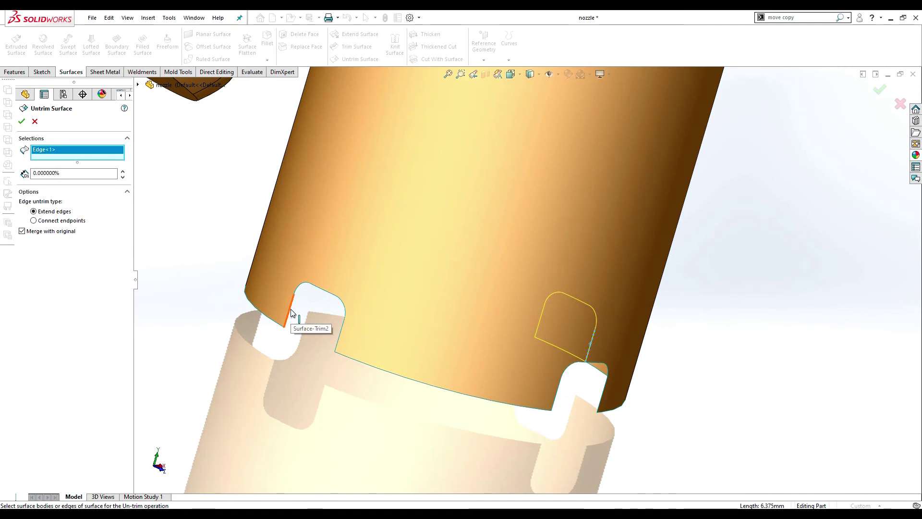
{"action": "left_click", "coordinate": [293, 314]}
{"action": "left_click", "coordinate": [22, 122]}
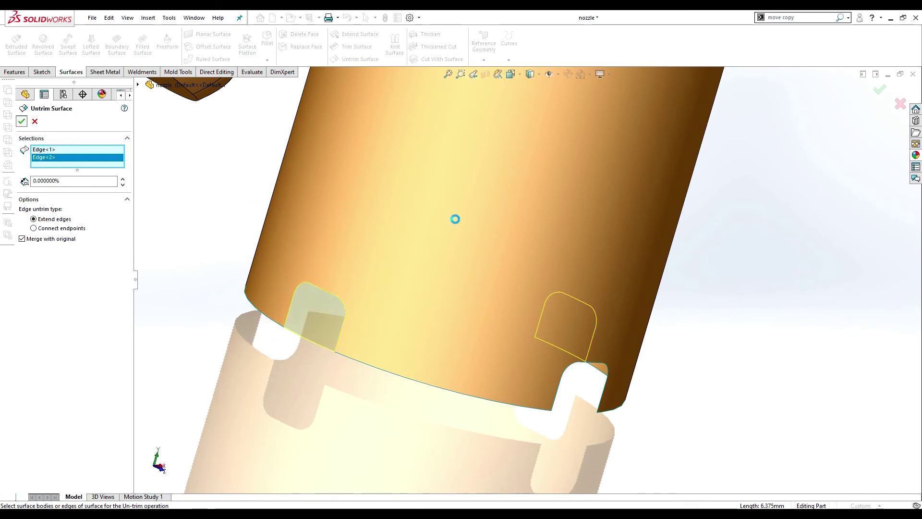
Step: Orbit and zoom around the cylinder to inspect the restored rim and remaining base notches
{"action": "scroll", "coordinate": [702, 331], "scroll_direction": "up", "scroll_amount": 3}
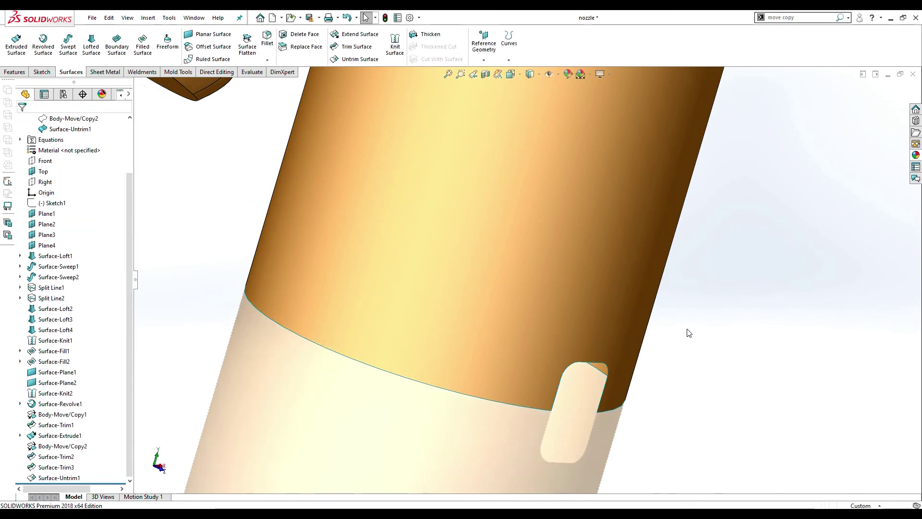
{"action": "mouse_move", "coordinate": [689, 334]}
{"action": "middle_mouse_down"}
{"action": "mouse_move", "coordinate": [577, 323]}
{"action": "mouse_move", "coordinate": [607, 322]}
{"action": "middle_mouse_up"}
{"action": "scroll", "coordinate": [625, 319], "scroll_direction": "up", "scroll_amount": 5}
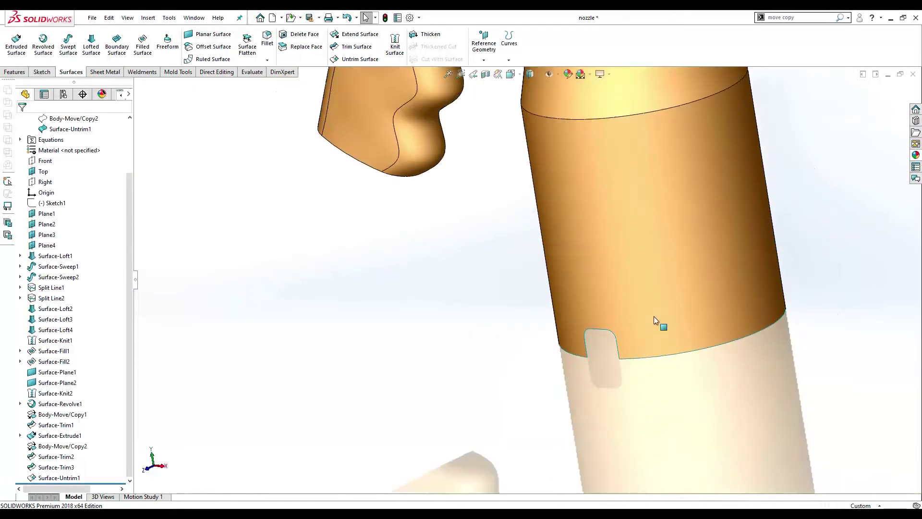
{"action": "mouse_move", "coordinate": [800, 270]}
{"action": "middle_mouse_down", "text": "ctrl"}
{"action": "mouse_move", "coordinate": [679, 313]}
{"action": "mouse_move", "coordinate": [707, 305]}
{"action": "middle_mouse_up", "text": "ctrl"}
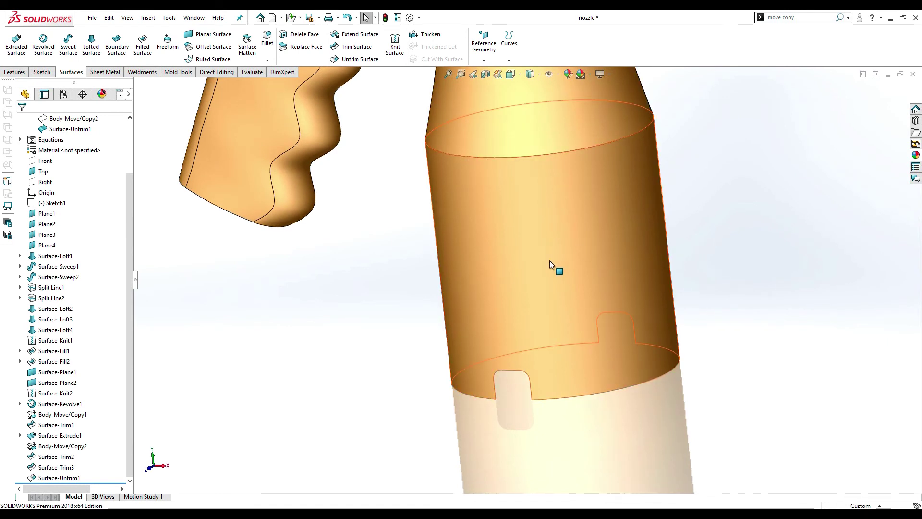
{"action": "middle_click_drag", "start_coordinate": [552, 266], "coordinate": [555, 255]}
{"action": "scroll", "coordinate": [553, 252], "scroll_direction": "up", "scroll_amount": 2}
{"action": "scroll", "coordinate": [562, 257], "scroll_direction": "up", "scroll_amount": 3}
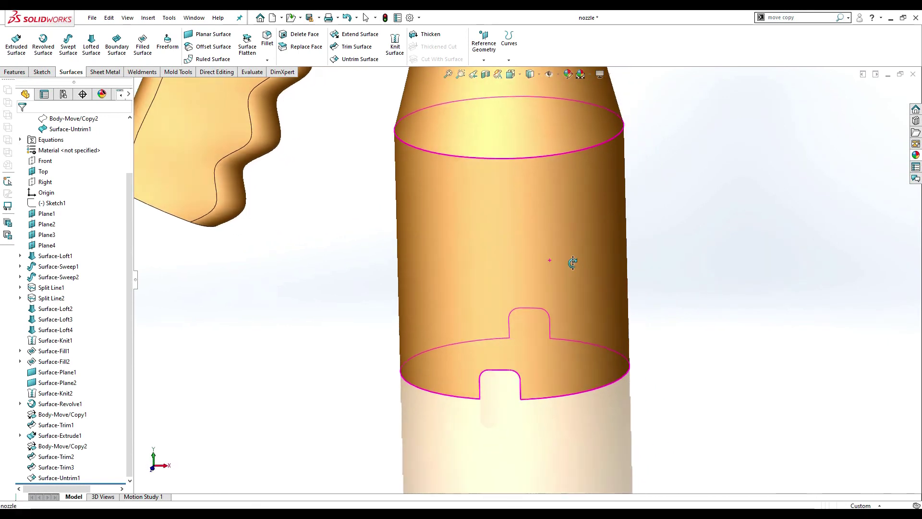
{"action": "scroll", "coordinate": [573, 262], "scroll_direction": "up", "scroll_amount": 2}
{"action": "scroll", "coordinate": [572, 258], "scroll_direction": "up", "scroll_amount": 3}
{"action": "mouse_move", "coordinate": [540, 293]}
{"action": "middle_mouse_down"}
{"action": "mouse_move", "coordinate": [524, 226]}
{"action": "mouse_move", "coordinate": [531, 169]}
{"action": "mouse_move", "coordinate": [544, 216]}
{"action": "mouse_move", "coordinate": [537, 158]}
{"action": "mouse_move", "coordinate": [496, 163]}
{"action": "mouse_move", "coordinate": [501, 170]}
{"action": "middle_mouse_up"}
{"action": "scroll", "coordinate": [522, 213], "scroll_direction": "down", "scroll_amount": 3}
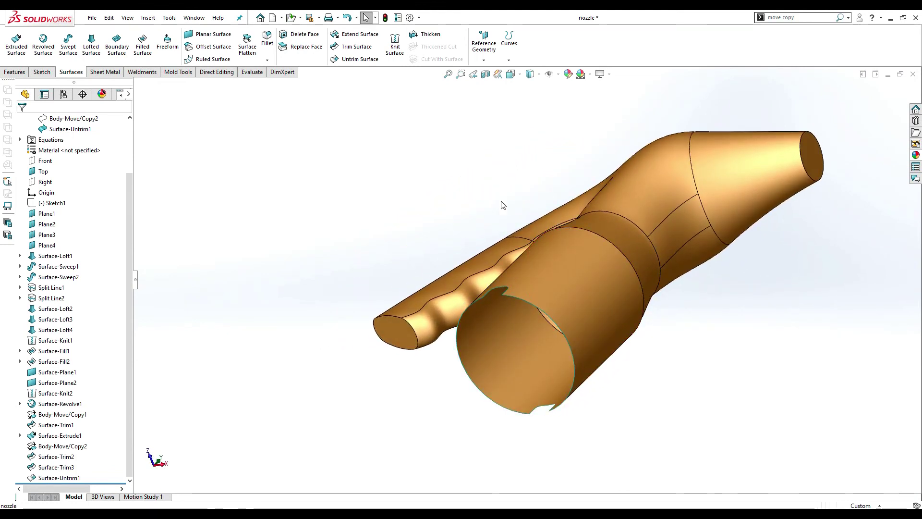
Step: Thicken Surface-Untrim1 by 0.5 mm into a thin-walled solid nozzle
{"action": "scroll", "coordinate": [567, 281], "scroll_direction": "down", "scroll_amount": 2}
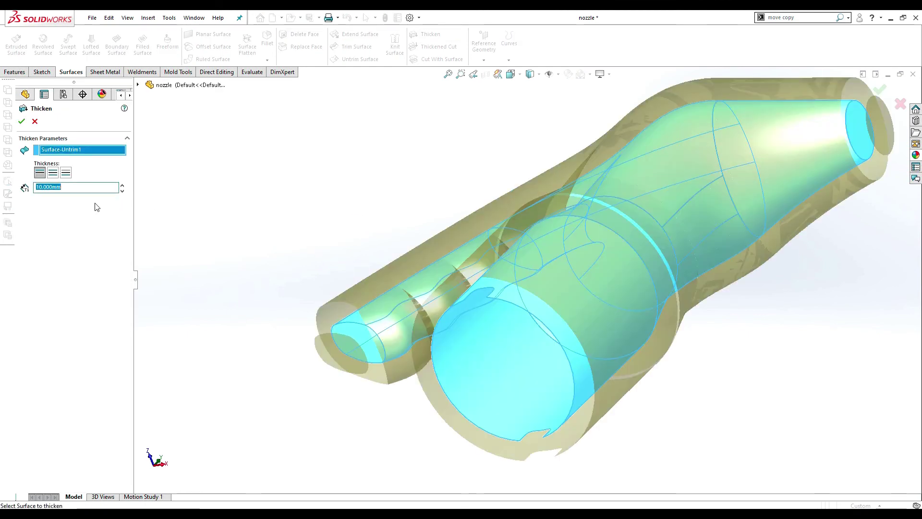
{"action": "type", "text": "0.5"}
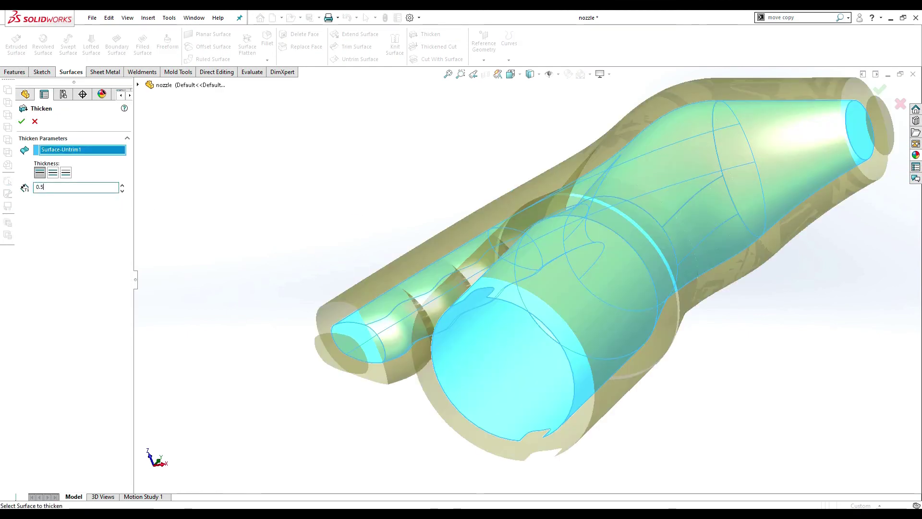
{"action": "key", "text": "Return"}
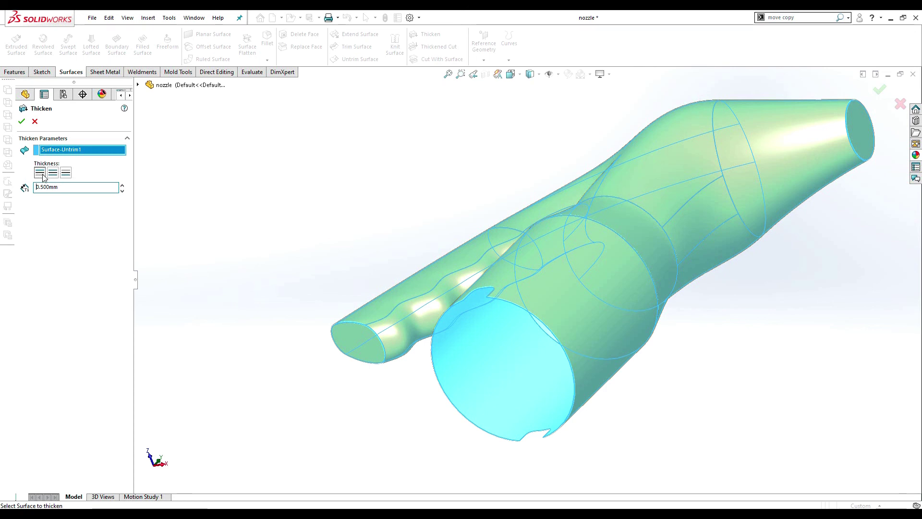
{"action": "left_click", "coordinate": [21, 122]}
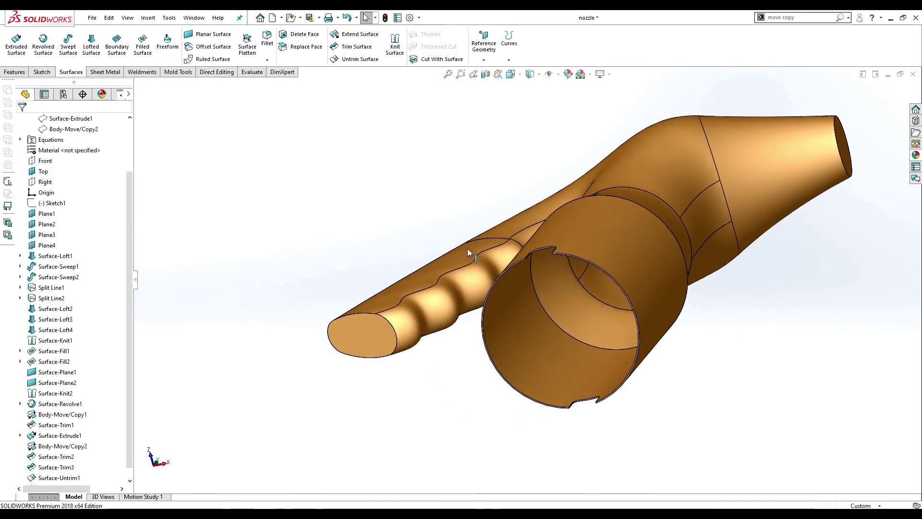
{"action": "scroll", "coordinate": [538, 280], "scroll_direction": "down", "scroll_amount": 2}
{"action": "scroll", "coordinate": [530, 267], "scroll_direction": "down", "scroll_amount": 2}
{"action": "scroll", "coordinate": [546, 253], "scroll_direction": "down", "scroll_amount": 1}
{"action": "scroll", "coordinate": [570, 252], "scroll_direction": "down", "scroll_amount": 2}
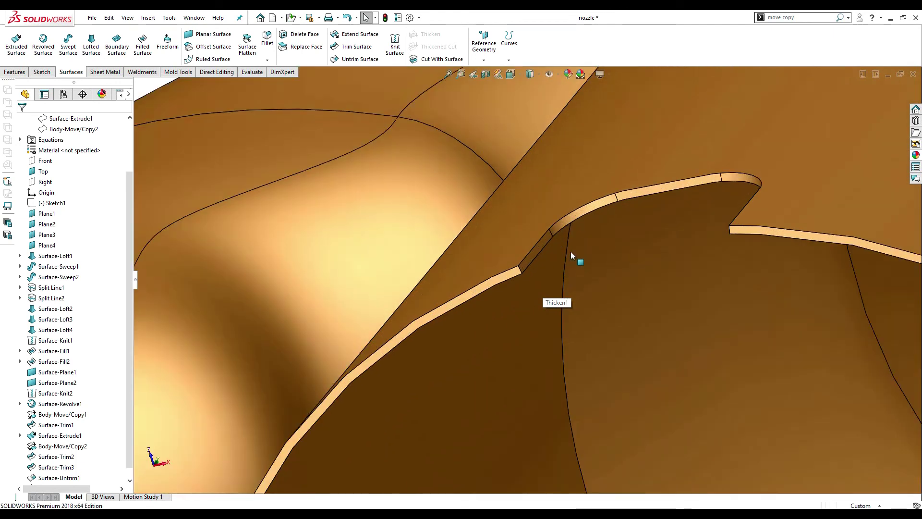
{"action": "scroll", "coordinate": [571, 252], "scroll_direction": "up", "scroll_amount": 2}
{"action": "scroll", "coordinate": [560, 259], "scroll_direction": "up", "scroll_amount": 2}
{"action": "scroll", "coordinate": [560, 258], "scroll_direction": "up", "scroll_amount": 3}
{"action": "middle_click_drag", "start_coordinate": [529, 222], "coordinate": [533, 300]}
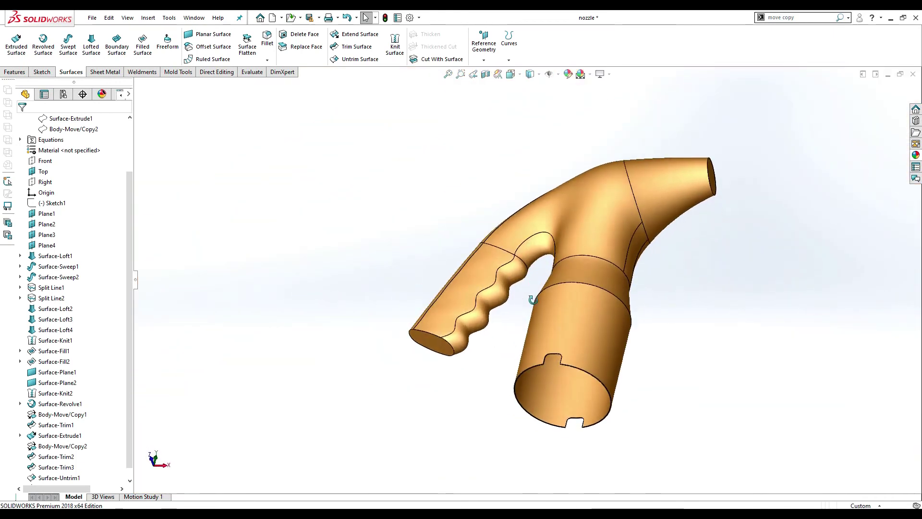
{"action": "left_click", "coordinate": [485, 74]}
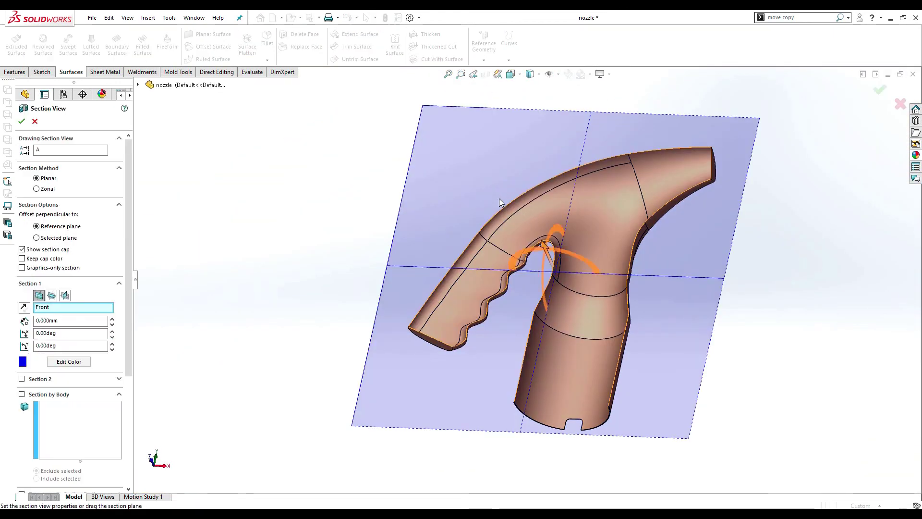
{"action": "middle_click_drag", "start_coordinate": [500, 198], "coordinate": [634, 179]}
{"action": "left_click", "coordinate": [880, 89]}
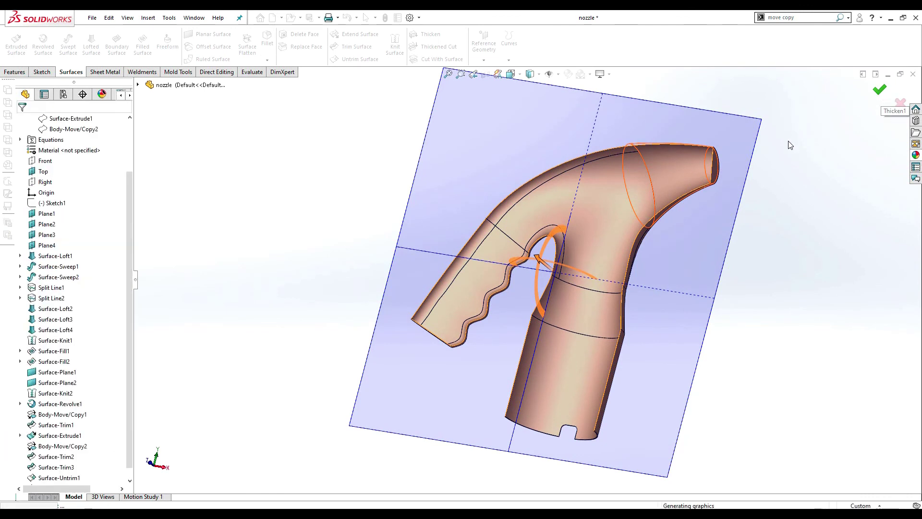
{"action": "mouse_move", "coordinate": [661, 330]}
{"action": "middle_mouse_down"}
{"action": "mouse_move", "coordinate": [743, 352]}
{"action": "mouse_move", "coordinate": [722, 396]}
{"action": "mouse_move", "coordinate": [669, 206]}
{"action": "middle_mouse_up"}
{"action": "scroll", "coordinate": [639, 181], "scroll_direction": "down", "scroll_amount": 2}
{"action": "scroll", "coordinate": [597, 139], "scroll_direction": "down", "scroll_amount": 2}
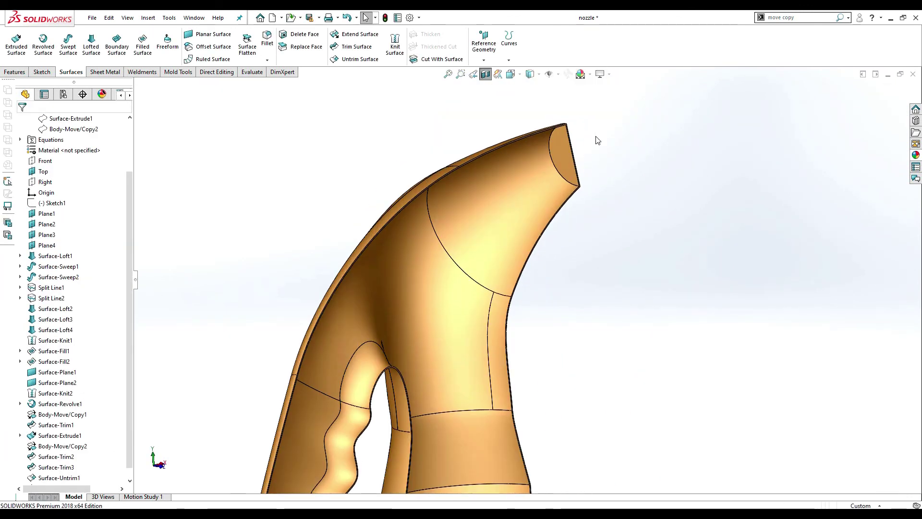
{"action": "scroll", "coordinate": [597, 140], "scroll_direction": "down", "scroll_amount": 2}
{"action": "middle_click_drag", "start_coordinate": [611, 175], "coordinate": [611, 189]}
{"action": "scroll", "coordinate": [567, 144], "scroll_direction": "down", "scroll_amount": 2}
{"action": "scroll", "coordinate": [532, 178], "scroll_direction": "down", "scroll_amount": 2}
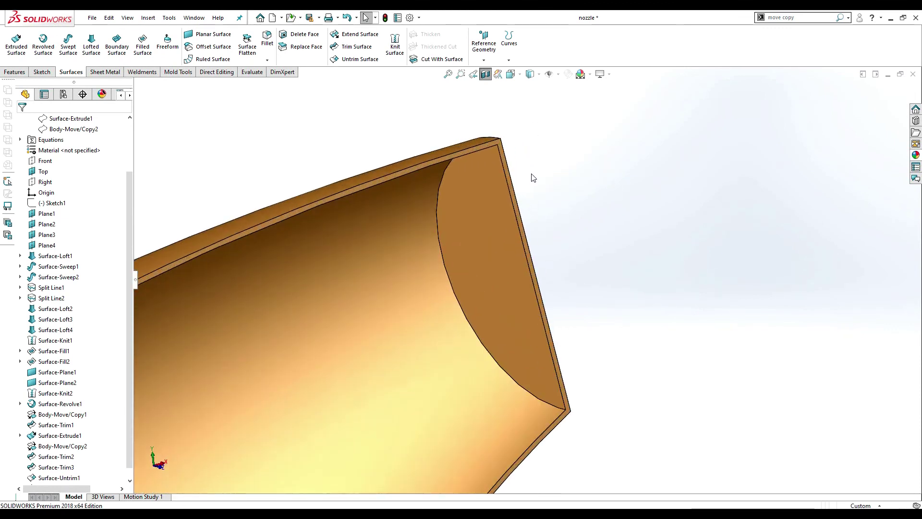
{"action": "scroll", "coordinate": [532, 178], "scroll_direction": "down", "scroll_amount": 1}
{"action": "scroll", "coordinate": [509, 168], "scroll_direction": "up", "scroll_amount": 2}
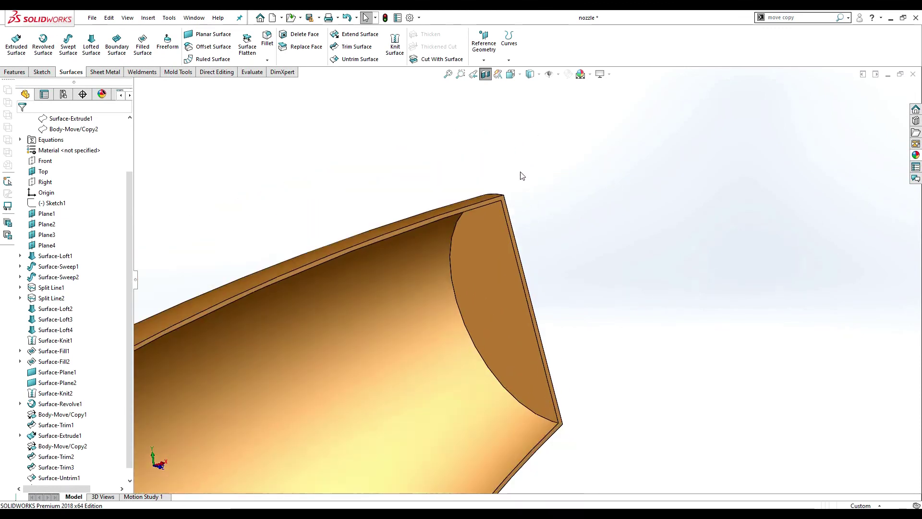
{"action": "scroll", "coordinate": [553, 202], "scroll_direction": "up", "scroll_amount": 3}
{"action": "scroll", "coordinate": [600, 238], "scroll_direction": "up", "scroll_amount": 1}
{"action": "scroll", "coordinate": [615, 278], "scroll_direction": "up", "scroll_amount": 2}
{"action": "scroll", "coordinate": [624, 307], "scroll_direction": "up", "scroll_amount": 2}
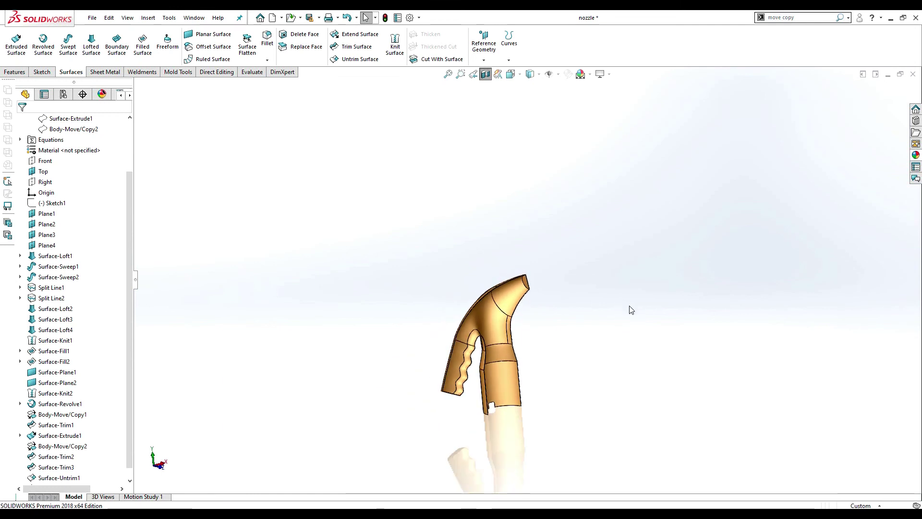
{"action": "mouse_move", "coordinate": [631, 310]}
{"action": "middle_mouse_down"}
{"action": "mouse_move", "coordinate": [580, 348]}
{"action": "mouse_move", "coordinate": [408, 352]}
{"action": "mouse_move", "coordinate": [700, 354]}
{"action": "mouse_move", "coordinate": [670, 401]}
{"action": "mouse_move", "coordinate": [446, 353]}
{"action": "mouse_move", "coordinate": [702, 350]}
{"action": "mouse_move", "coordinate": [681, 397]}
{"action": "mouse_move", "coordinate": [445, 346]}
{"action": "mouse_move", "coordinate": [491, 337]}
{"action": "mouse_move", "coordinate": [524, 346]}
{"action": "middle_mouse_up"}
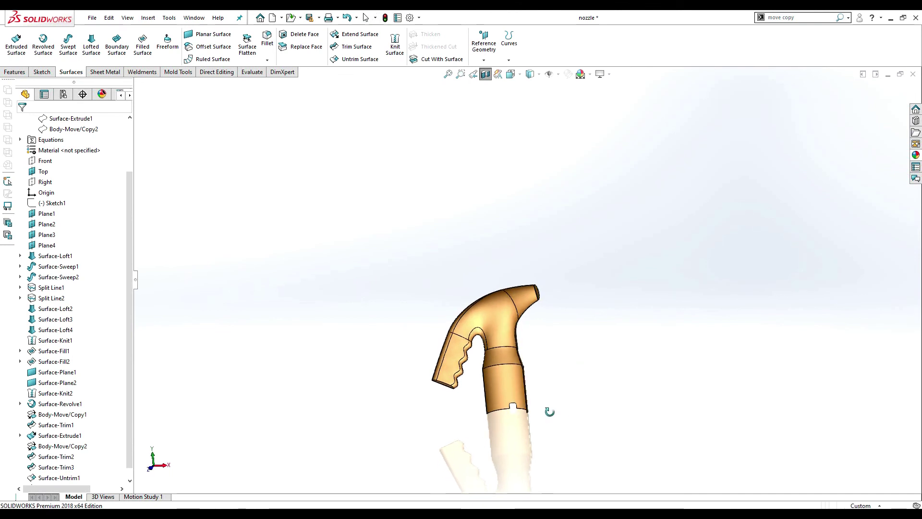
{"action": "scroll", "coordinate": [530, 390], "scroll_direction": "down", "scroll_amount": 3}
{"action": "scroll", "coordinate": [479, 345], "scroll_direction": "down", "scroll_amount": 1}
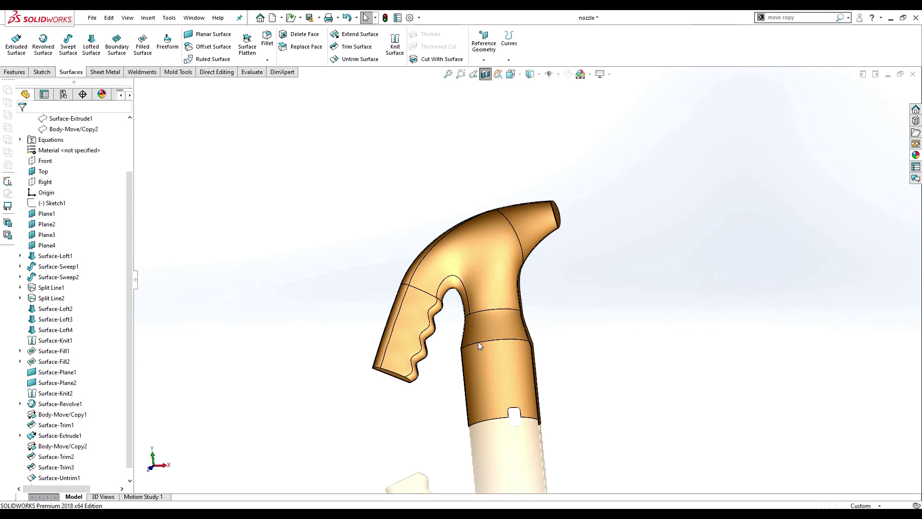
{"action": "mouse_move", "coordinate": [569, 418]}
{"action": "middle_mouse_down"}
{"action": "mouse_move", "coordinate": [553, 418]}
{"action": "mouse_move", "coordinate": [565, 430]}
{"action": "middle_mouse_up"}
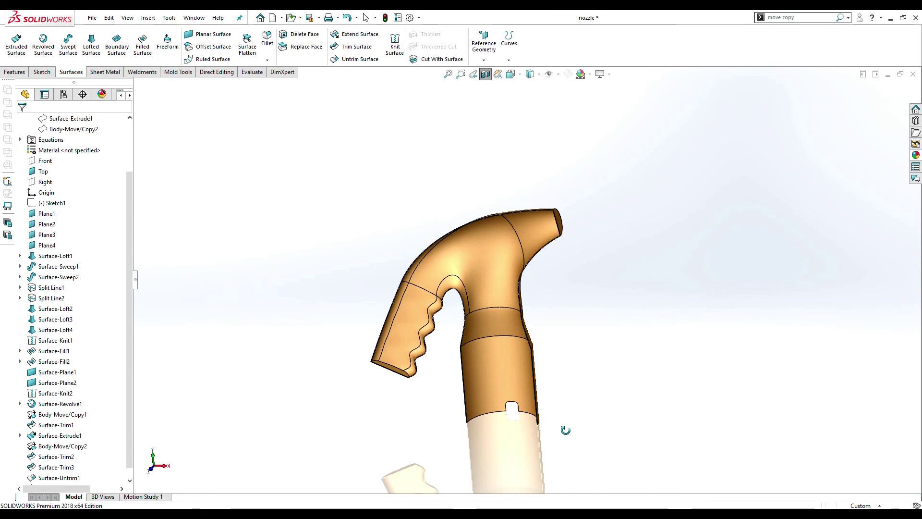
{"action": "key", "text": "Escape"}
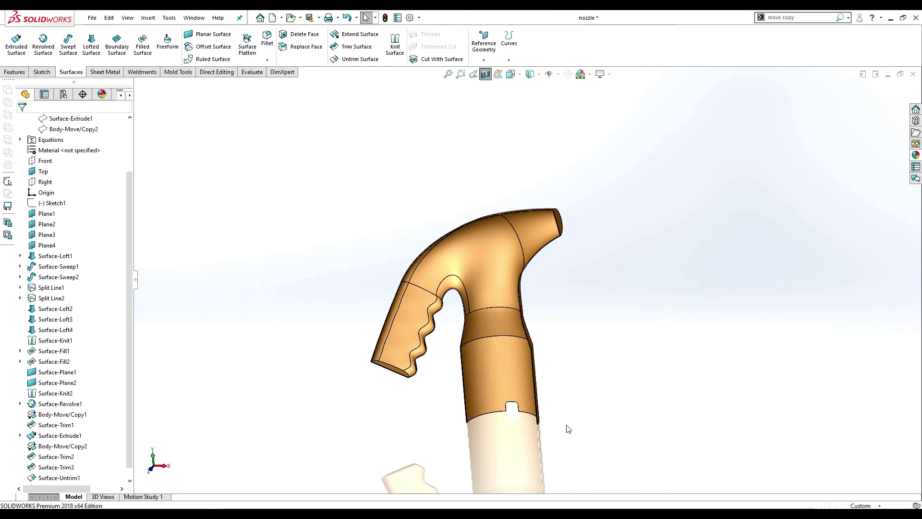